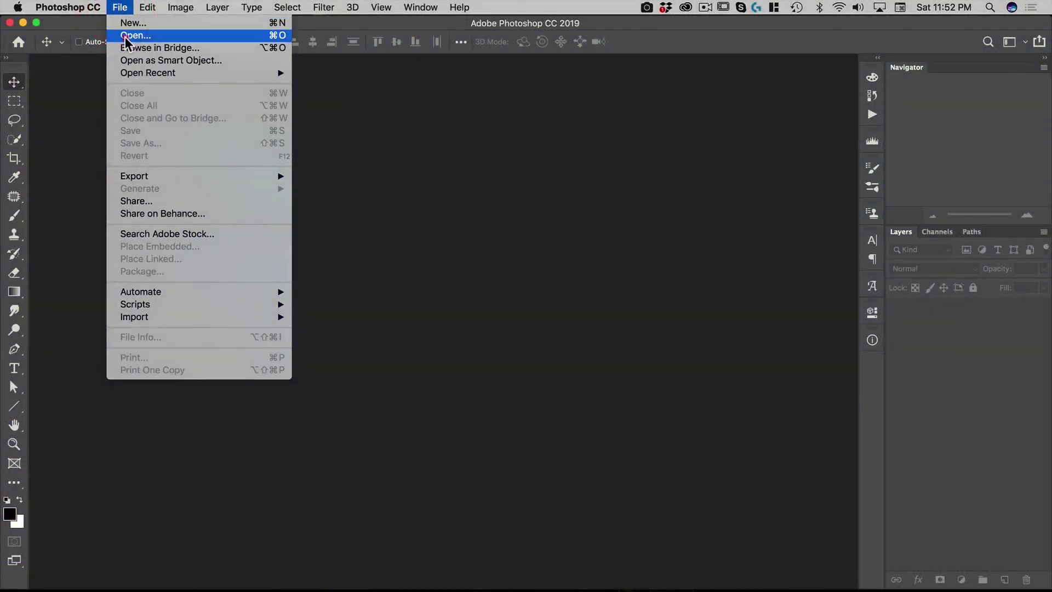
Open kayla-model-01.dng from Photoshop Starter Kit > RAW Model Photos in Camera Raw
{"action": "left_click", "coordinate": [135, 35]}
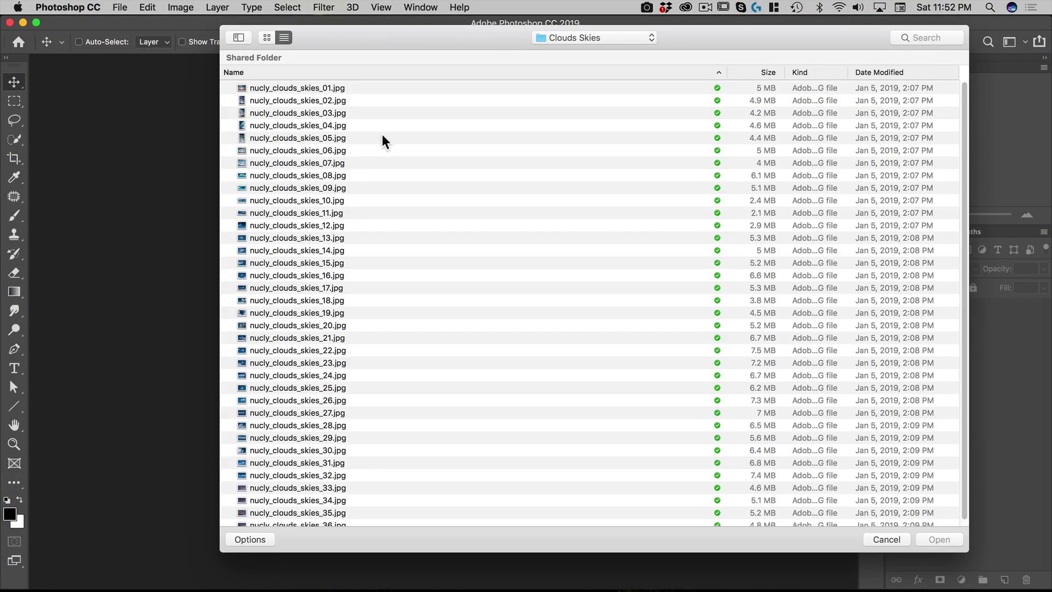
{"action": "left_click", "coordinate": [568, 41]}
{"action": "left_click", "coordinate": [573, 50]}
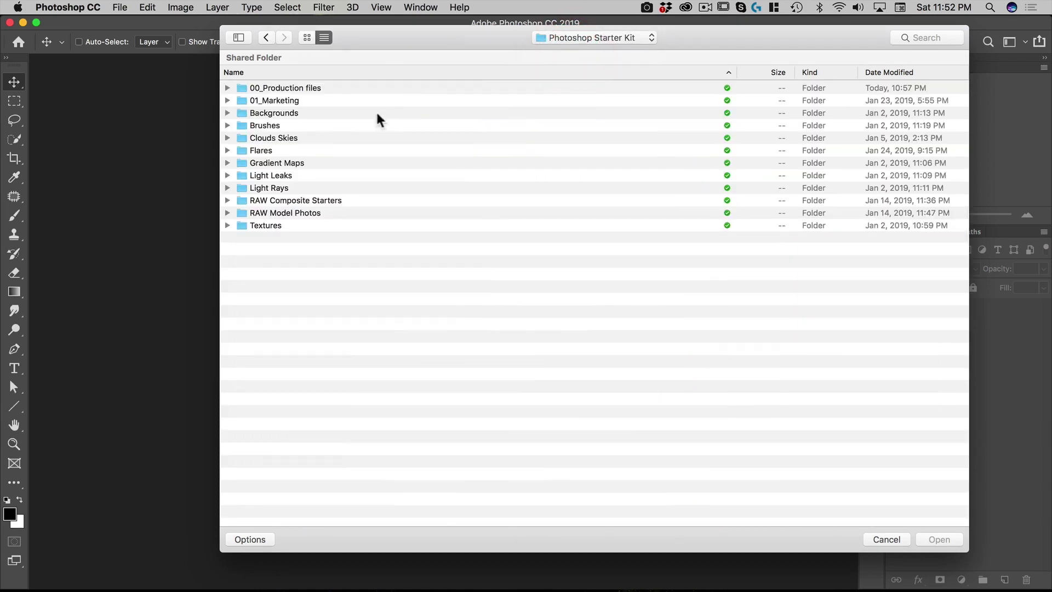
{"action": "double_click", "coordinate": [284, 211]}
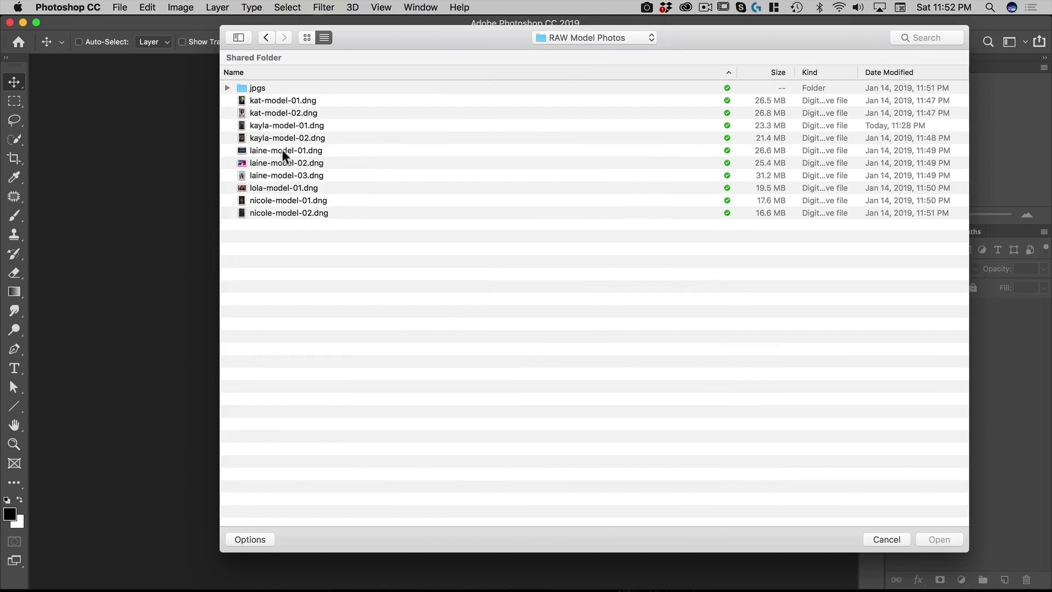
{"action": "double_click", "coordinate": [293, 125]}
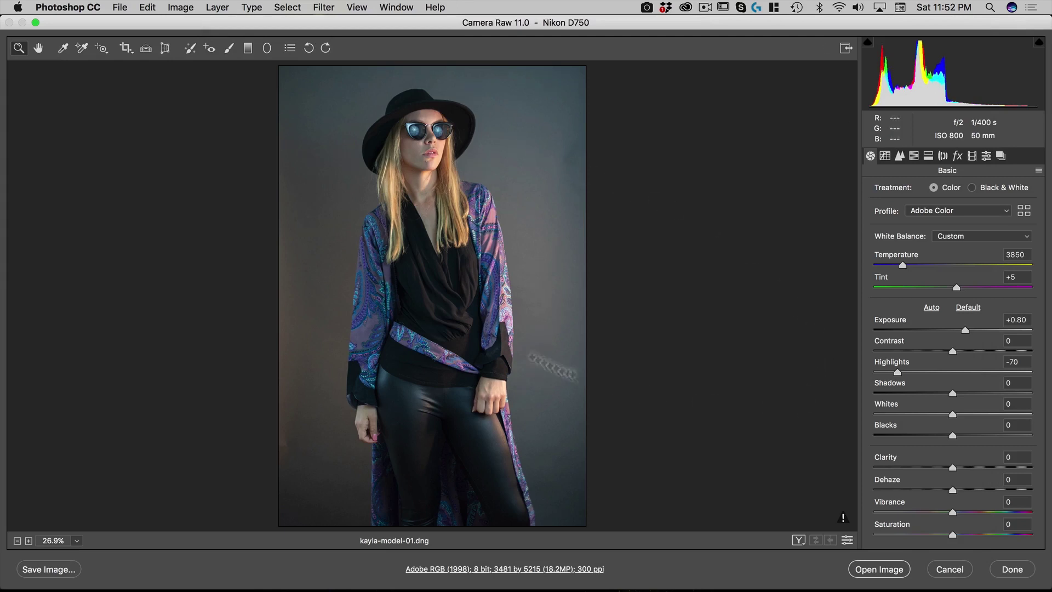
Sample white balance from the grey backdrop (Temperature 3900) and open the image in Photoshop
{"action": "left_click", "coordinate": [64, 50]}
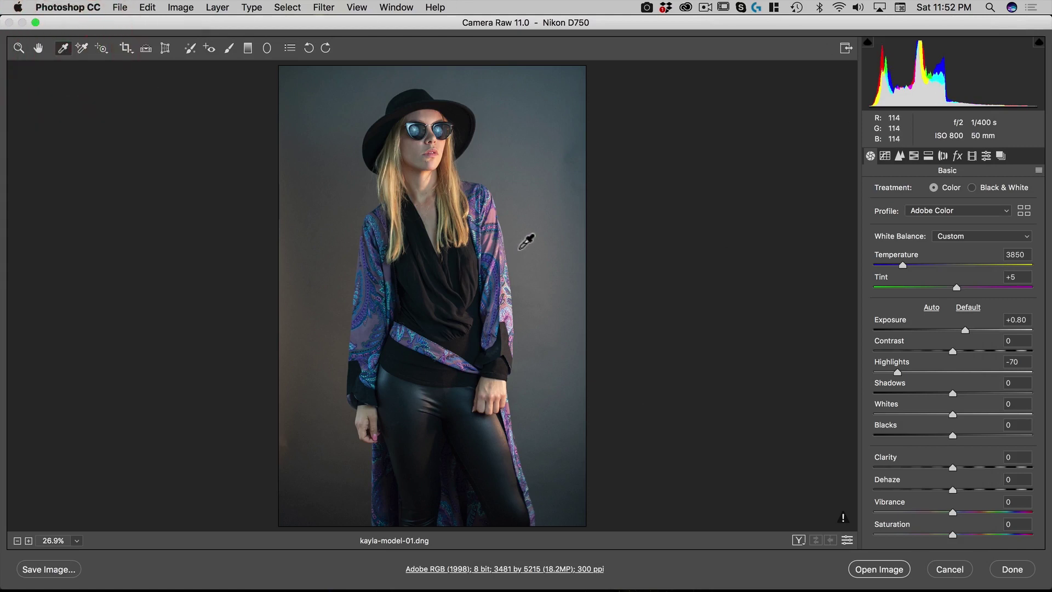
{"action": "left_click", "coordinate": [520, 248]}
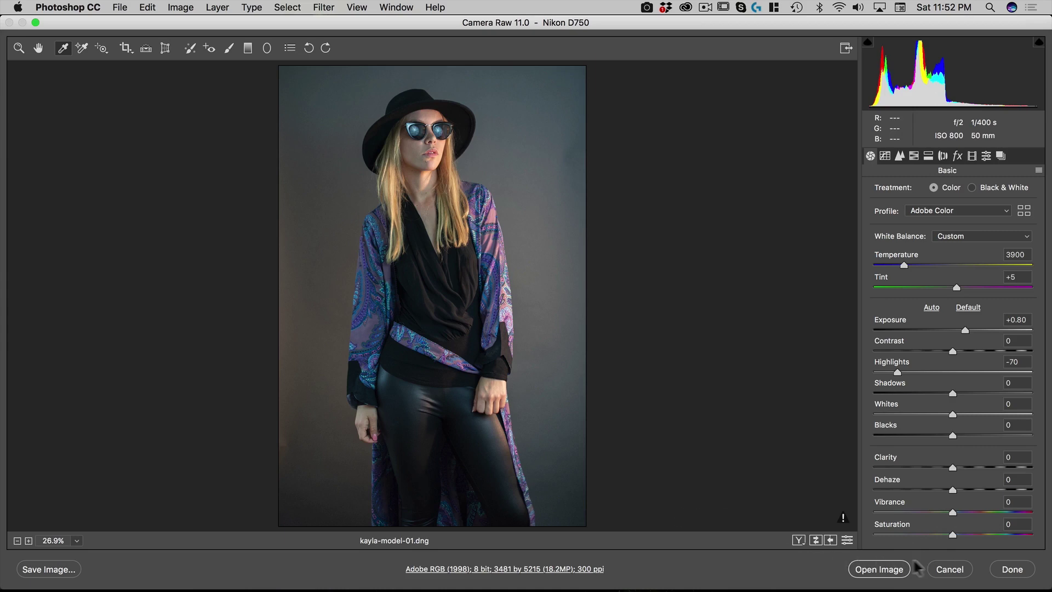
{"action": "left_click", "coordinate": [894, 570]}
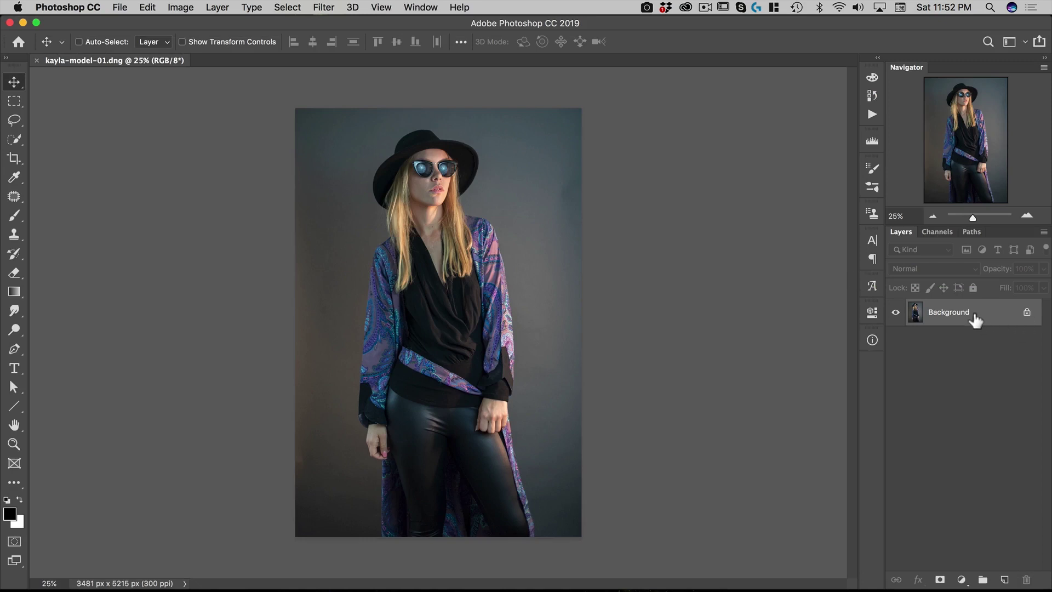
Duplicate Background into a layer named 'model' and run Select Subject on the figure
{"action": "left_click_drag", "start_coordinate": [975, 317], "coordinate": [1005, 578]}
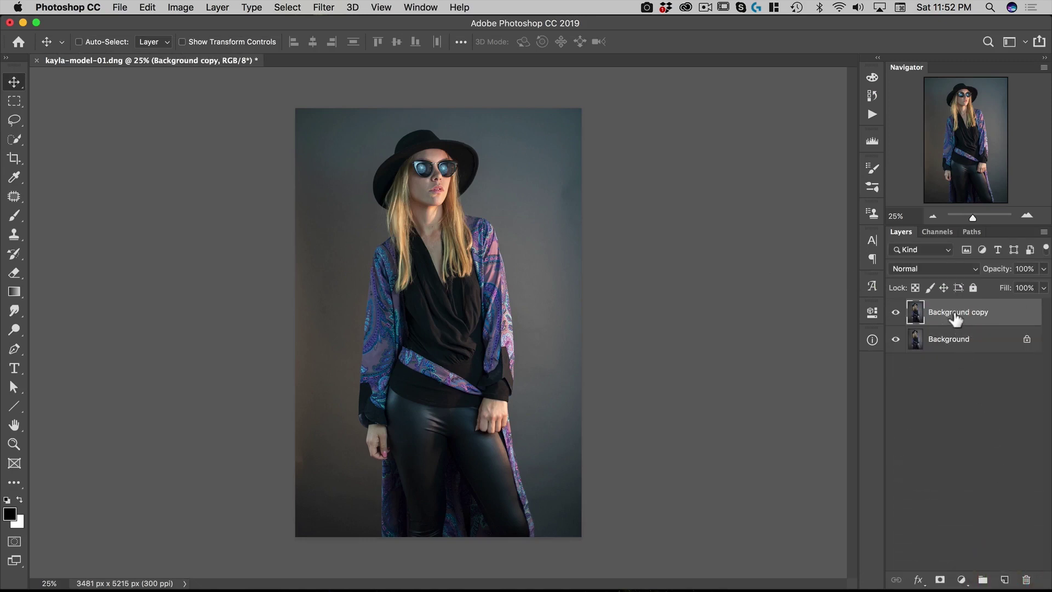
{"action": "type", "text": "model"}
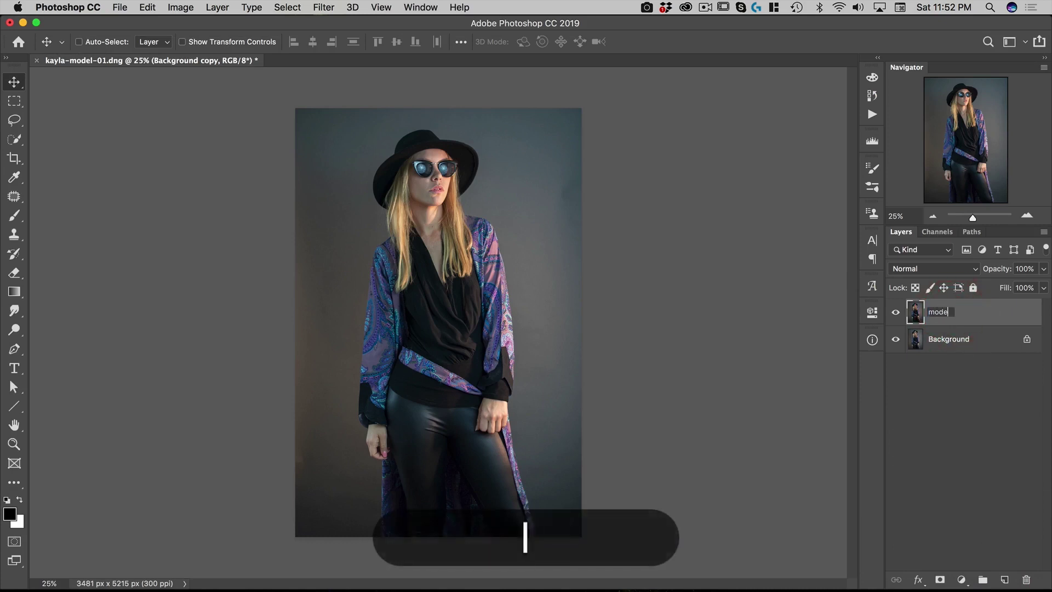
{"action": "key", "text": "Return"}
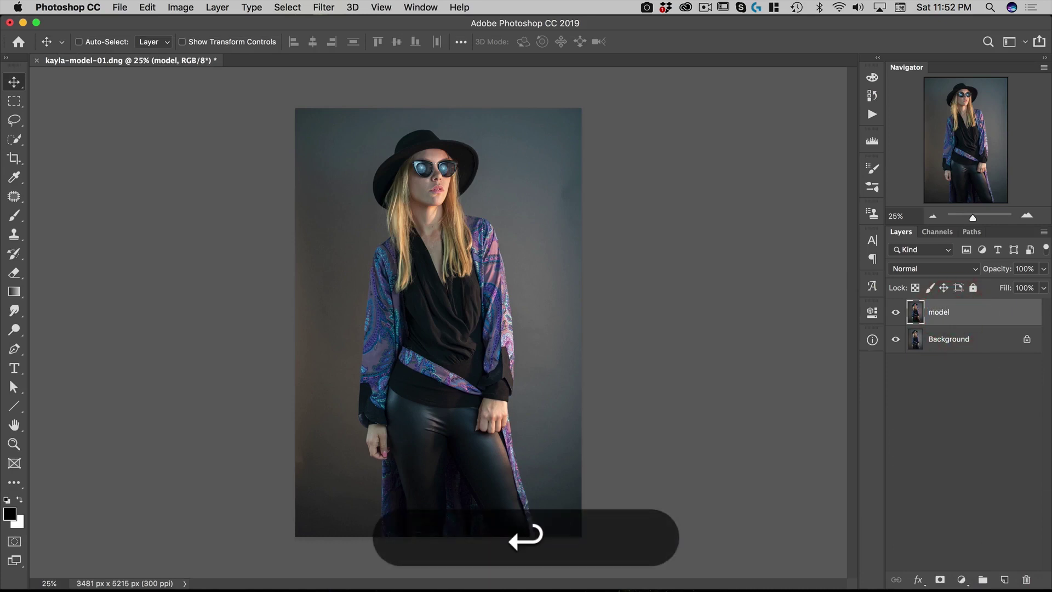
{"action": "left_click", "coordinate": [12, 140]}
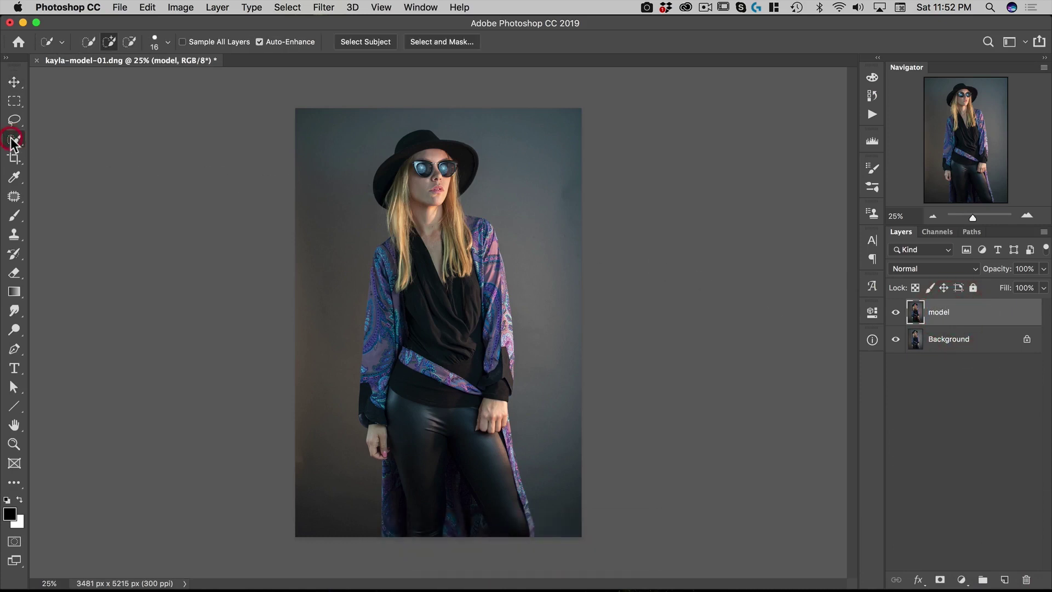
{"action": "left_click", "coordinate": [362, 45]}
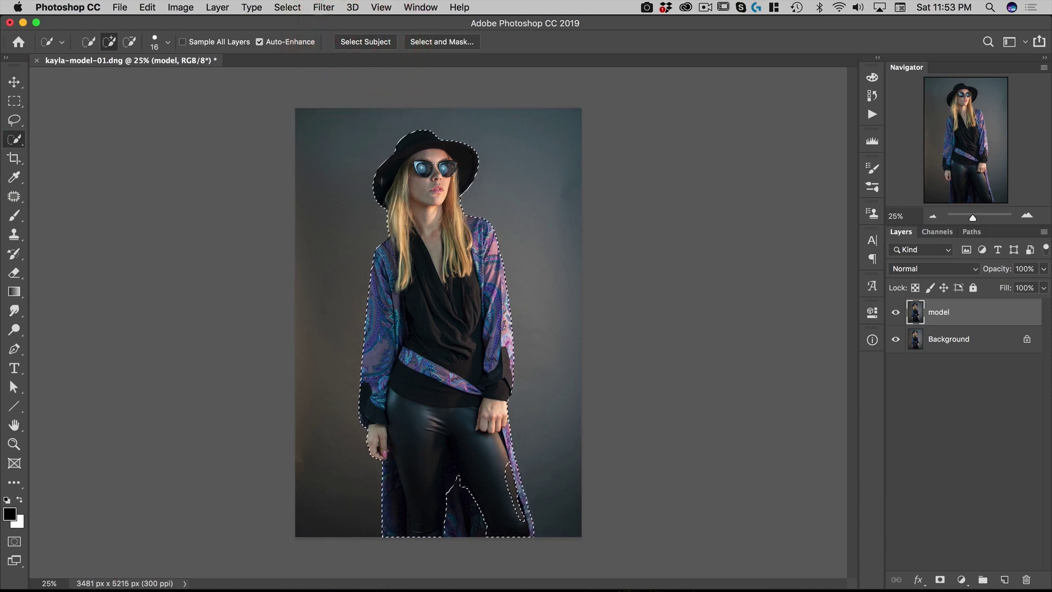
Enter Select and Mask, zoom on the legs, and set the overlay colour to orange (ff8400)
{"action": "left_click", "coordinate": [439, 44]}
{"action": "key", "text": "super+space"}
{"action": "left_click_drag", "start_coordinate": [444, 486], "coordinate": [505, 228]}
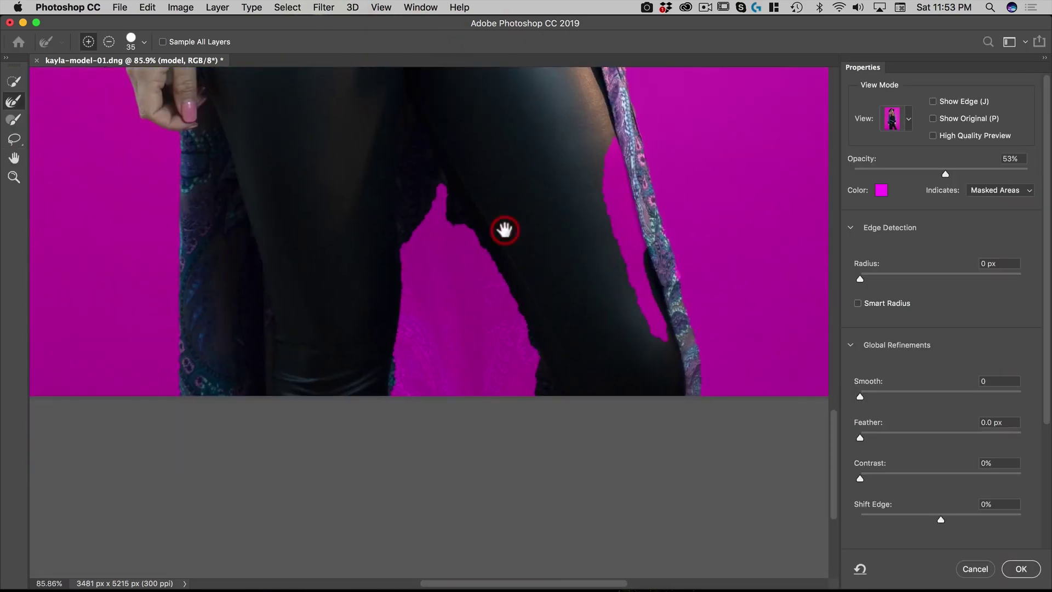
{"action": "left_click", "coordinate": [883, 190]}
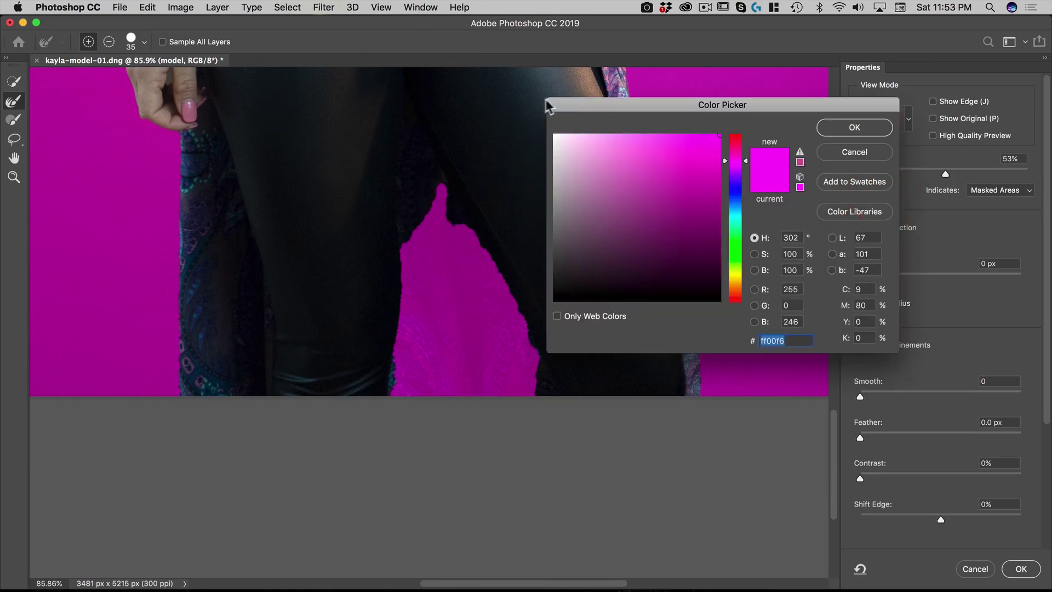
{"action": "left_click_drag", "start_coordinate": [587, 107], "coordinate": [450, 233]}
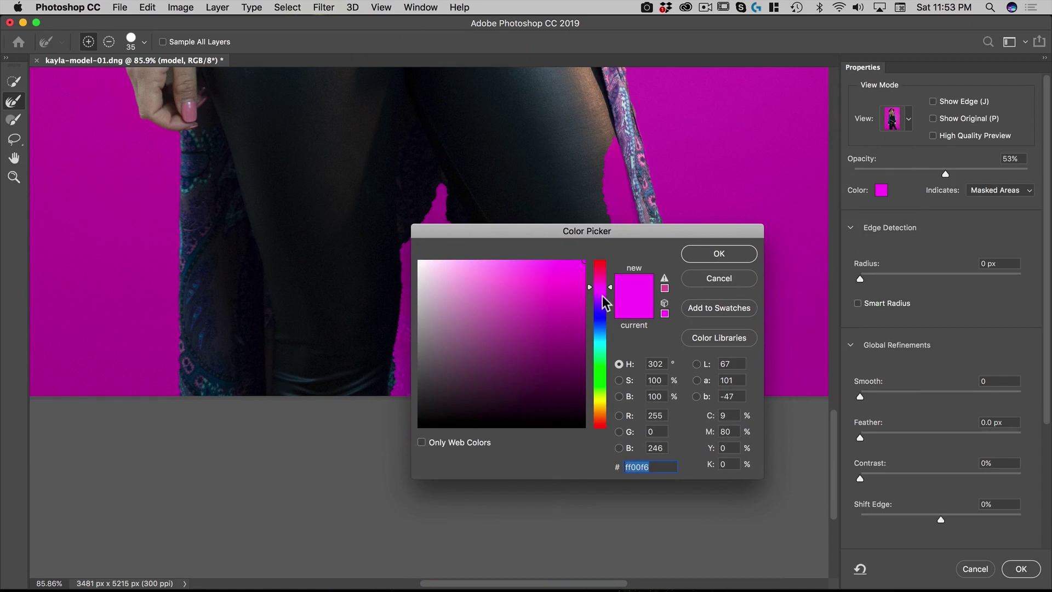
{"action": "left_click_drag", "start_coordinate": [603, 295], "coordinate": [603, 420]}
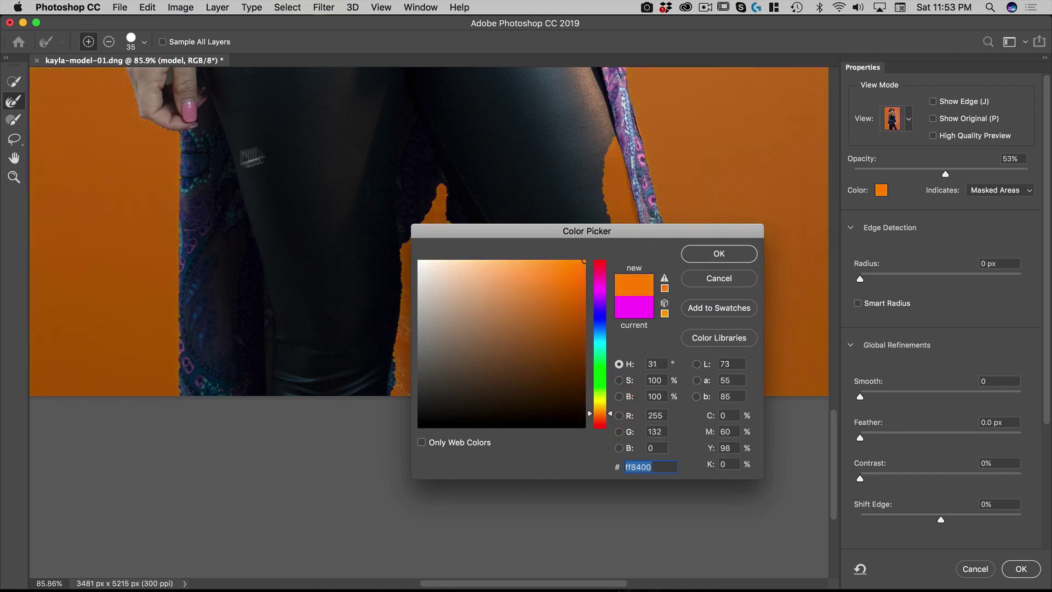
{"action": "left_click", "coordinate": [715, 252]}
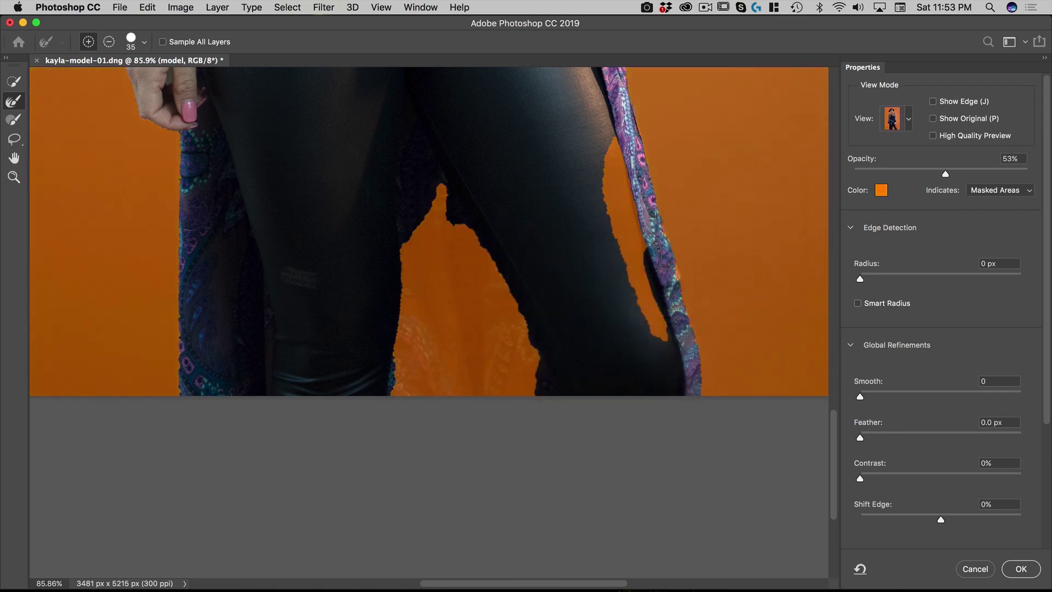
Add the kimono between the legs and the right leg edge to the selection
{"action": "left_click", "coordinate": [12, 84]}
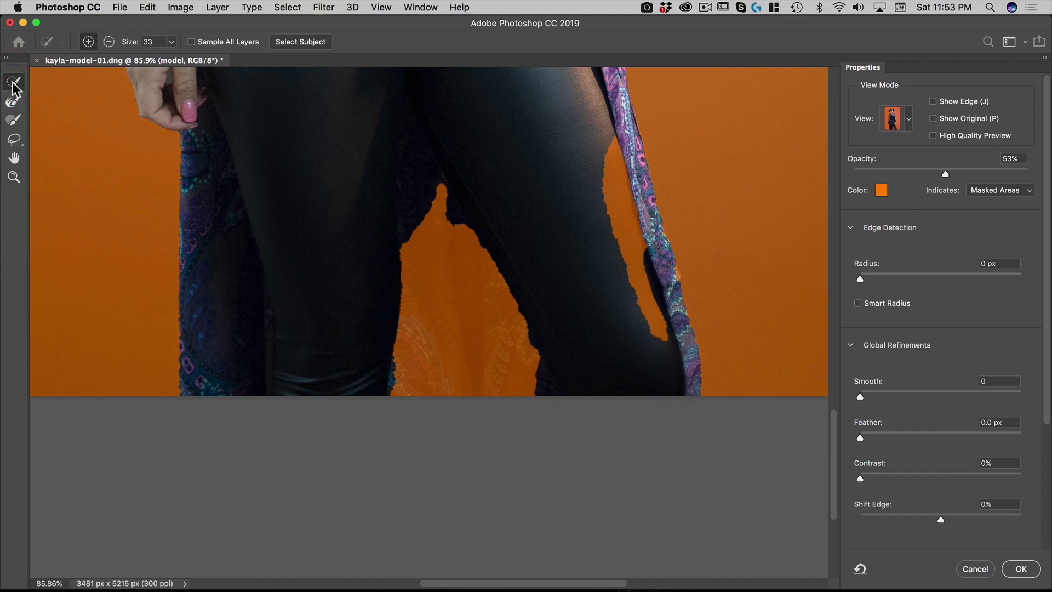
{"action": "left_click_drag", "start_coordinate": [419, 380], "coordinate": [431, 191]}
{"action": "mouse_move", "coordinate": [528, 375]}
{"action": "left_mouse_down"}
{"action": "mouse_move", "coordinate": [622, 252]}
{"action": "mouse_move", "coordinate": [619, 197]}
{"action": "left_mouse_up"}
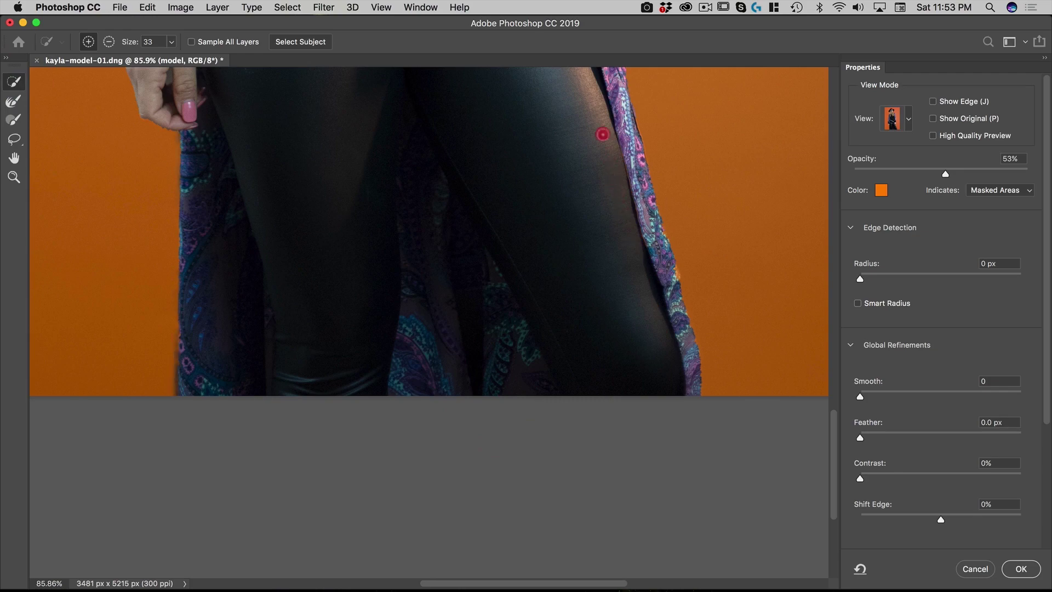
{"action": "left_click_drag", "start_coordinate": [602, 134], "coordinate": [622, 206]}
{"action": "key", "text": "space"}
{"action": "left_click_drag", "start_coordinate": [360, 129], "coordinate": [414, 445]}
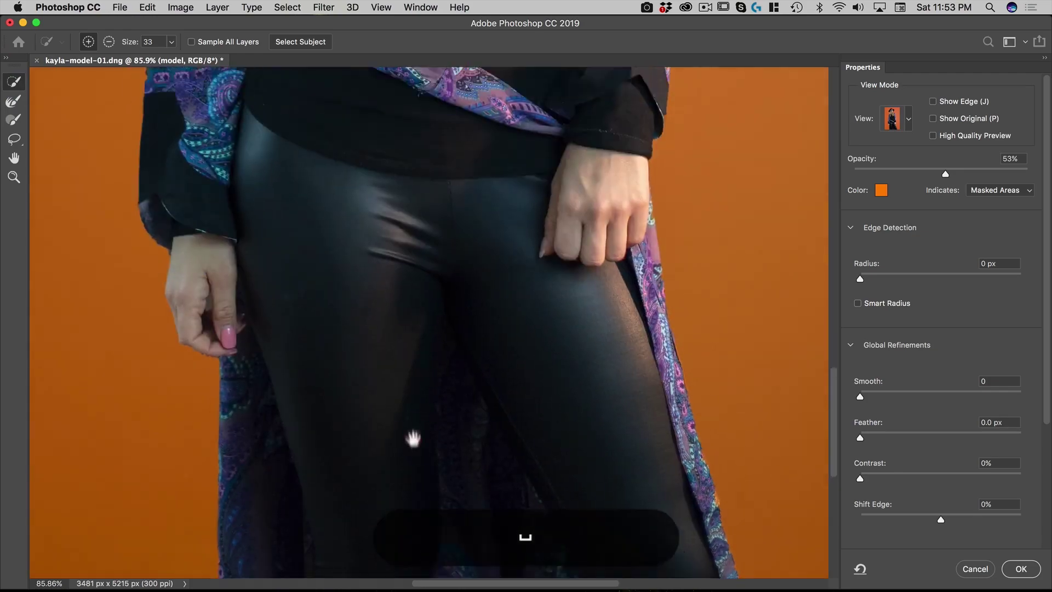
{"action": "left_click_drag", "start_coordinate": [356, 333], "coordinate": [406, 531]}
{"action": "left_click_drag", "start_coordinate": [534, 356], "coordinate": [545, 540]}
{"action": "mouse_move", "coordinate": [521, 284]}
{"action": "left_mouse_down"}
{"action": "mouse_move", "coordinate": [552, 419]}
{"action": "mouse_move", "coordinate": [566, 296]}
{"action": "left_mouse_up"}
Refine the hair edges with the Refine Edge Brush and a 4 px Smart Radius
{"action": "left_click", "coordinate": [13, 101]}
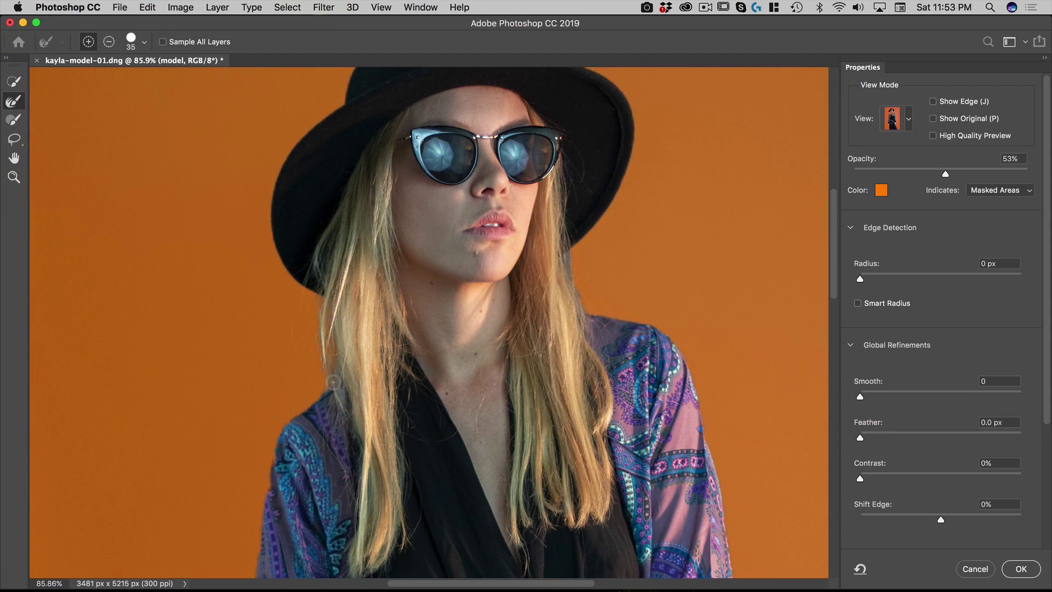
{"action": "mouse_move", "coordinate": [315, 394]}
{"action": "left_mouse_down"}
{"action": "mouse_move", "coordinate": [329, 376]}
{"action": "mouse_move", "coordinate": [576, 292]}
{"action": "left_mouse_up"}
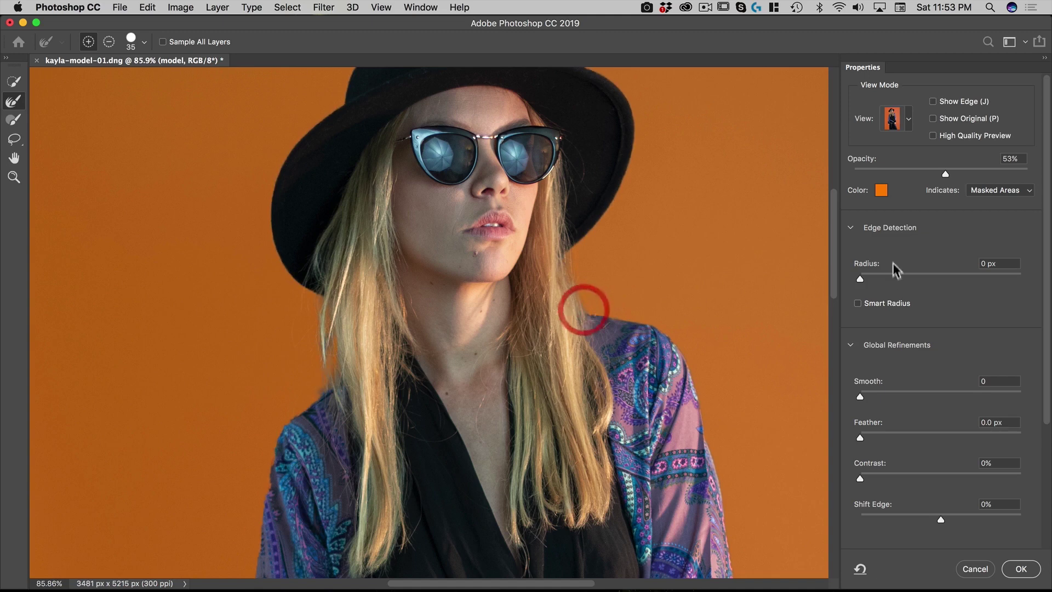
{"action": "left_click", "coordinate": [878, 275]}
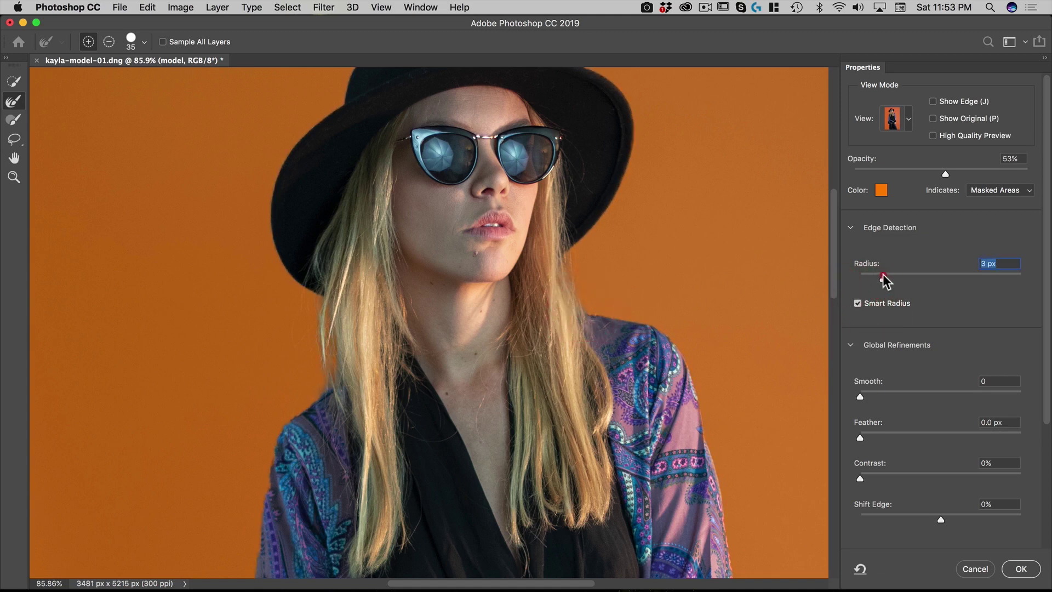
{"action": "key", "text": "space"}
{"action": "left_click_drag", "start_coordinate": [643, 284], "coordinate": [593, 171]}
{"action": "scroll", "coordinate": [593, 171], "scroll_direction": "down", "scroll_amount": 10}
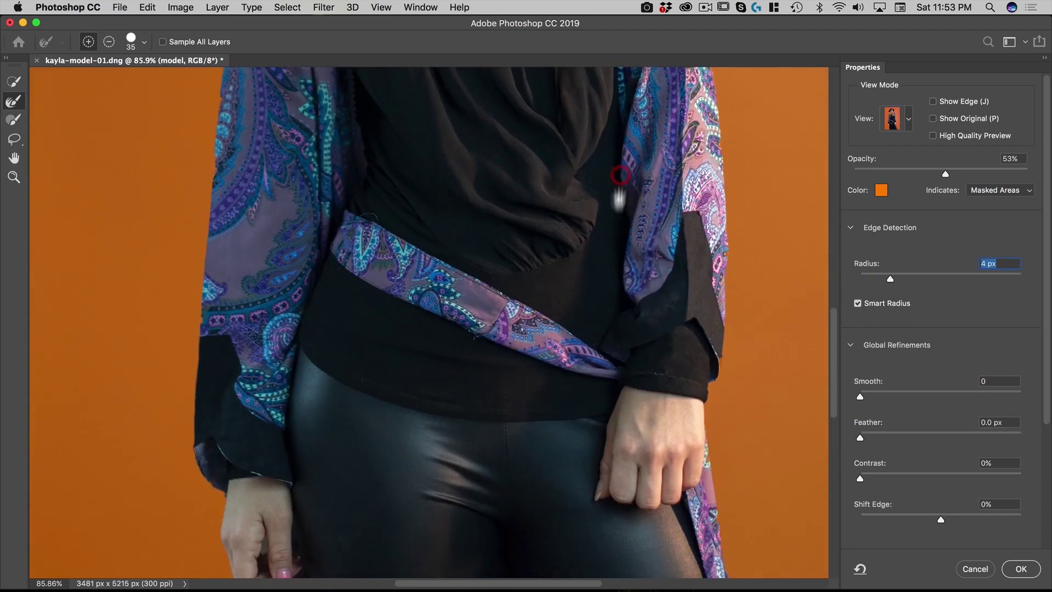
{"action": "scroll", "coordinate": [629, 343], "scroll_direction": "down", "scroll_amount": 5}
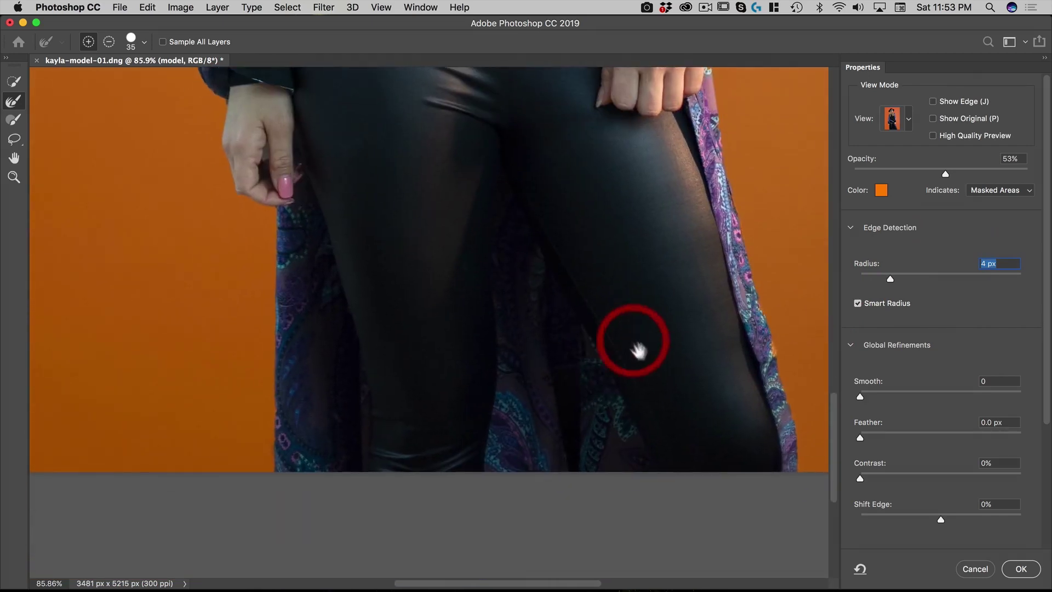
Apply the refined selection, enter Quick Mask, and show the Channels panel
{"action": "left_click", "coordinate": [1019, 570]}
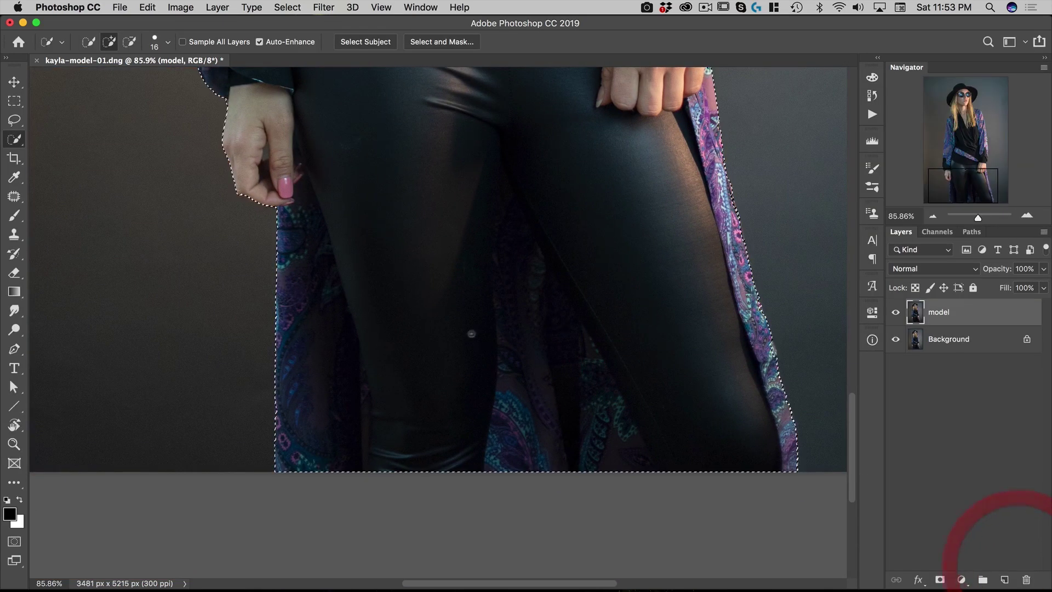
{"action": "key", "text": "q"}
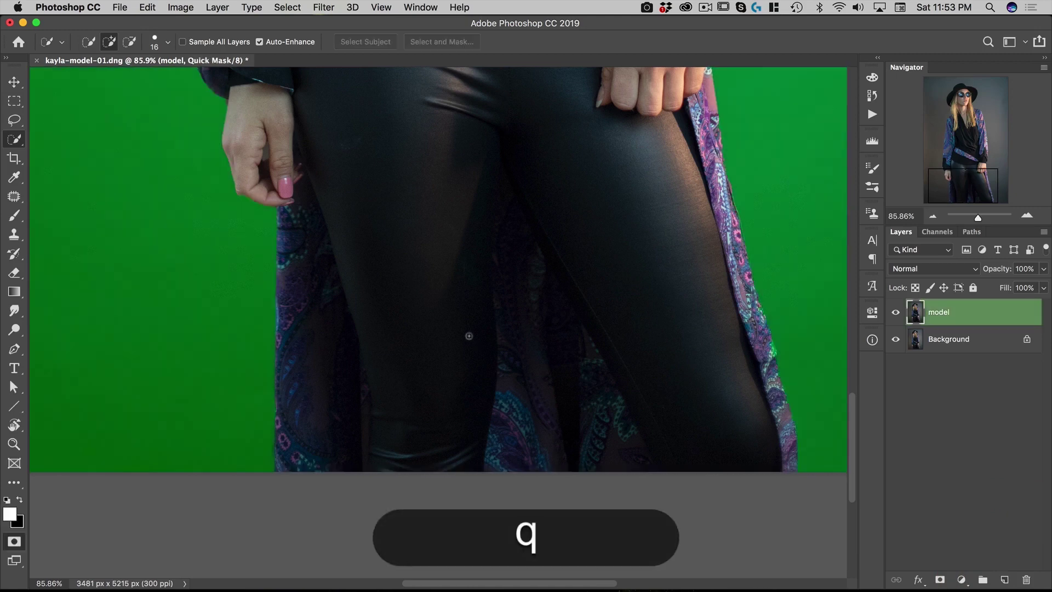
{"action": "left_click", "coordinate": [944, 235]}
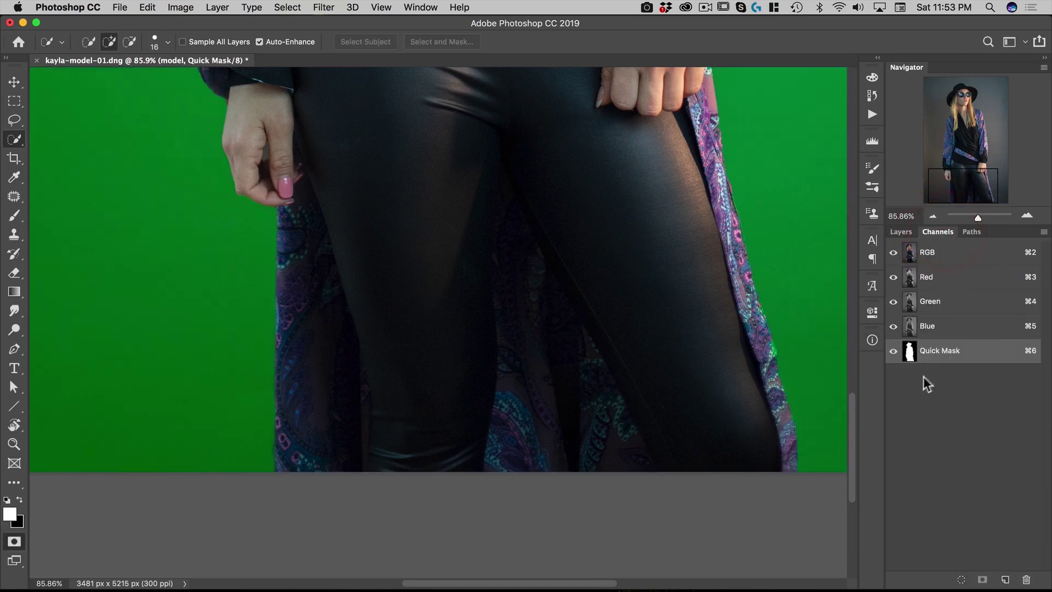
{"action": "left_click", "coordinate": [901, 232]}
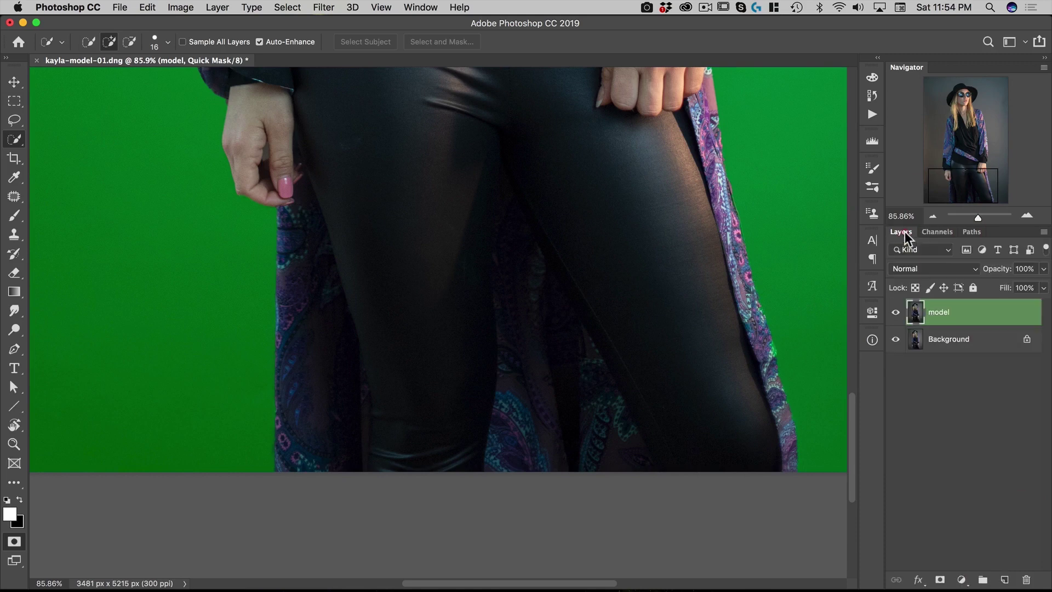
{"action": "left_click", "coordinate": [944, 235]}
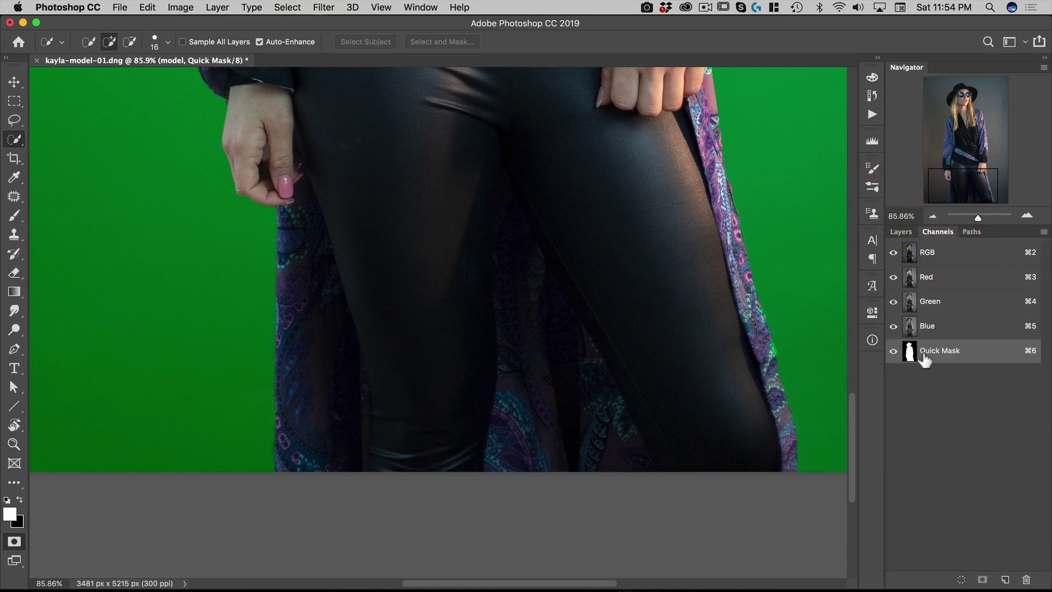
Set the Quick Mask overlay colour to orange at 30% opacity, then zoom onto the hand
{"action": "double_click", "coordinate": [974, 356]}
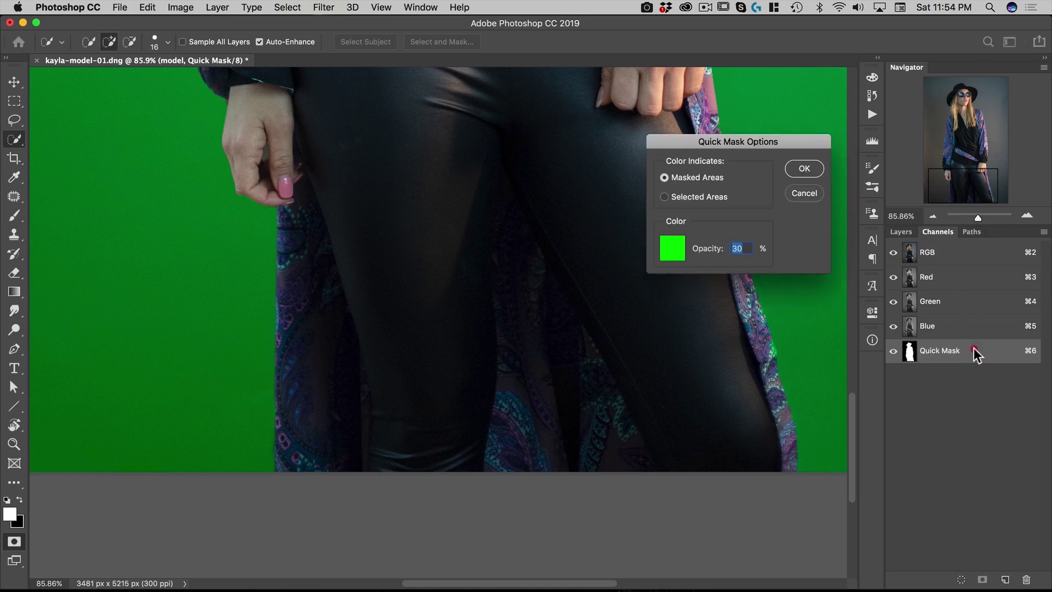
{"action": "left_click", "coordinate": [676, 255]}
{"action": "left_click_drag", "start_coordinate": [470, 235], "coordinate": [389, 247]}
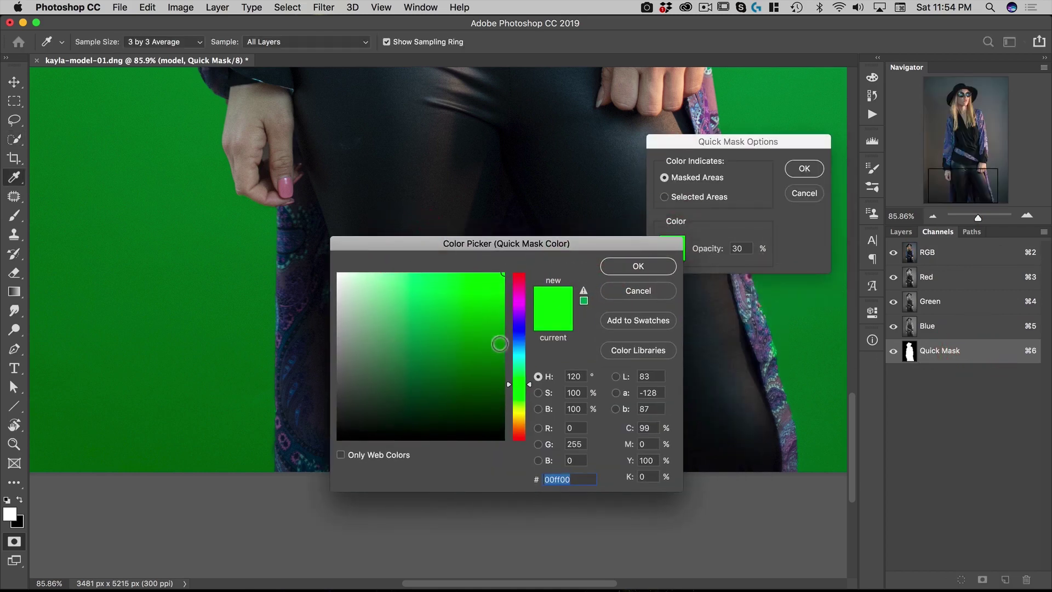
{"action": "left_click_drag", "start_coordinate": [518, 383], "coordinate": [516, 423]}
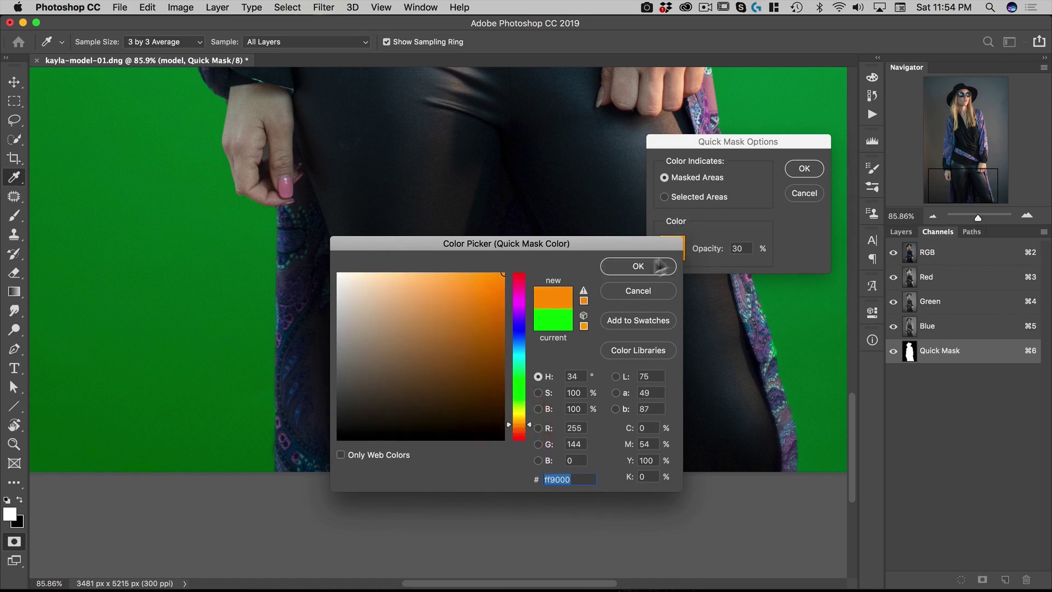
{"action": "left_click", "coordinate": [638, 266]}
{"action": "key", "text": "w"}
{"action": "left_click", "coordinate": [804, 169]}
{"action": "key", "text": "super+space"}
{"action": "mouse_move", "coordinate": [277, 180]}
{"action": "left_mouse_down"}
{"action": "mouse_move", "coordinate": [350, 241]}
{"action": "mouse_move", "coordinate": [411, 260]}
{"action": "mouse_move", "coordinate": [364, 197]}
{"action": "left_mouse_up"}
Shrink the brush to about 19 px and clean the mask edge along the knuckle
{"action": "key", "text": "b"}
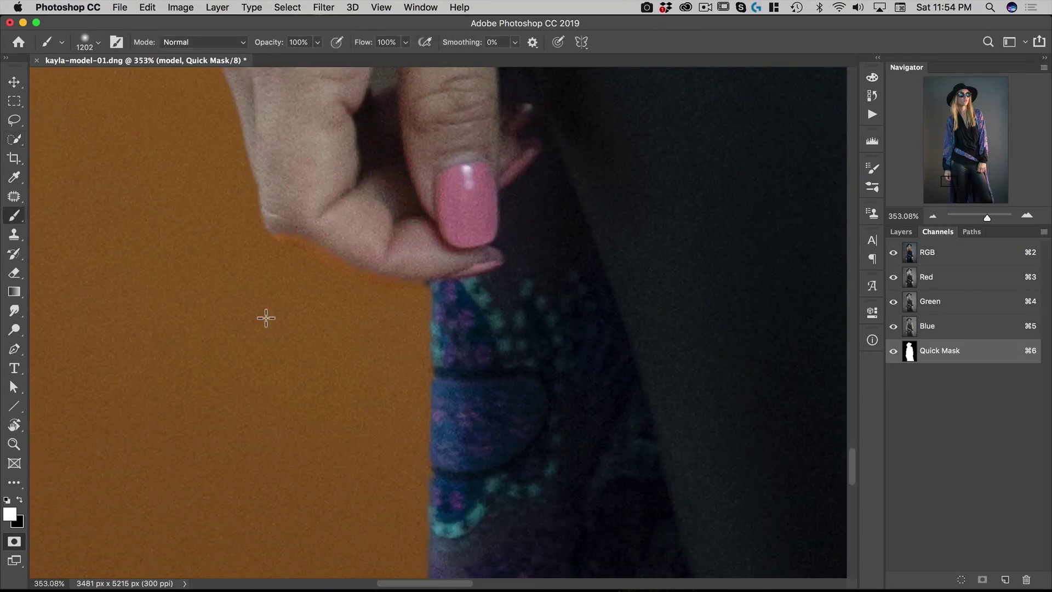
{"action": "left_click_drag", "start_coordinate": [602, 273], "coordinate": [526, 271]}
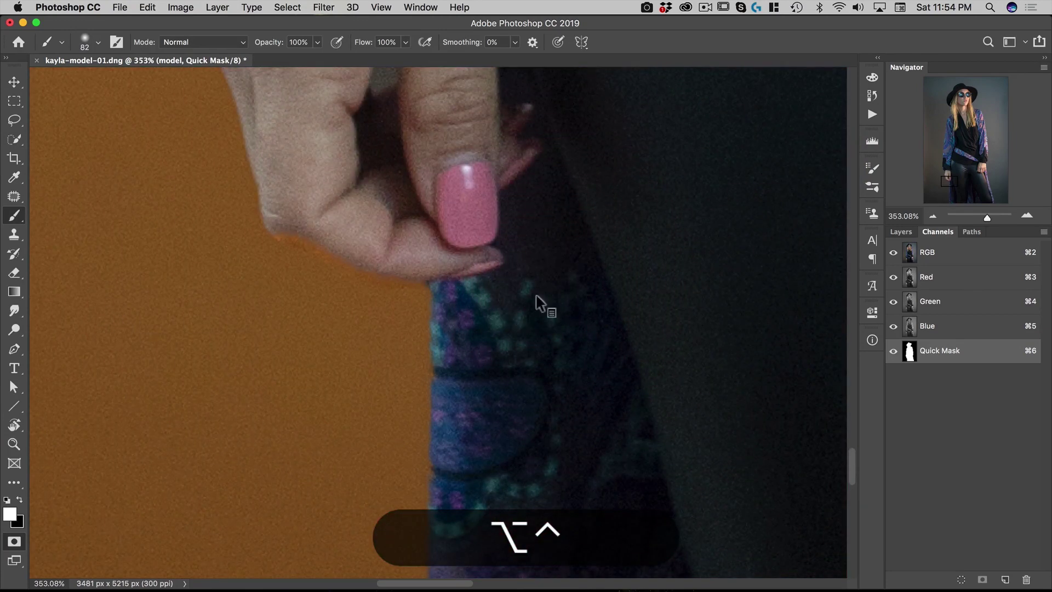
{"action": "mouse_move", "coordinate": [499, 289]}
{"action": "left_mouse_down"}
{"action": "mouse_move", "coordinate": [422, 294]}
{"action": "mouse_move", "coordinate": [441, 293]}
{"action": "mouse_move", "coordinate": [432, 298]}
{"action": "left_mouse_up"}
{"action": "left_click_drag", "start_coordinate": [323, 253], "coordinate": [323, 253]}
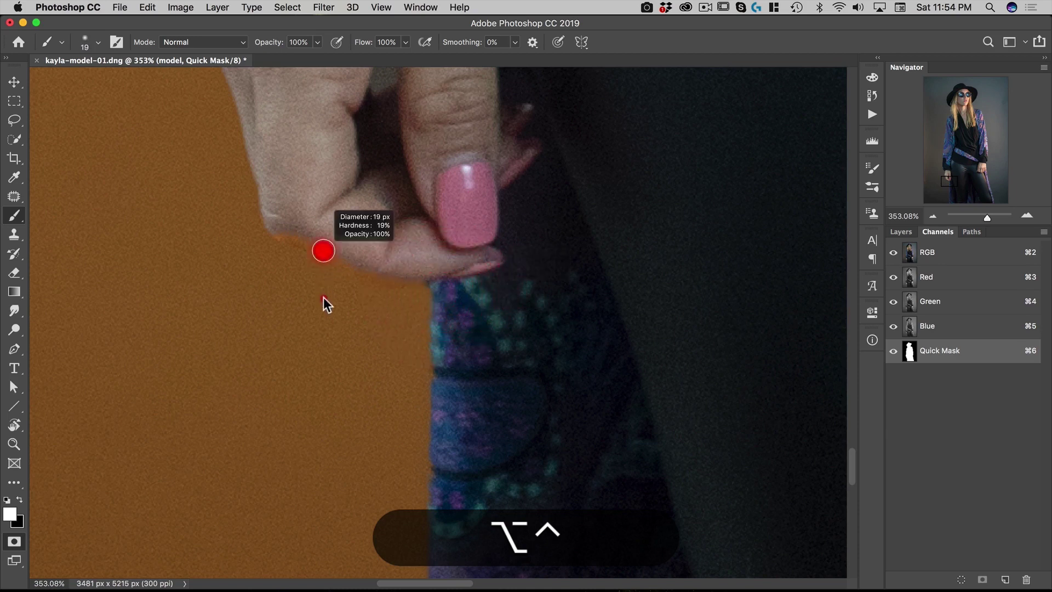
{"action": "left_click_drag", "start_coordinate": [323, 297], "coordinate": [321, 294]}
{"action": "mouse_move", "coordinate": [277, 223]}
{"action": "left_mouse_down"}
{"action": "mouse_move", "coordinate": [364, 264]}
{"action": "mouse_move", "coordinate": [441, 278]}
{"action": "left_mouse_up"}
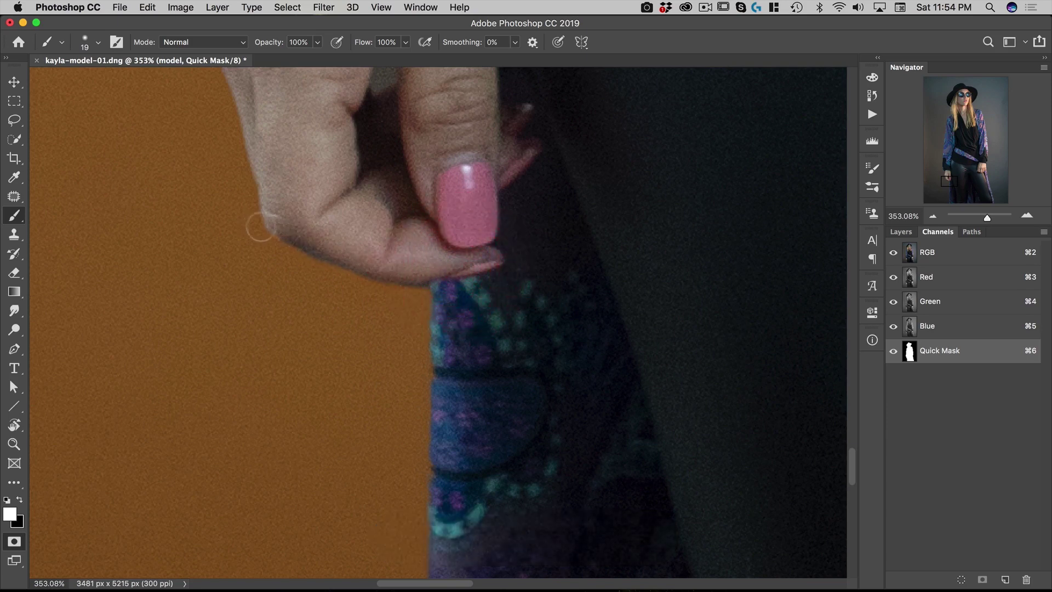
Lasso the thumb crease and fill that area on the mask
{"action": "left_click_drag", "start_coordinate": [279, 226], "coordinate": [294, 228]}
{"action": "key", "text": "space"}
{"action": "left_click_drag", "start_coordinate": [366, 142], "coordinate": [368, 367]}
{"action": "key", "text": "l"}
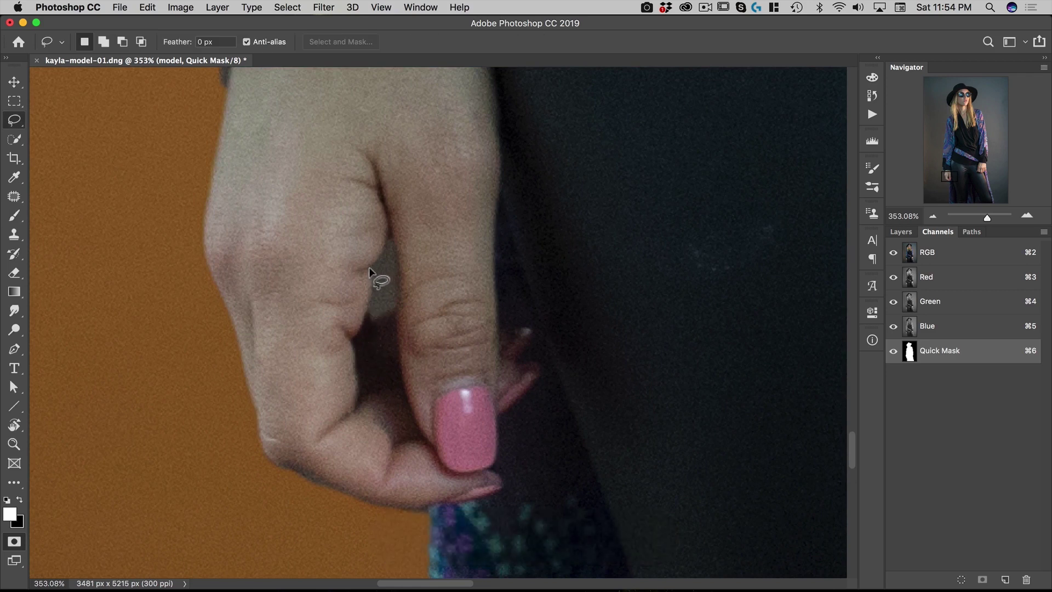
{"action": "mouse_move", "coordinate": [370, 268]}
{"action": "left_mouse_down"}
{"action": "mouse_move", "coordinate": [374, 319]}
{"action": "mouse_move", "coordinate": [395, 299]}
{"action": "mouse_move", "coordinate": [392, 238]}
{"action": "mouse_move", "coordinate": [370, 268]}
{"action": "left_mouse_up"}
{"action": "key", "text": "alt"}
{"action": "key", "text": "super+BackSpace"}
{"action": "key", "text": "space"}
{"action": "mouse_move", "coordinate": [376, 235]}
{"action": "left_mouse_down"}
{"action": "mouse_move", "coordinate": [429, 520]}
{"action": "mouse_move", "coordinate": [422, 458]}
{"action": "mouse_move", "coordinate": [246, 258]}
{"action": "mouse_move", "coordinate": [274, 545]}
{"action": "mouse_move", "coordinate": [246, 541]}
{"action": "mouse_move", "coordinate": [336, 369]}
{"action": "mouse_move", "coordinate": [500, 284]}
{"action": "left_mouse_up"}
Brush-paint the mask along the sleeve edge from shoulder down the lower sleeve
{"action": "key", "text": "b"}
{"action": "left_click", "coordinate": [291, 267]}
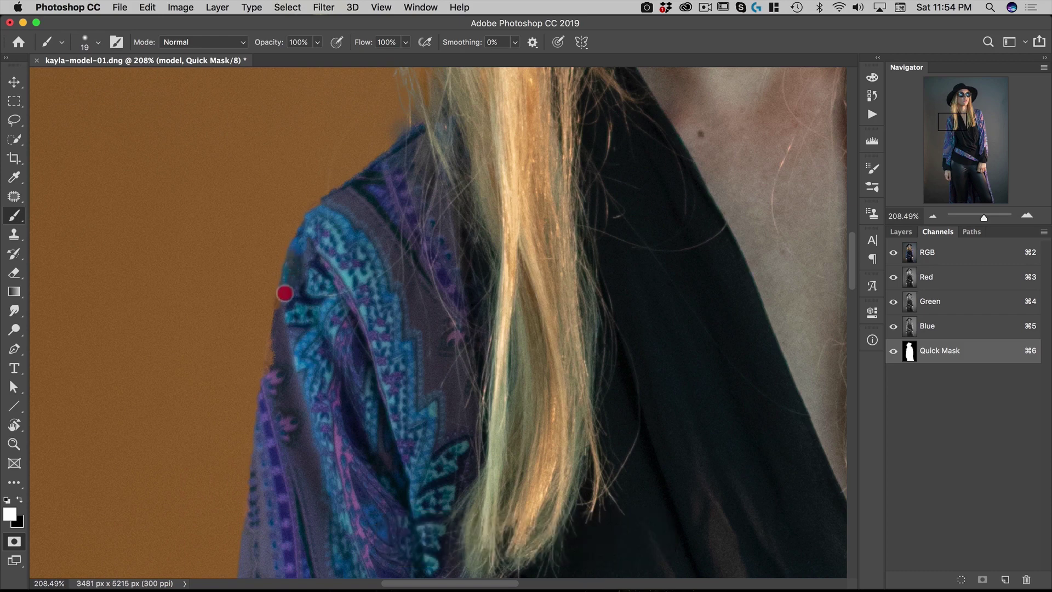
{"action": "left_click_drag", "start_coordinate": [268, 390], "coordinate": [265, 425]}
{"action": "key", "text": "space"}
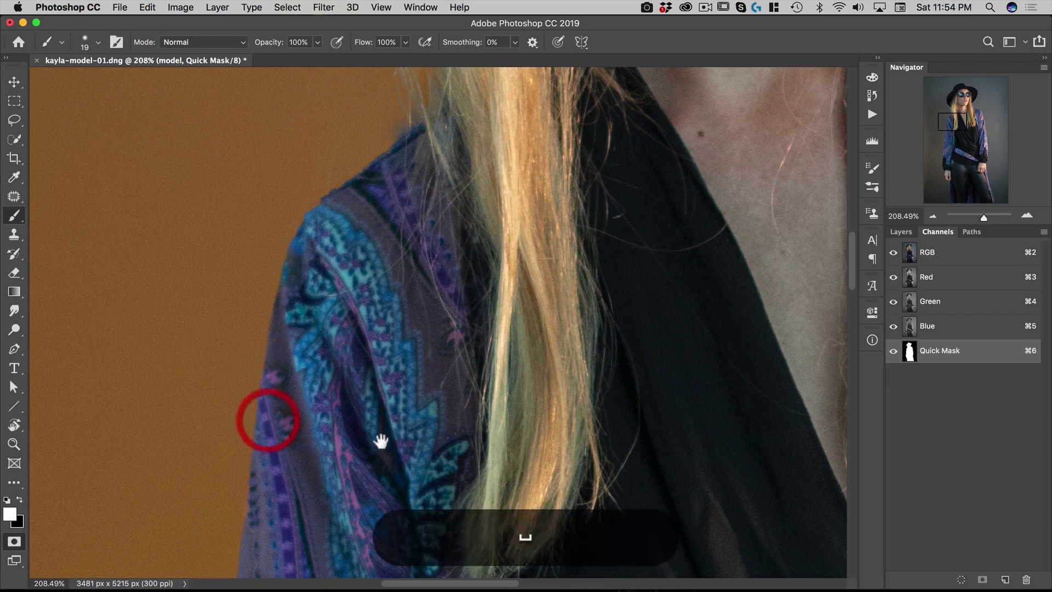
{"action": "left_click_drag", "start_coordinate": [380, 436], "coordinate": [406, 82]}
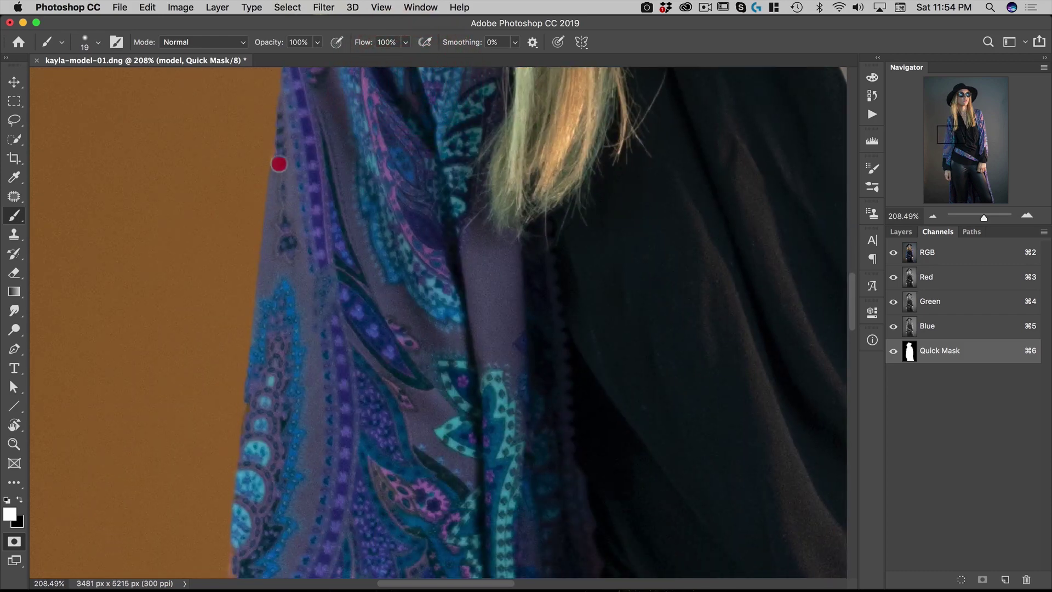
{"action": "left_click", "coordinate": [286, 134]}
{"action": "key", "text": "space"}
{"action": "left_click_drag", "start_coordinate": [255, 391], "coordinate": [274, 183]}
{"action": "left_click", "coordinate": [266, 193]}
{"action": "left_click_drag", "start_coordinate": [258, 321], "coordinate": [247, 328]}
{"action": "left_click", "coordinate": [252, 319]}
{"action": "left_click_drag", "start_coordinate": [253, 283], "coordinate": [254, 263]}
{"action": "left_click", "coordinate": [250, 328]}
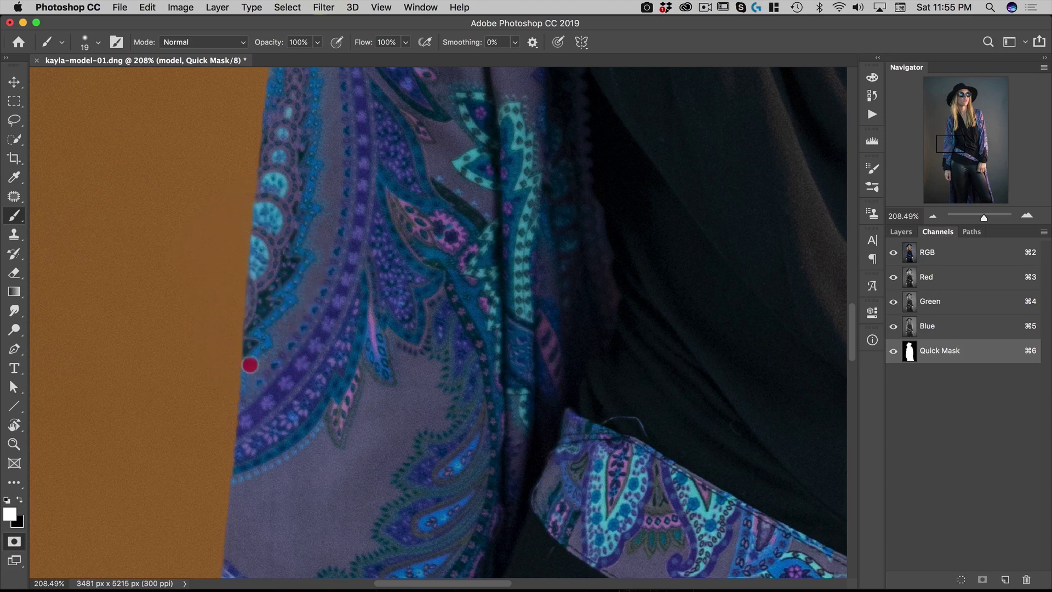
Paint the mask along the right sleeve and lower jacket fabric edges, swapping colours with X
{"action": "key", "text": "space"}
{"action": "mouse_move", "coordinate": [250, 369]}
{"action": "left_mouse_down"}
{"action": "mouse_move", "coordinate": [246, 404]}
{"action": "mouse_move", "coordinate": [348, 482]}
{"action": "mouse_move", "coordinate": [329, 458]}
{"action": "left_mouse_up"}
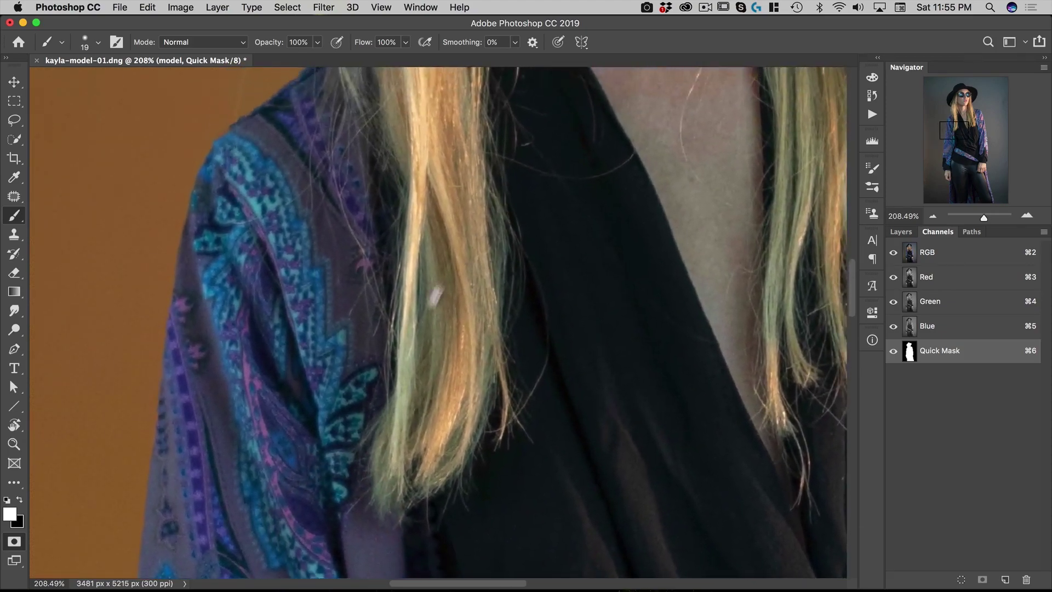
{"action": "scroll", "coordinate": [422, 328], "scroll_direction": "down", "scroll_amount": 6}
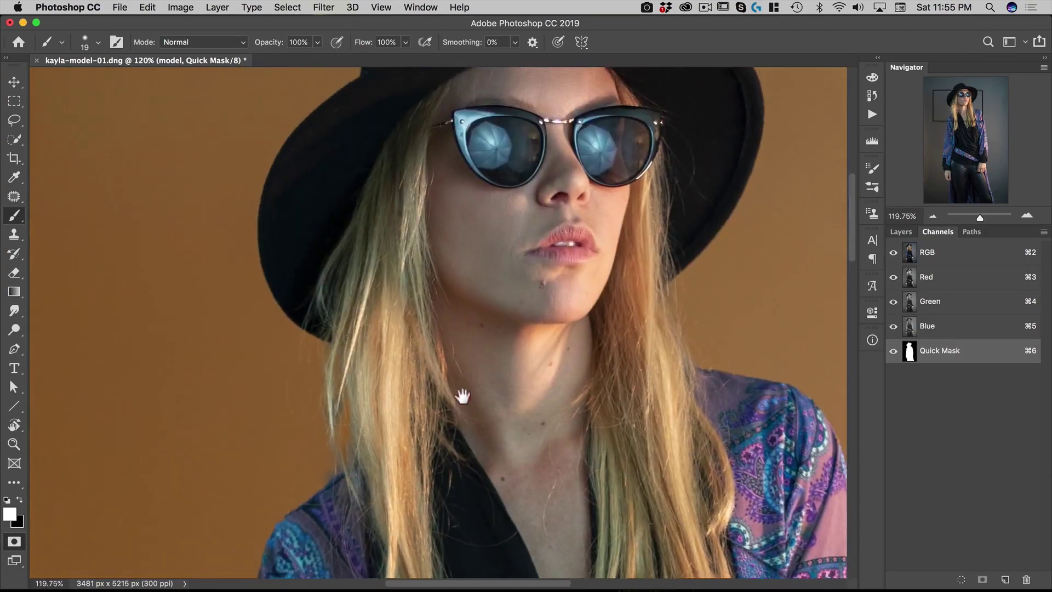
{"action": "scroll", "coordinate": [462, 395], "scroll_direction": "right", "scroll_amount": 6}
{"action": "scroll", "coordinate": [461, 395], "scroll_direction": "up", "scroll_amount": 5}
{"action": "scroll", "coordinate": [463, 356], "scroll_direction": "down", "scroll_amount": 5}
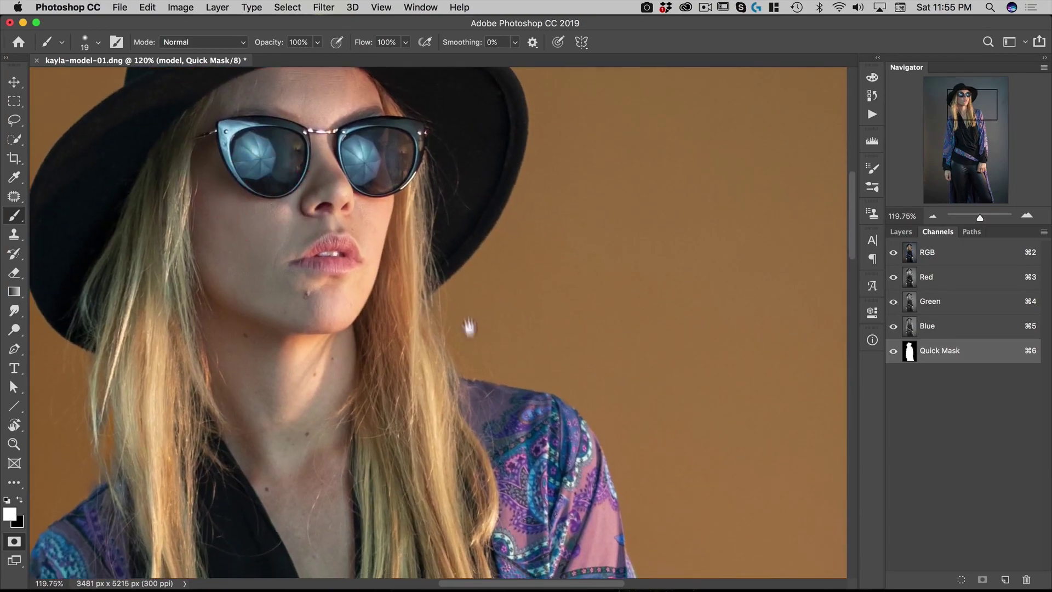
{"action": "scroll", "coordinate": [465, 310], "scroll_direction": "down", "scroll_amount": 15}
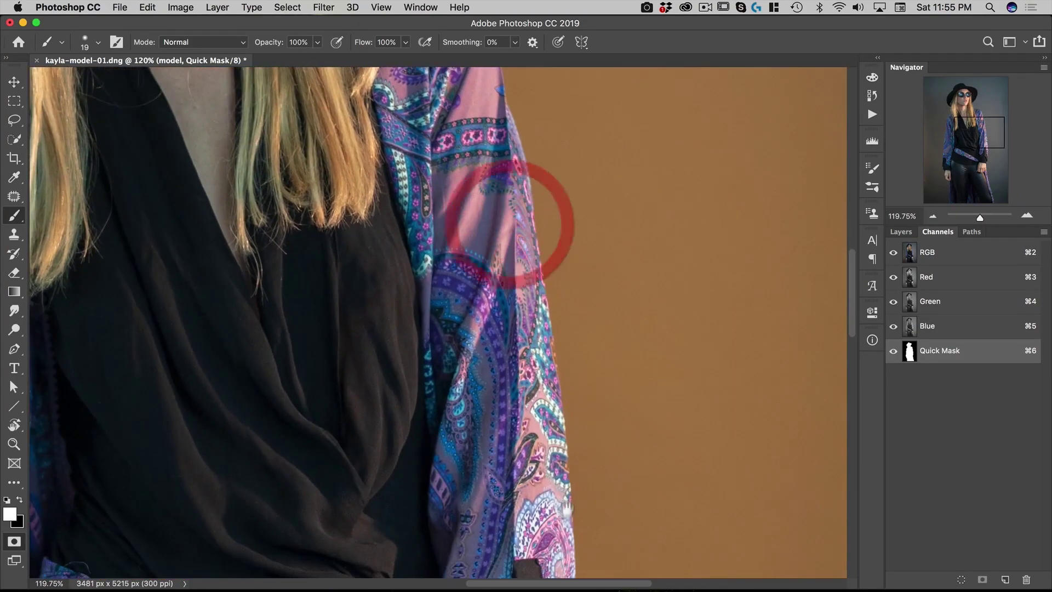
{"action": "scroll", "coordinate": [547, 224], "scroll_direction": "down", "scroll_amount": 5}
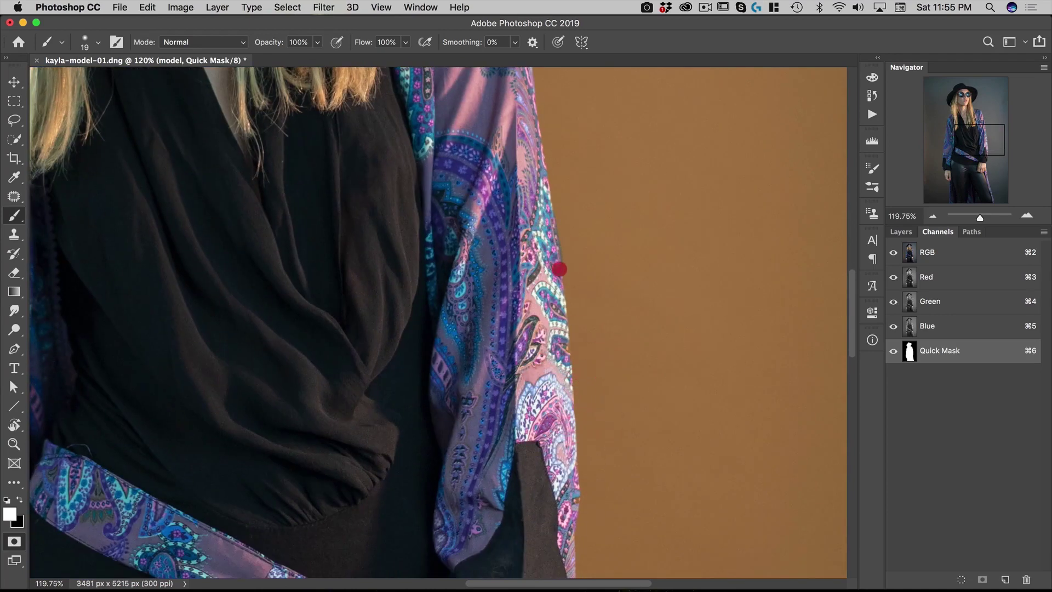
{"action": "left_click_drag", "start_coordinate": [573, 235], "coordinate": [615, 217]}
{"action": "key", "text": "x"}
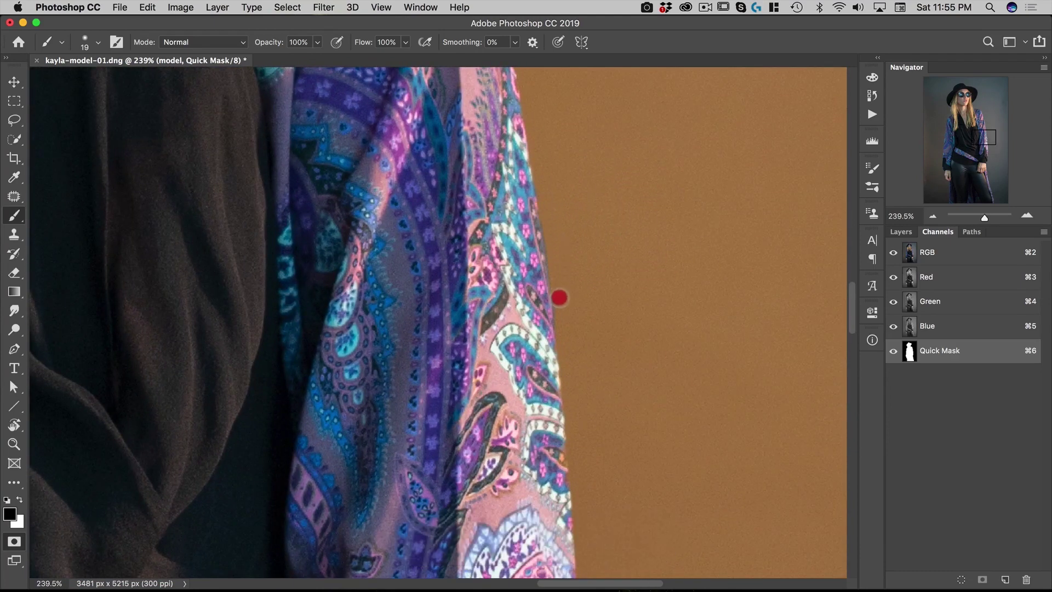
{"action": "left_click_drag", "start_coordinate": [559, 299], "coordinate": [564, 336]}
{"action": "key", "text": "x"}
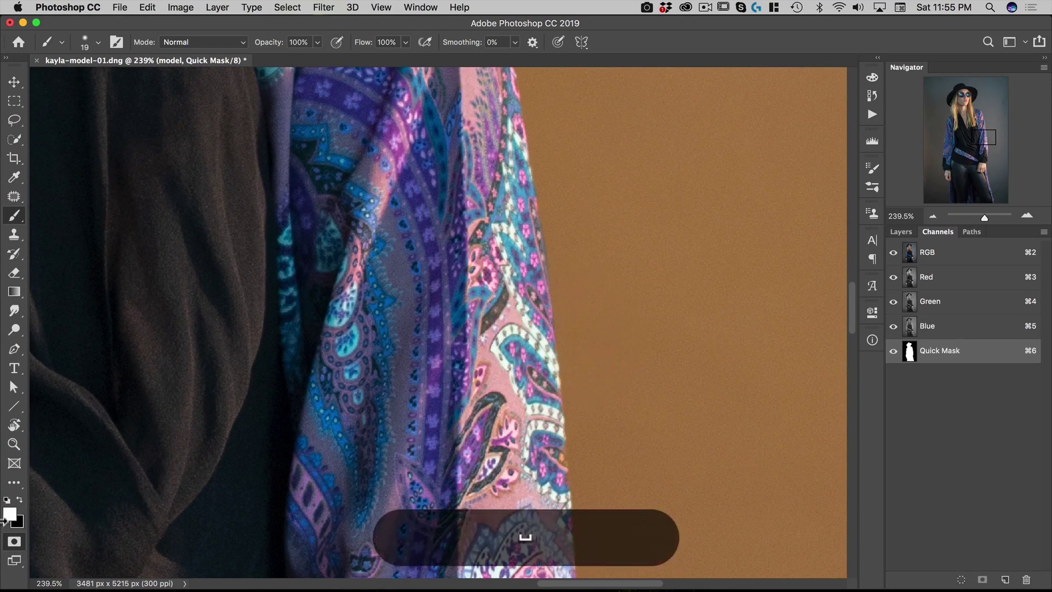
{"action": "key", "text": "space"}
{"action": "left_click_drag", "start_coordinate": [554, 537], "coordinate": [535, 265]}
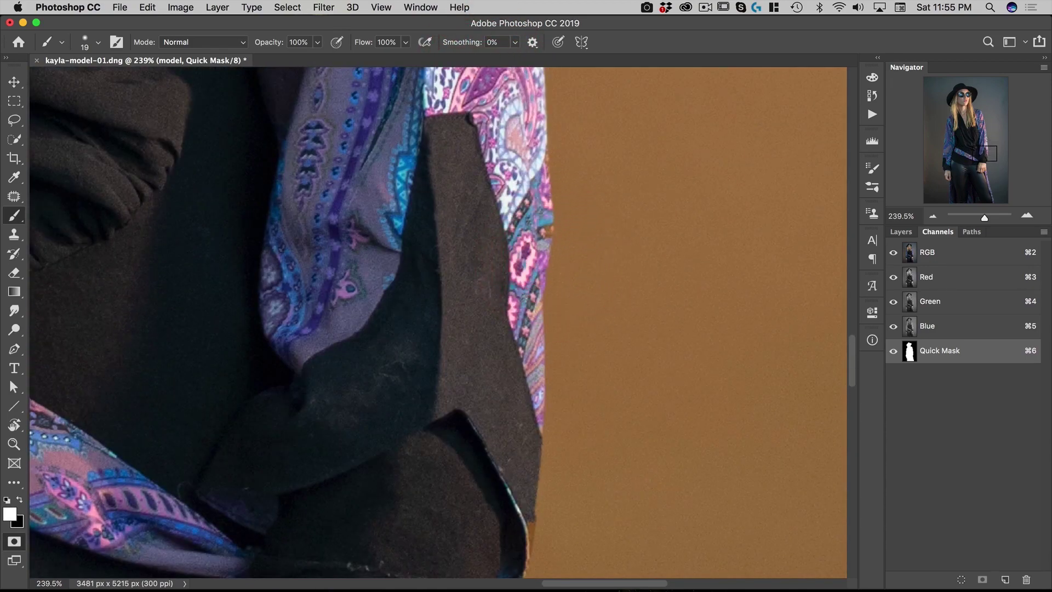
{"action": "key", "text": "x"}
{"action": "left_click_drag", "start_coordinate": [540, 219], "coordinate": [542, 249]}
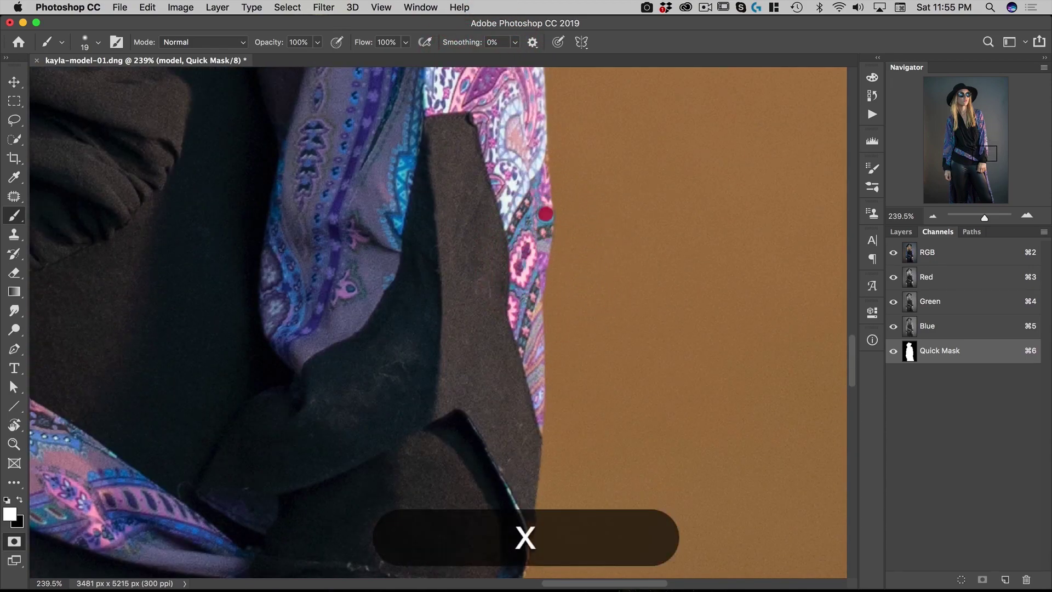
{"action": "mouse_move", "coordinate": [545, 212]}
{"action": "left_mouse_down"}
{"action": "mouse_move", "coordinate": [528, 123]}
{"action": "mouse_move", "coordinate": [512, 131]}
{"action": "mouse_move", "coordinate": [529, 179]}
{"action": "mouse_move", "coordinate": [526, 432]}
{"action": "mouse_move", "coordinate": [544, 122]}
{"action": "left_mouse_up"}
Touch up the mask along the cuff edge, then zoom out to centre the whole figure
{"action": "key", "text": "space"}
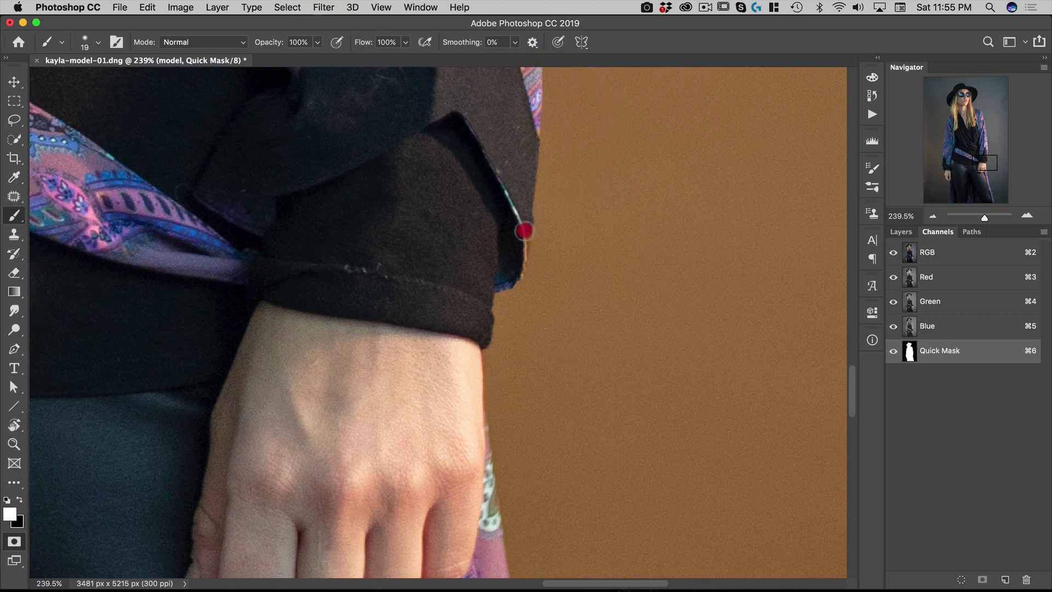
{"action": "mouse_move", "coordinate": [524, 232]}
{"action": "left_mouse_down"}
{"action": "mouse_move", "coordinate": [511, 282]}
{"action": "mouse_move", "coordinate": [517, 251]}
{"action": "left_mouse_up"}
{"action": "key", "text": "space"}
{"action": "mouse_move", "coordinate": [537, 298]}
{"action": "left_mouse_down"}
{"action": "mouse_move", "coordinate": [582, 59]}
{"action": "mouse_move", "coordinate": [462, 270]}
{"action": "mouse_move", "coordinate": [515, 388]}
{"action": "left_mouse_up"}
{"action": "key", "text": "super+space"}
{"action": "scroll", "coordinate": [545, 272], "scroll_direction": "down", "scroll_amount": 5}
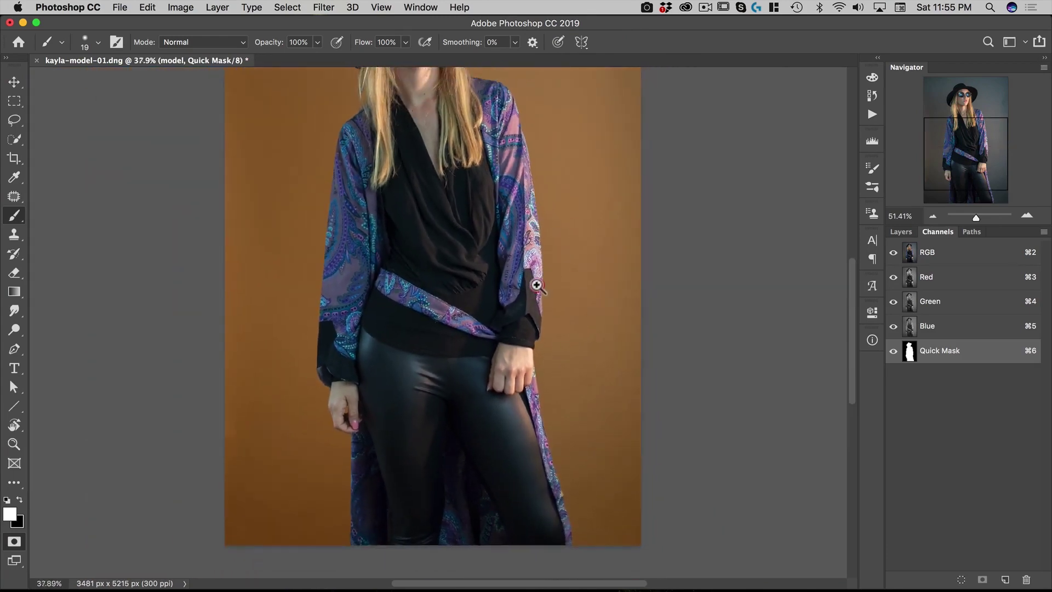
{"action": "key", "text": "space"}
{"action": "mouse_move", "coordinate": [541, 275]}
{"action": "left_mouse_down"}
{"action": "mouse_move", "coordinate": [500, 280]}
{"action": "mouse_move", "coordinate": [531, 270]}
{"action": "left_mouse_up"}
Exit Quick Mask and add the selection as a layer mask on the model layer
{"action": "key", "text": "q"}
{"action": "left_click", "coordinate": [900, 232]}
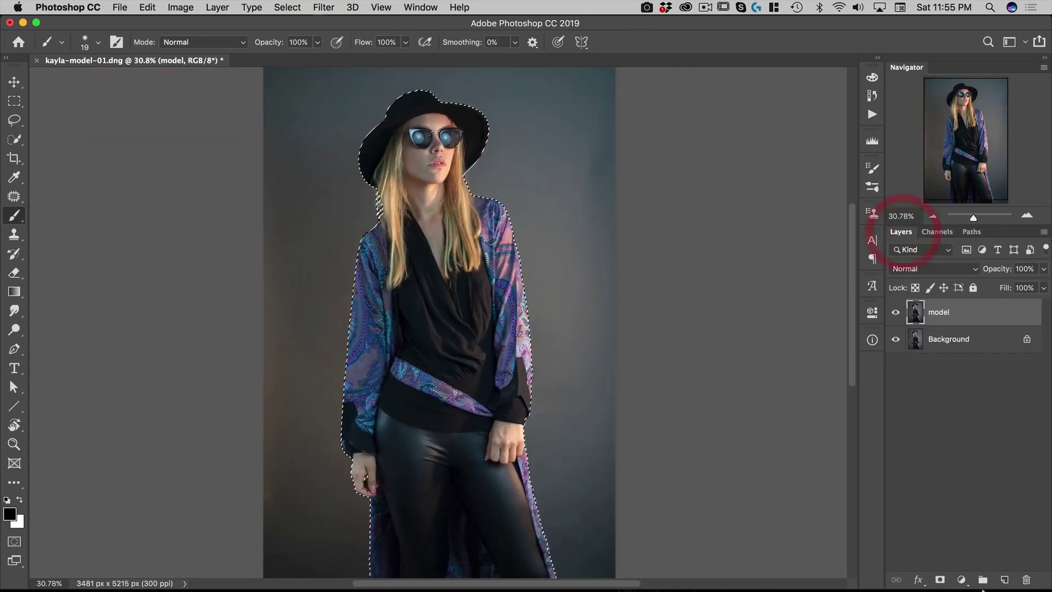
{"action": "left_click", "coordinate": [939, 579]}
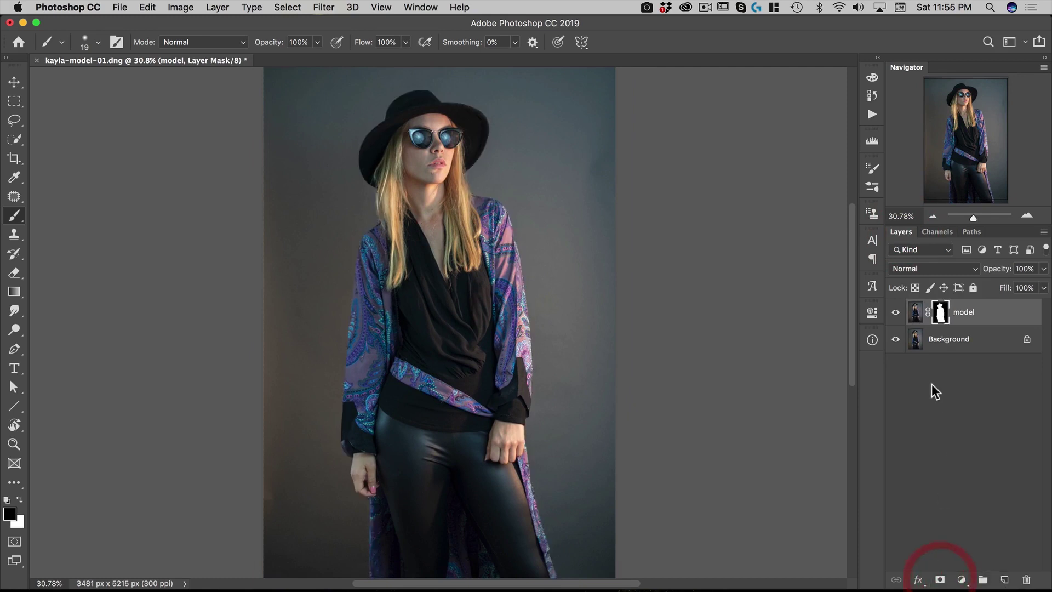
Duplicate the Background layer and rename the copy 'behind model'
{"action": "left_click", "coordinate": [949, 341]}
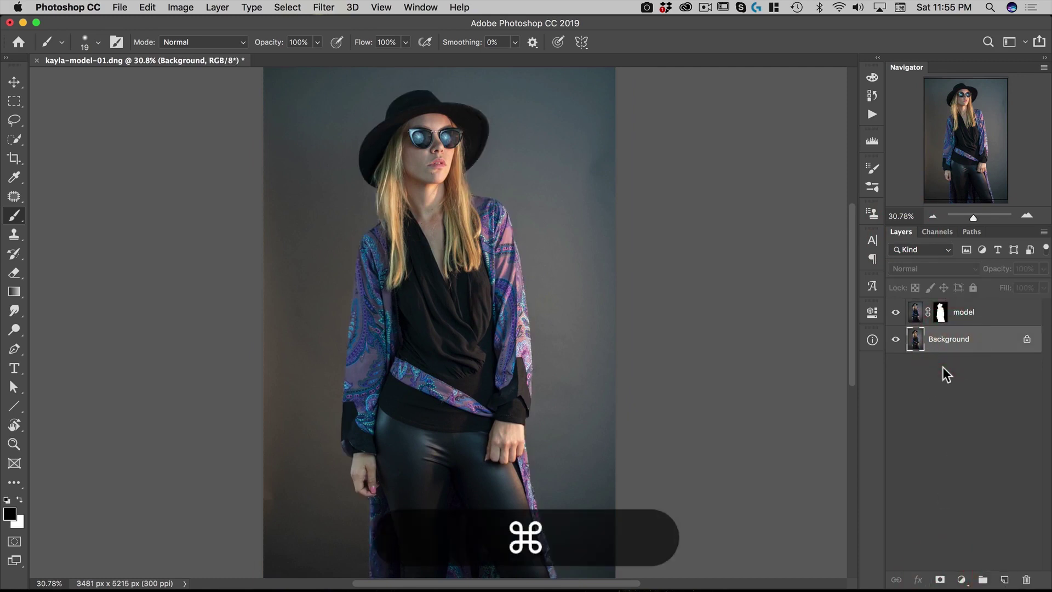
{"action": "key", "text": "super+j"}
{"action": "double_click", "coordinate": [942, 340]}
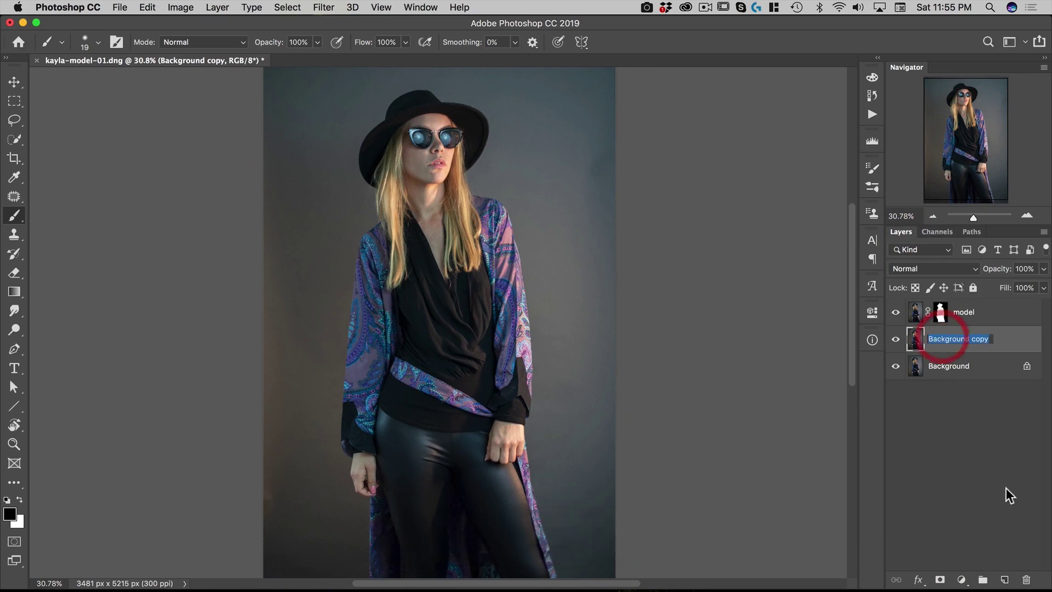
{"action": "type", "text": "behind model"}
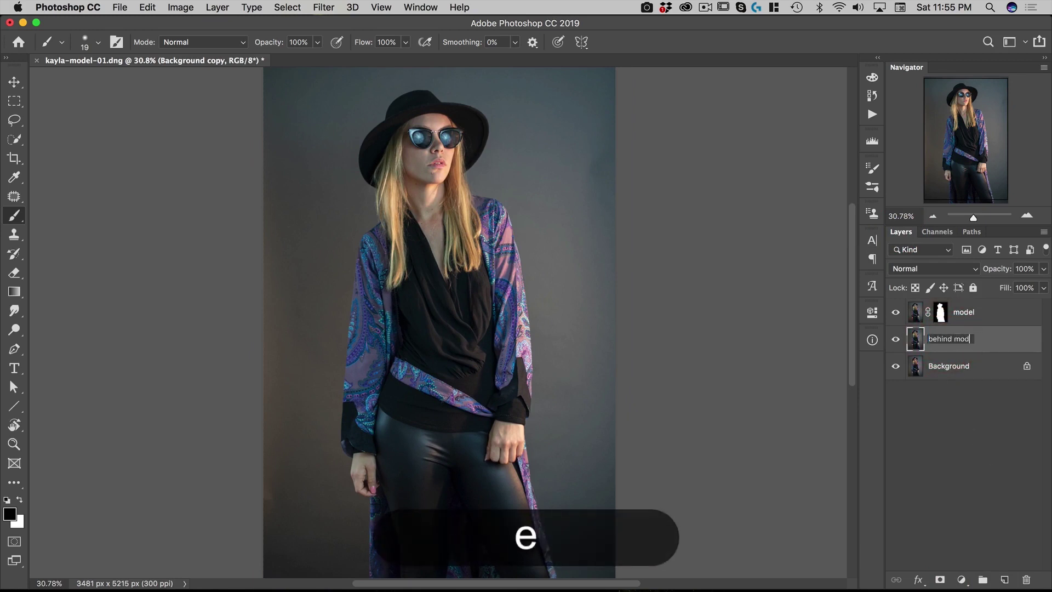
{"action": "key", "text": "Return"}
{"action": "key", "text": "v"}
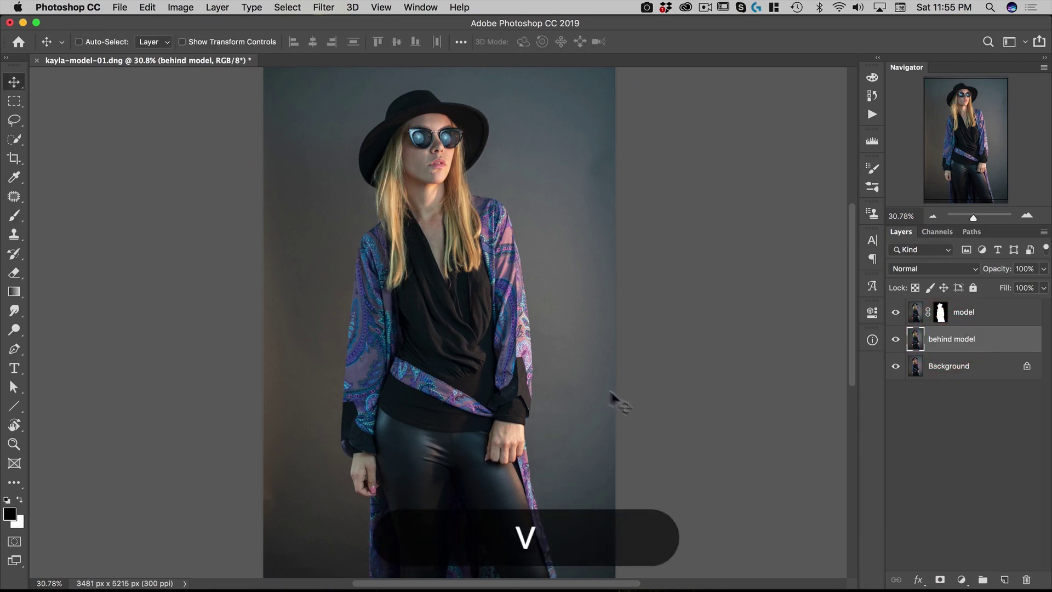
Place Embedded urban-background-18.jpg from Photoshop Starter Kit > Backgrounds
{"action": "left_click", "coordinate": [122, 7]}
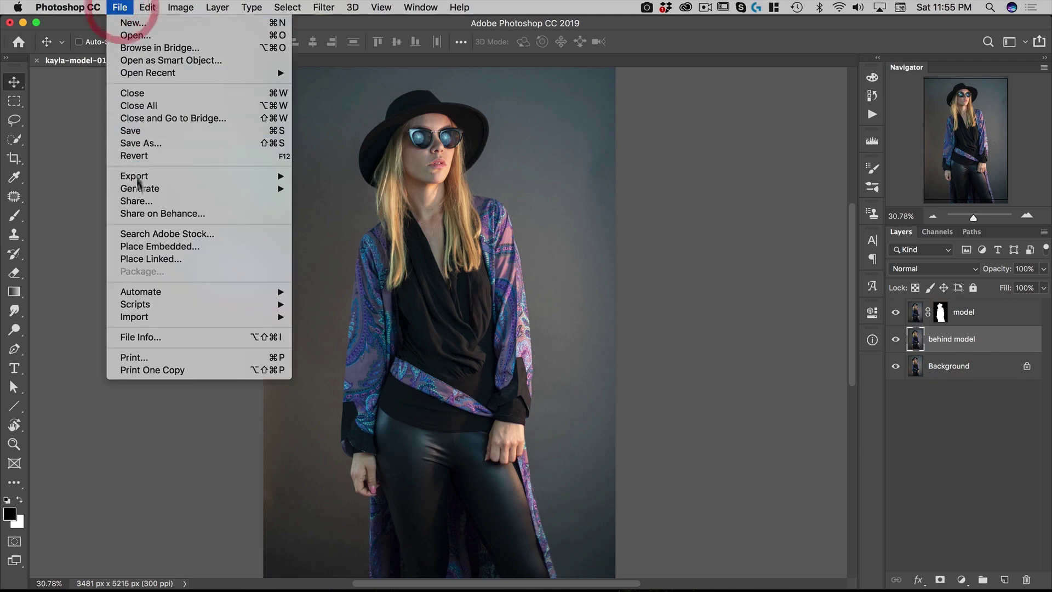
{"action": "left_click", "coordinate": [138, 246]}
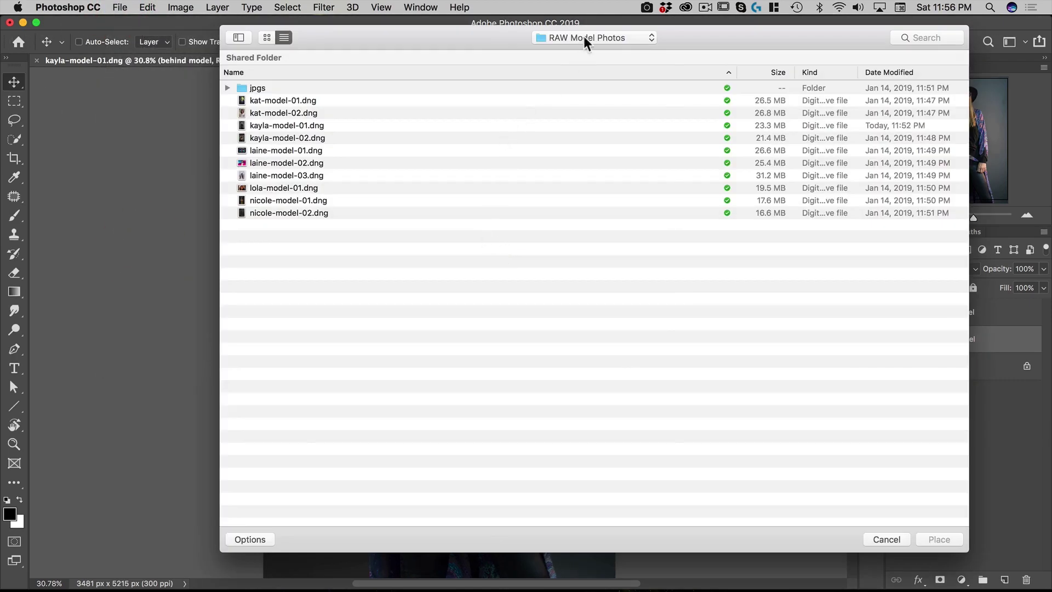
{"action": "left_click", "coordinate": [584, 36]}
{"action": "left_click", "coordinate": [583, 47]}
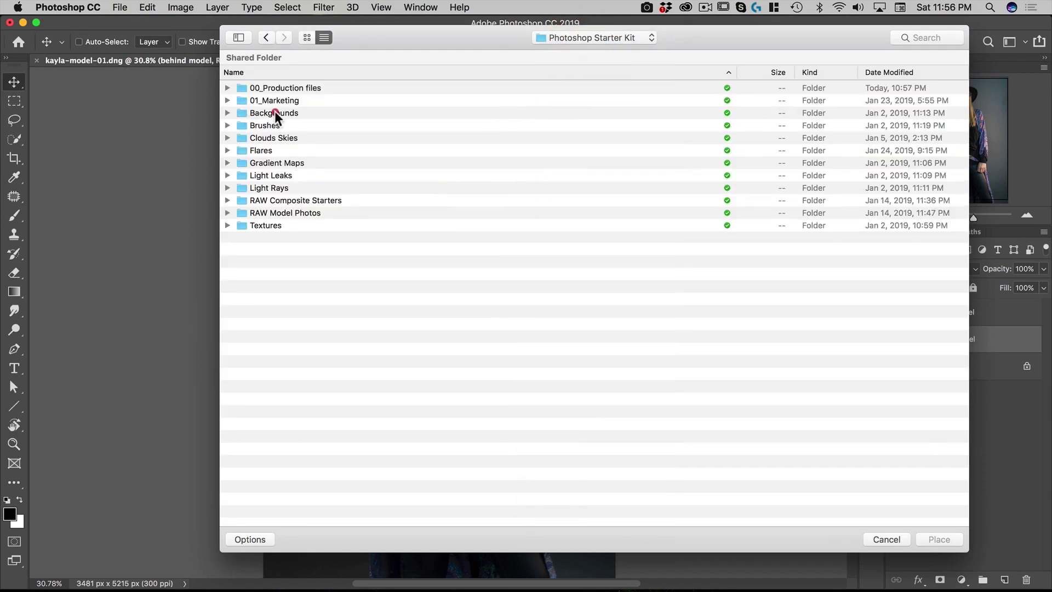
{"action": "double_click", "coordinate": [274, 112]}
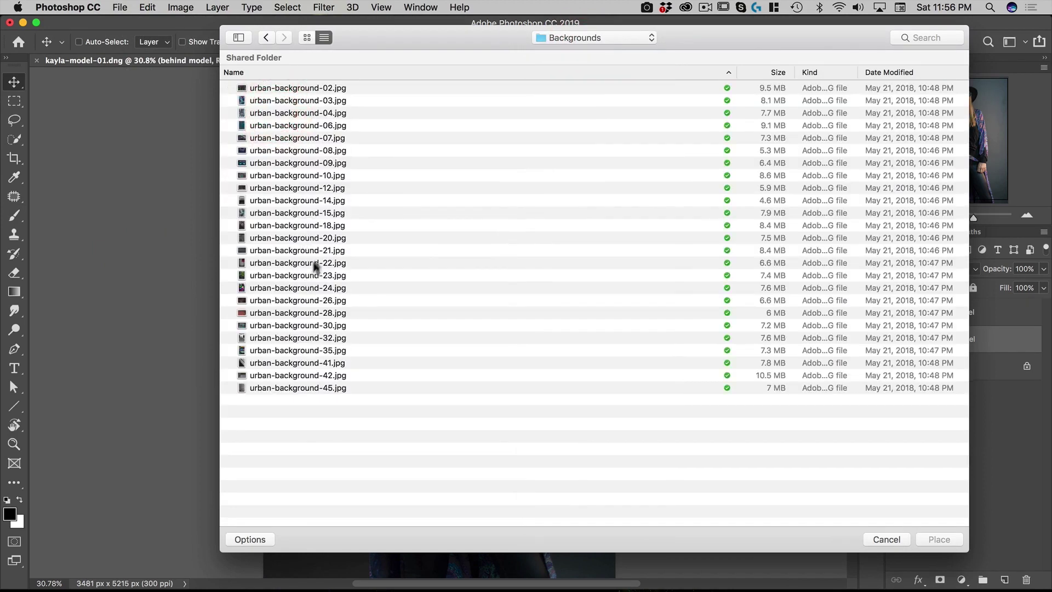
{"action": "double_click", "coordinate": [327, 225]}
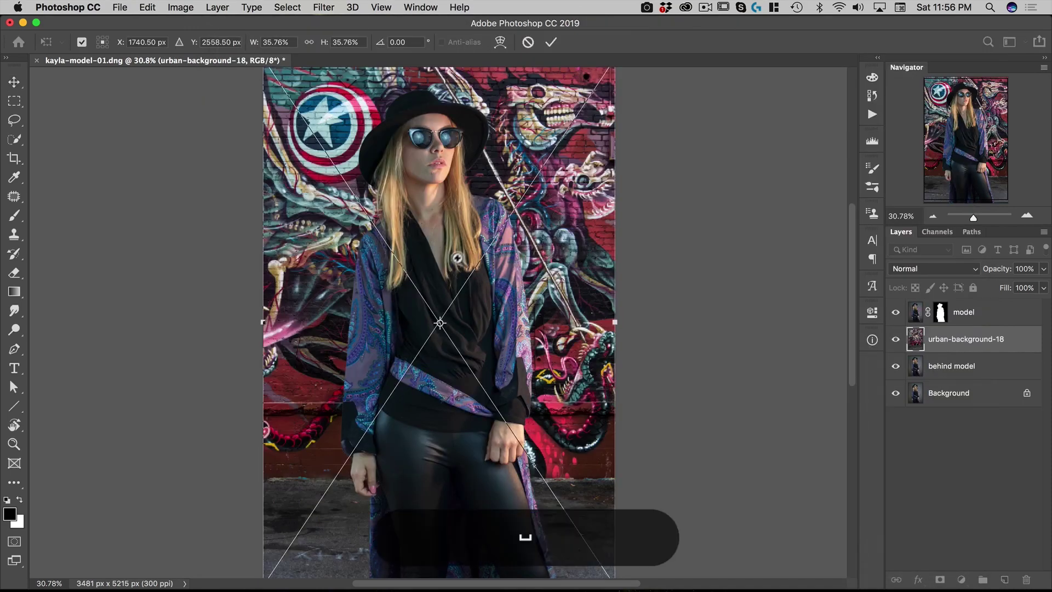
Scale the wall image to about 59%, position it to cover the canvas, and commit
{"action": "left_click_drag", "start_coordinate": [458, 256], "coordinate": [406, 258]}
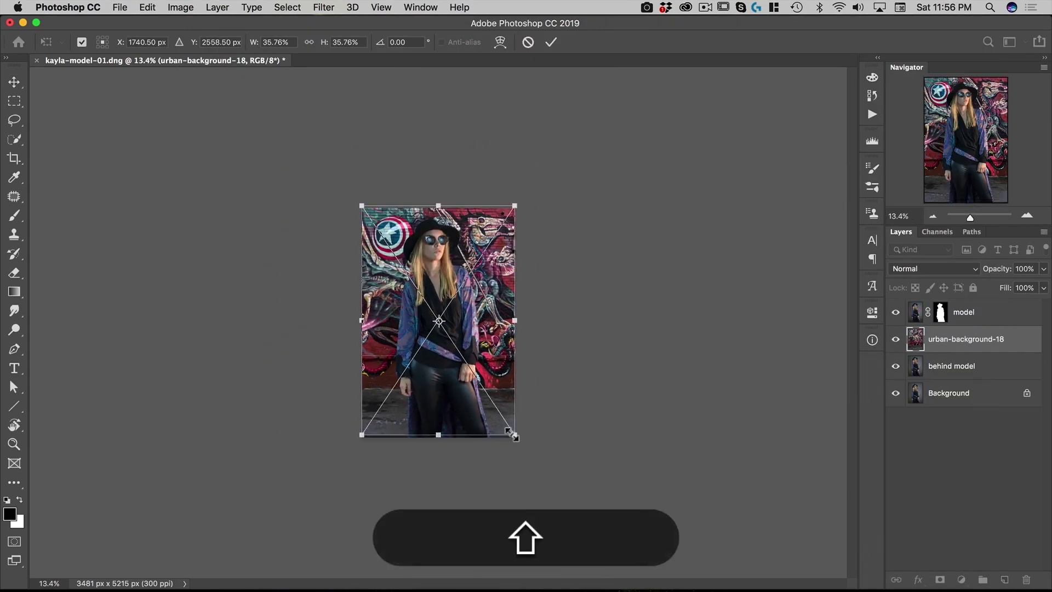
{"action": "left_click_drag", "start_coordinate": [514, 434], "coordinate": [626, 572]}
{"action": "left_click_drag", "start_coordinate": [472, 261], "coordinate": [459, 253]}
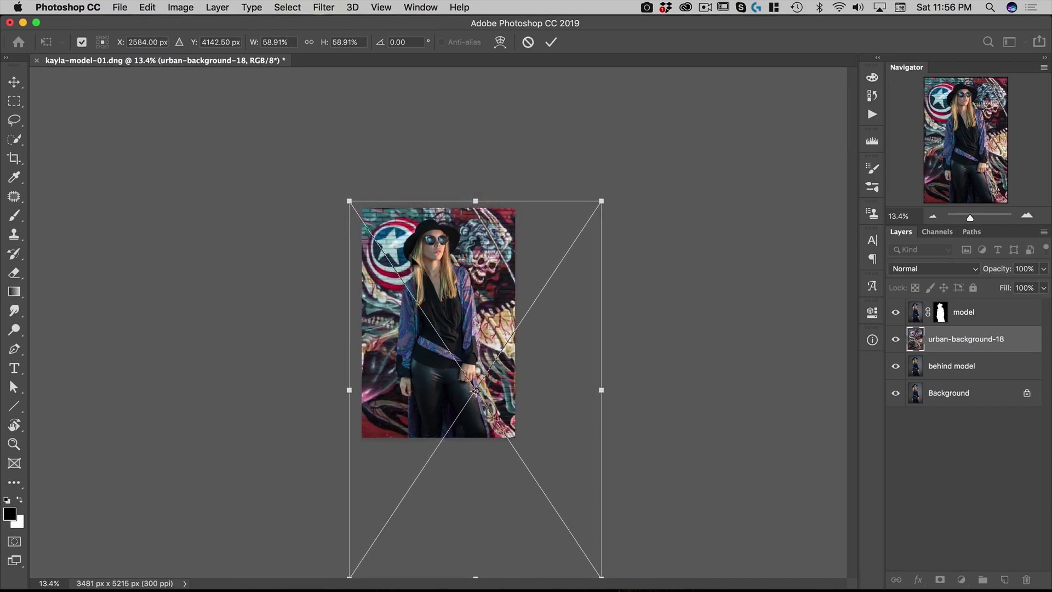
{"action": "double_click", "coordinate": [397, 244]}
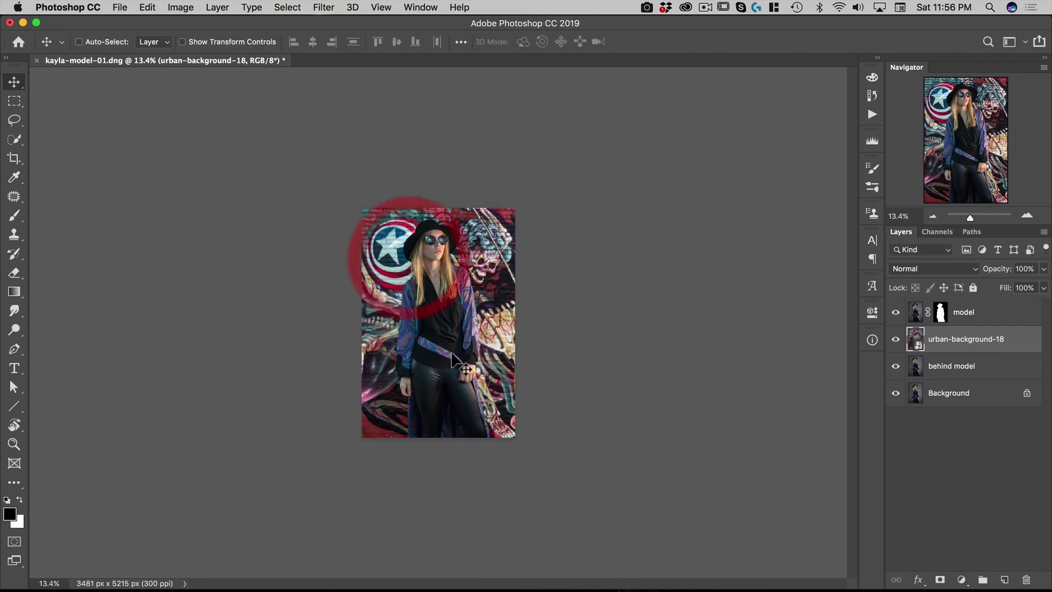
Set the urban-background-18 wall layer's blend mode to Multiply
{"action": "key", "text": "super+space"}
{"action": "left_click_drag", "start_coordinate": [460, 356], "coordinate": [489, 304]}
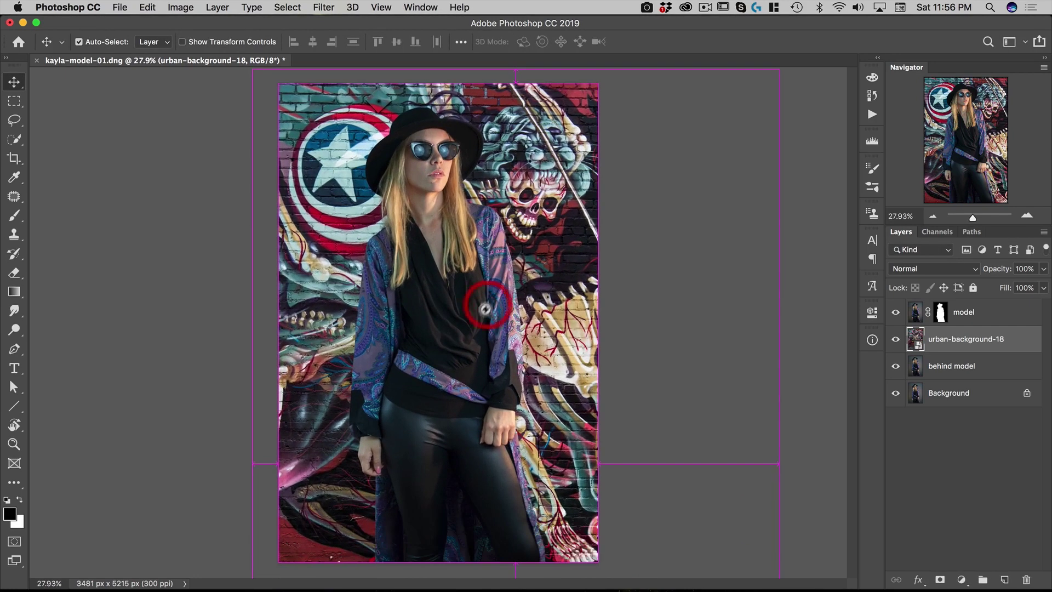
{"action": "left_click", "coordinate": [924, 270]}
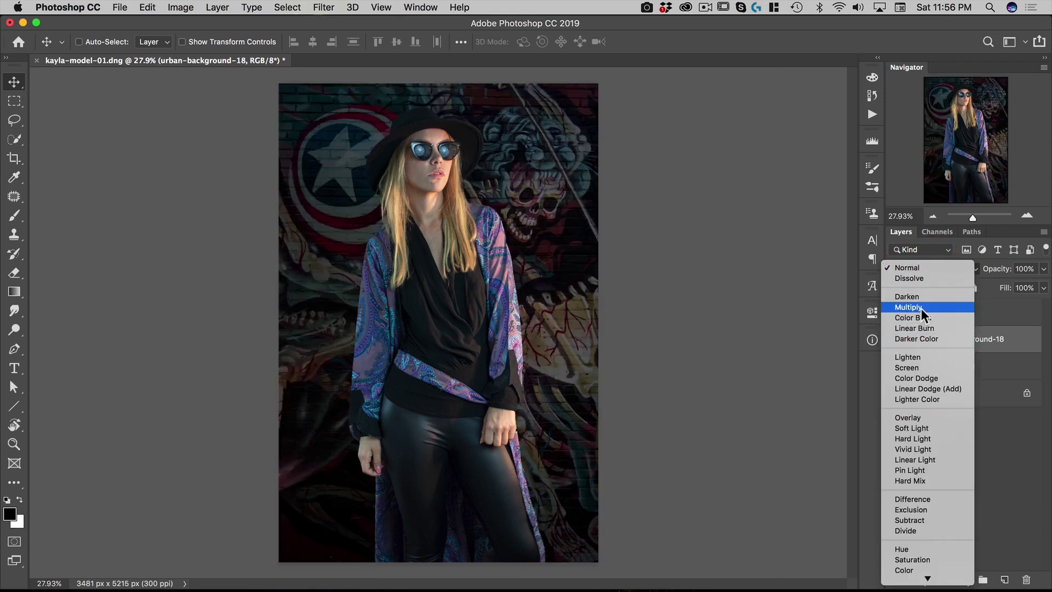
{"action": "left_click", "coordinate": [922, 308]}
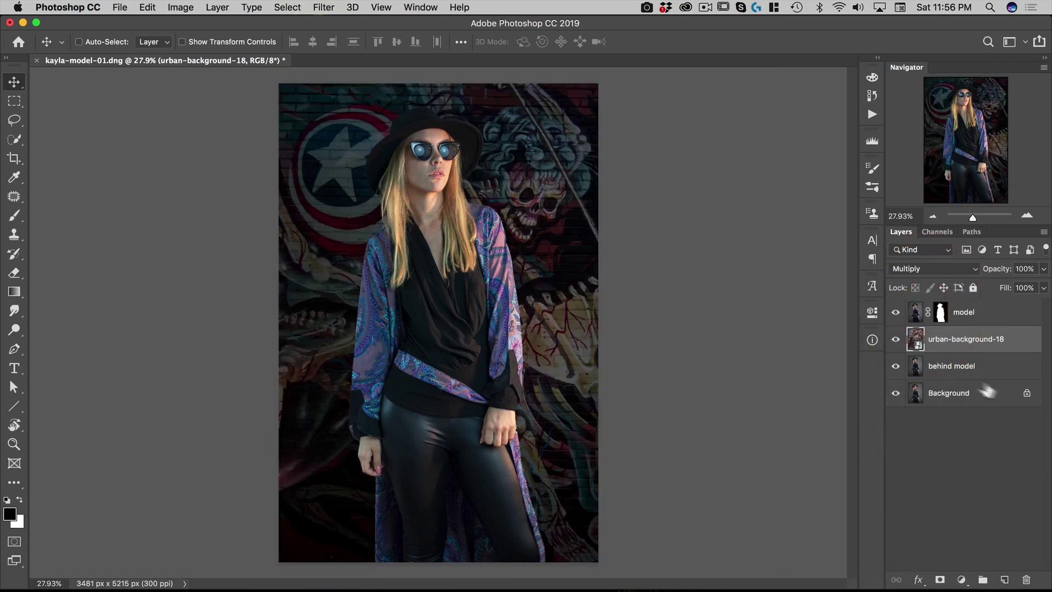
Brighten the behind model layer with Curves, sampling the grey backdrop as the white point
{"action": "left_click", "coordinate": [951, 372]}
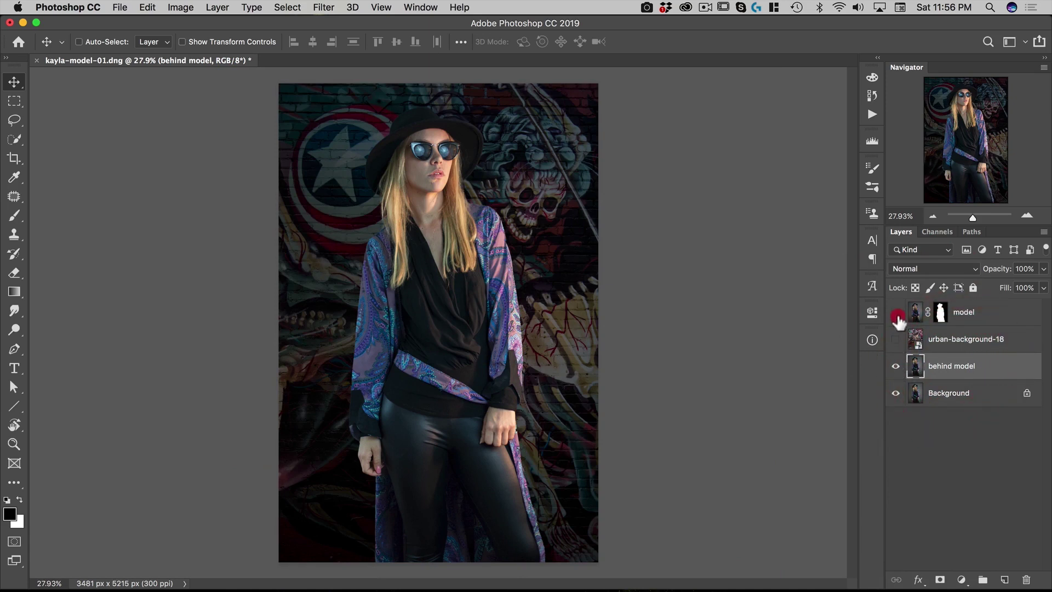
{"action": "left_click_drag", "start_coordinate": [895, 339], "coordinate": [895, 311]}
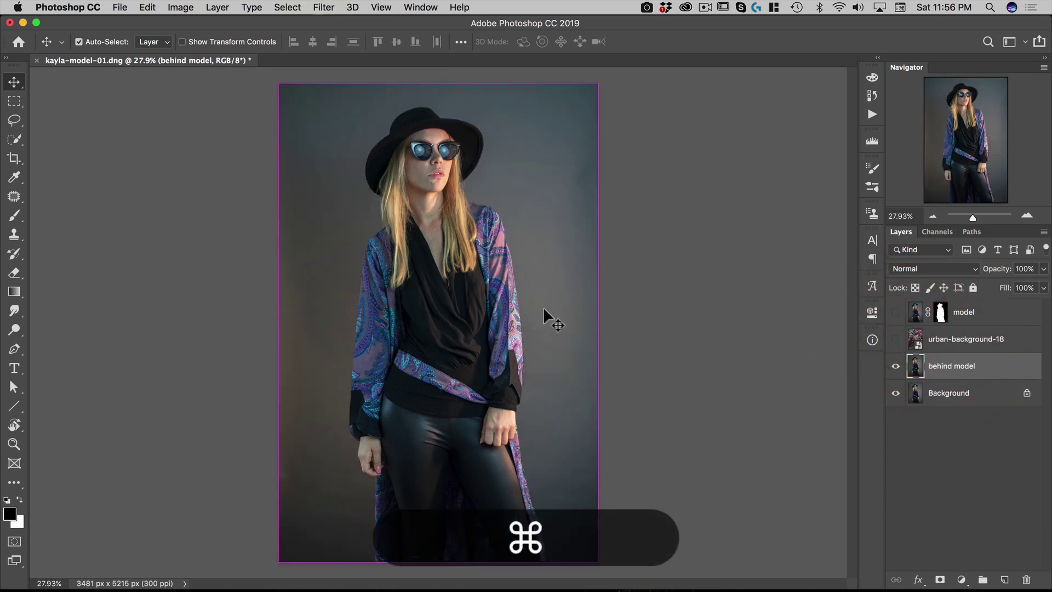
{"action": "key", "text": "super+m"}
{"action": "left_click_drag", "start_coordinate": [568, 103], "coordinate": [643, 104]}
{"action": "left_click", "coordinate": [738, 372]}
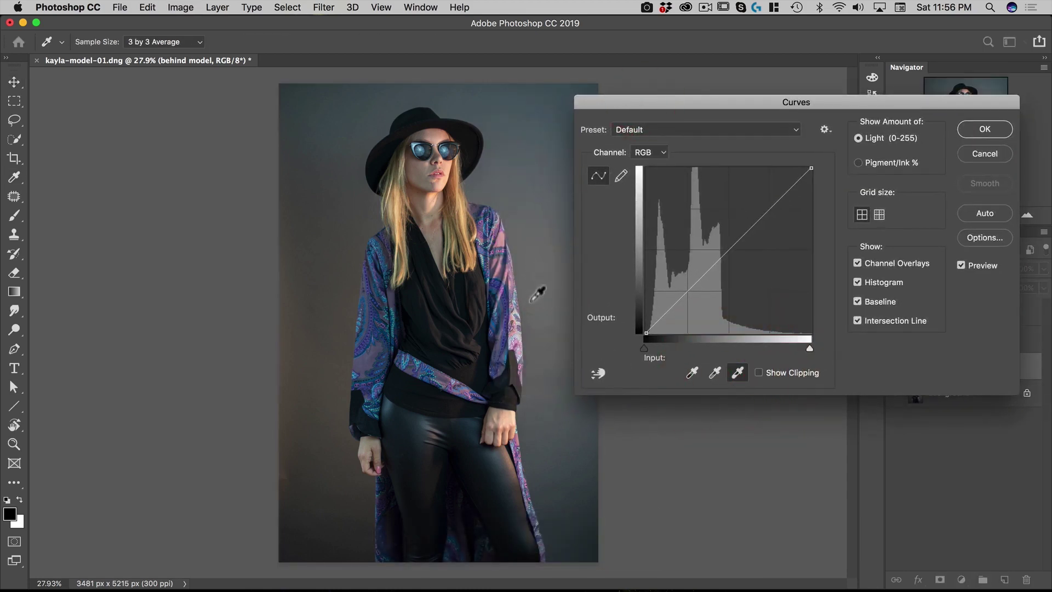
{"action": "left_click", "coordinate": [522, 286]}
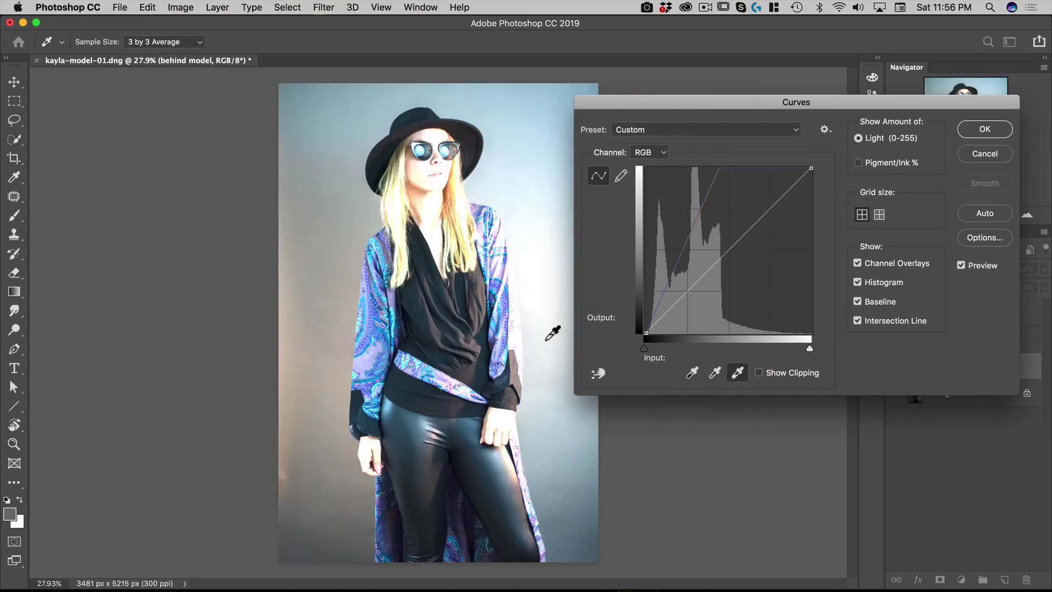
{"action": "left_click", "coordinate": [978, 131]}
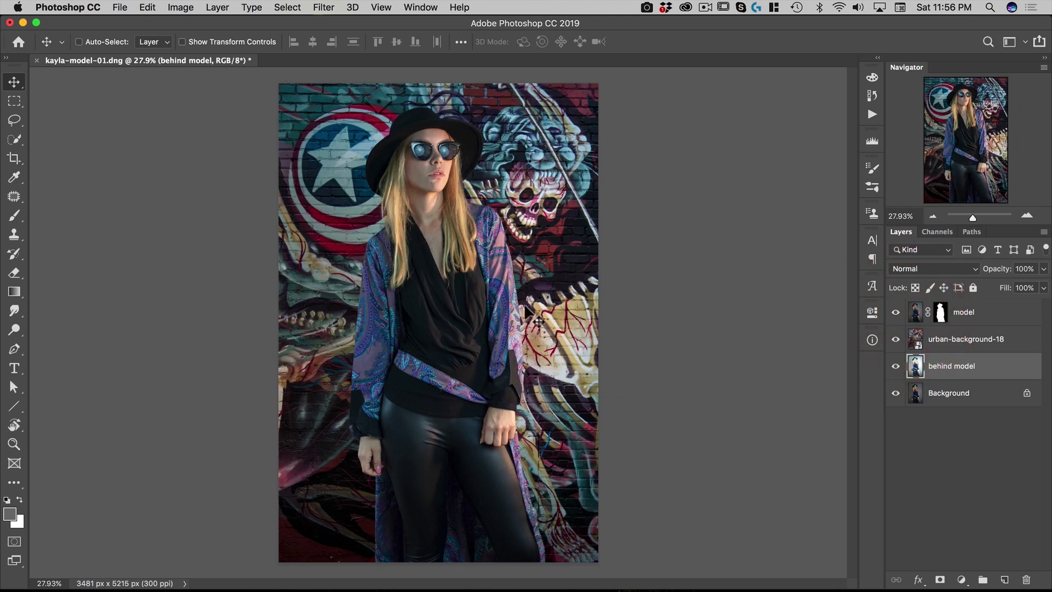
{"action": "key", "text": "space"}
{"action": "left_click", "coordinate": [509, 277]}
Load the model's outline as a selection and add a new layer named 'shadow' above the wall
{"action": "key", "text": "super"}
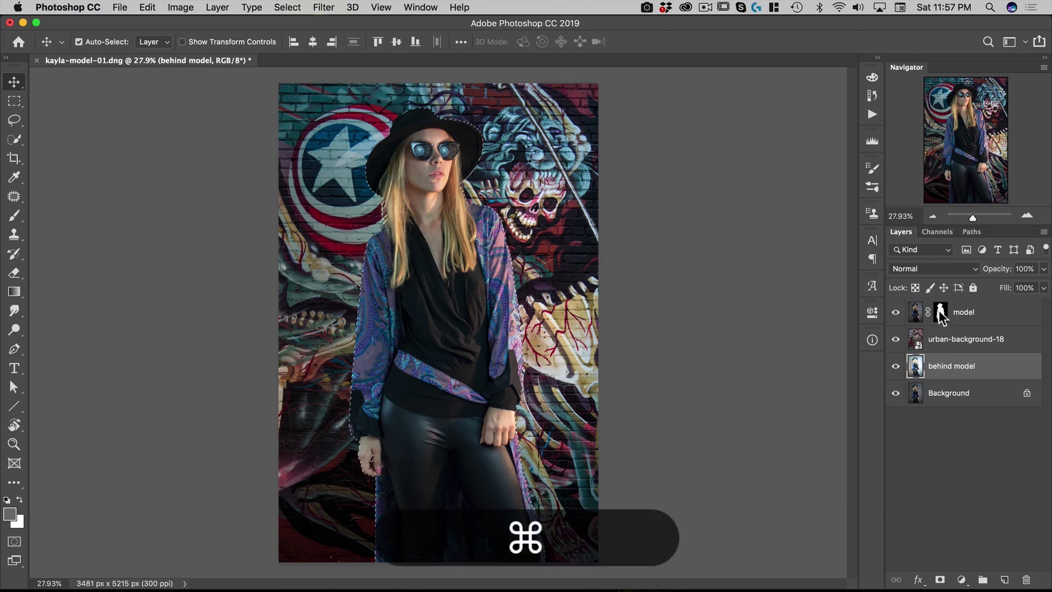
{"action": "left_click", "coordinate": [941, 317], "text": "super"}
{"action": "left_click", "coordinate": [931, 342]}
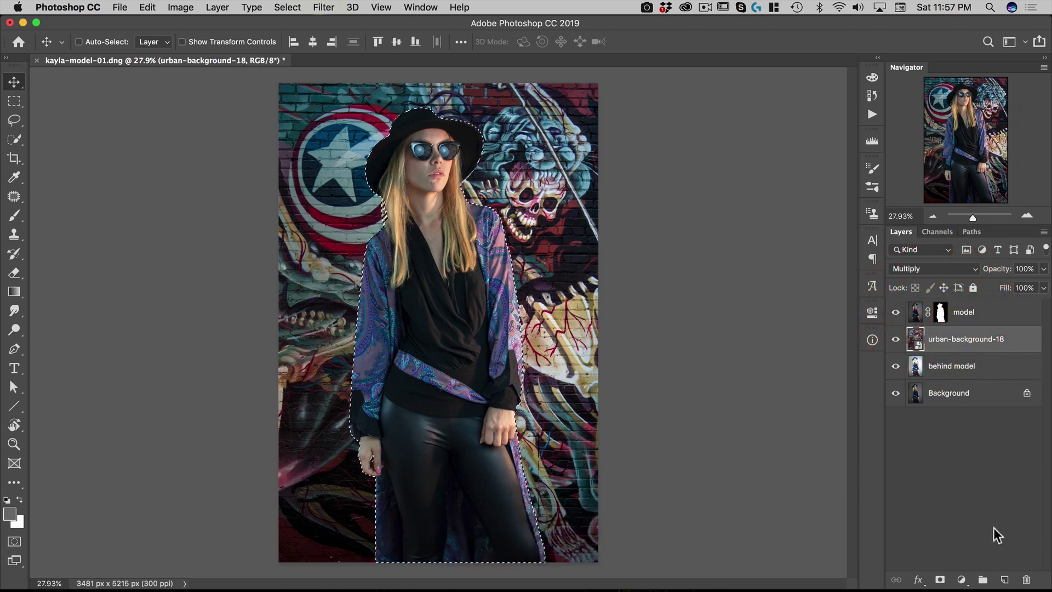
{"action": "left_click", "coordinate": [1004, 579]}
{"action": "double_click", "coordinate": [942, 339]}
{"action": "type", "text": "shadow"}
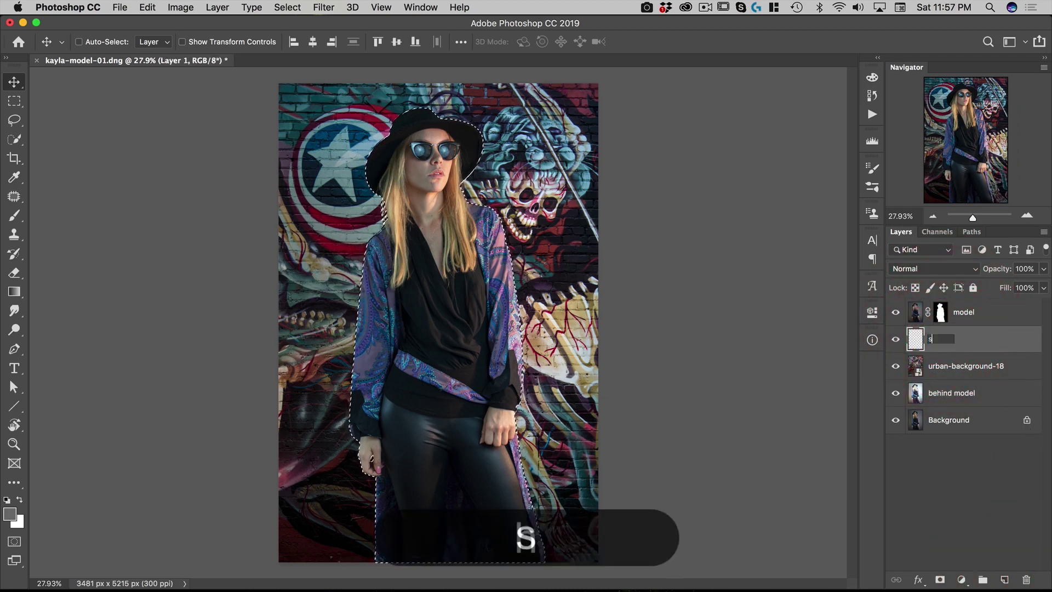
{"action": "key", "text": "Return"}
Fill the selection with black, deselect, and offset the silhouette to the left
{"action": "key", "text": "d"}
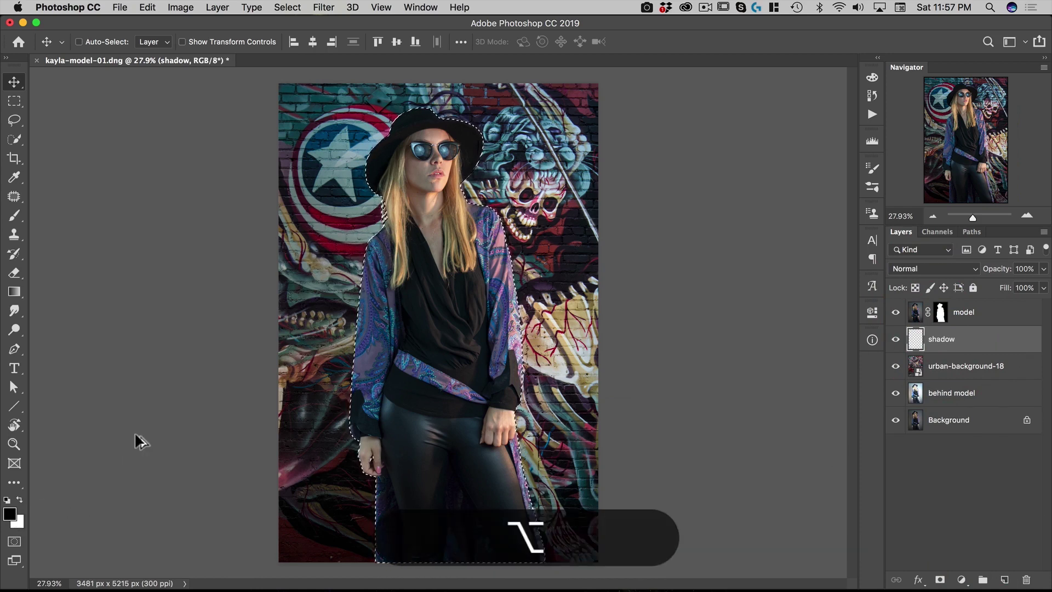
{"action": "key", "text": "alt+BackSpace"}
{"action": "key", "text": "super+d"}
{"action": "key", "text": "v"}
{"action": "key", "text": "v"}
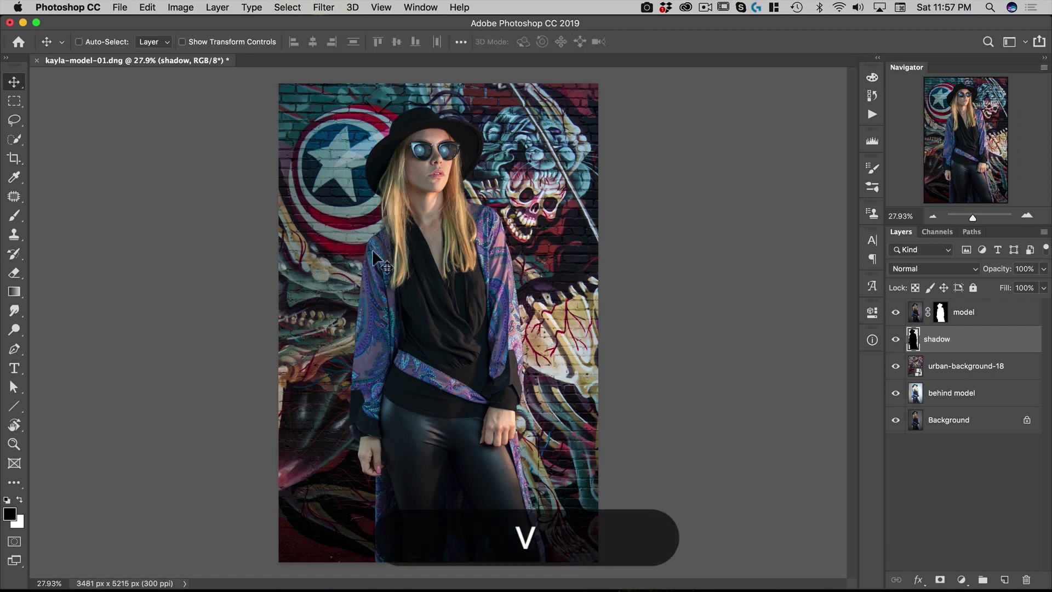
{"action": "left_click_drag", "start_coordinate": [415, 244], "coordinate": [354, 226]}
Start a Tilt-Shift blur on the shadow with the focus band vertical and centred on the model
{"action": "left_click", "coordinate": [322, 8]}
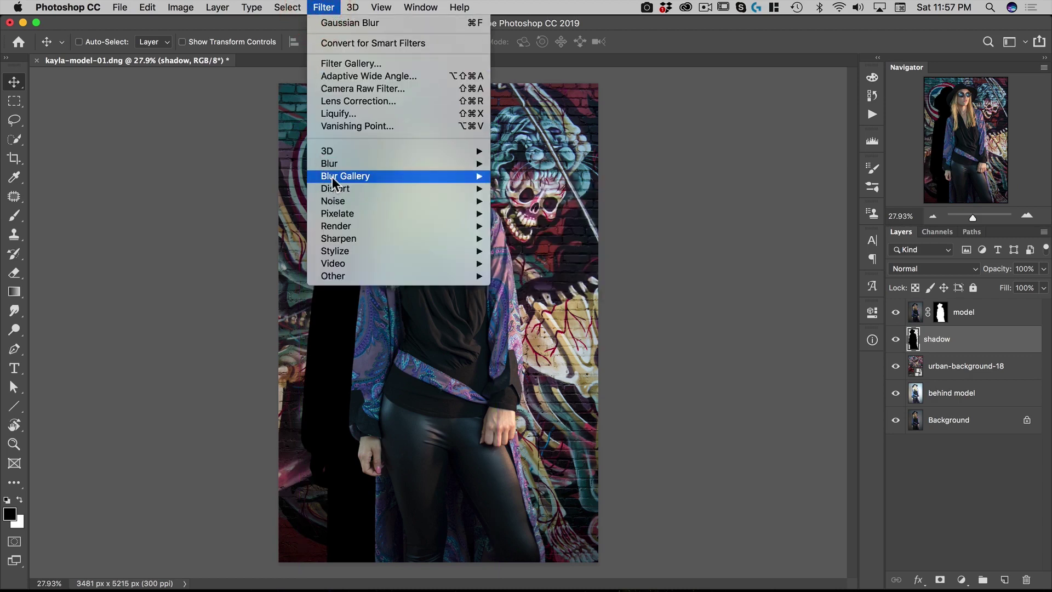
{"action": "mouse_move", "coordinate": [331, 176]}
{"action": "left_click", "coordinate": [543, 196]}
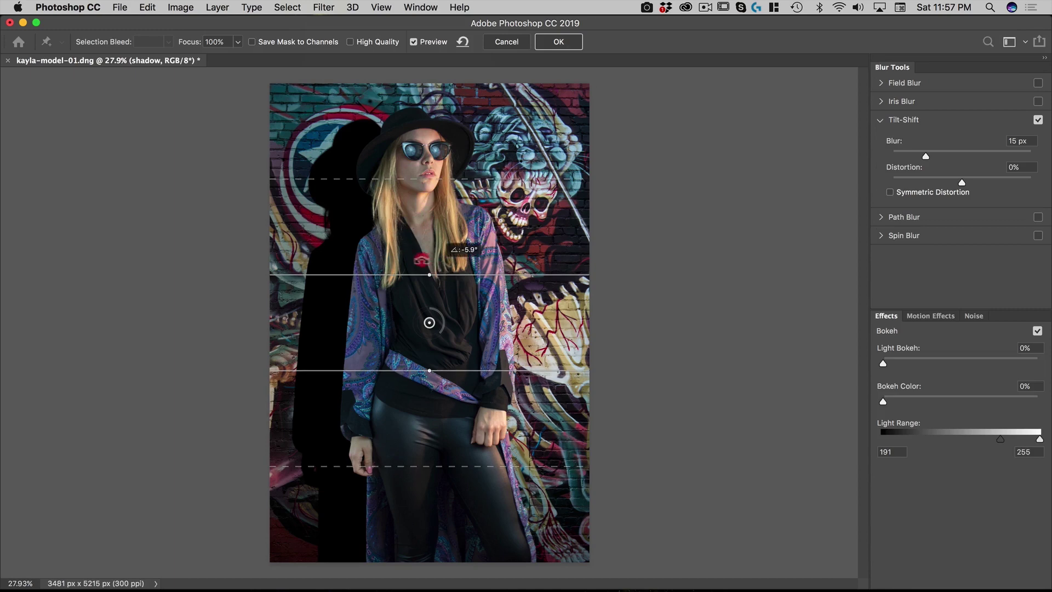
{"action": "left_click_drag", "start_coordinate": [429, 274], "coordinate": [354, 317]}
{"action": "key", "text": "shift"}
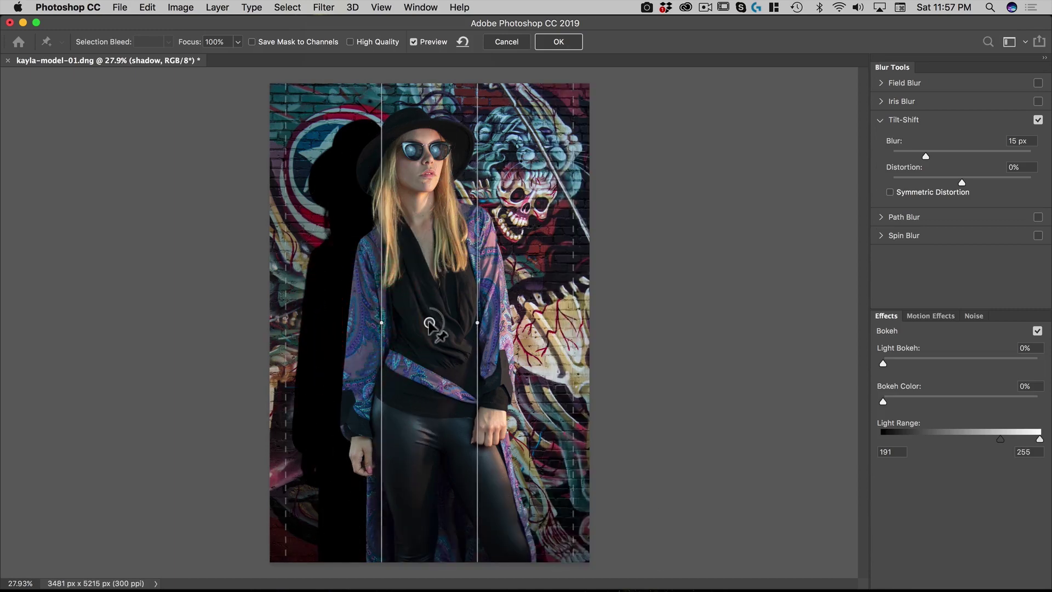
{"action": "left_click_drag", "start_coordinate": [429, 322], "coordinate": [433, 261]}
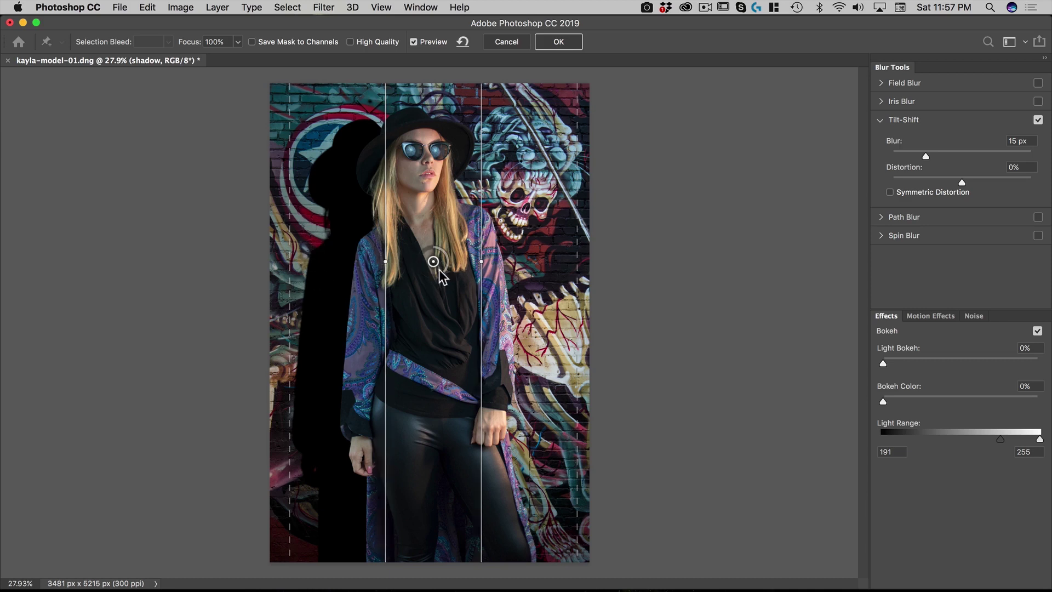
Adjust the tilt-shift fade edges, set the blur to 29 px, and apply it
{"action": "left_click_drag", "start_coordinate": [443, 268], "coordinate": [435, 275]}
{"action": "mouse_move", "coordinate": [289, 254]}
{"action": "left_mouse_down"}
{"action": "mouse_move", "coordinate": [329, 254]}
{"action": "mouse_move", "coordinate": [296, 256]}
{"action": "left_mouse_up"}
{"action": "left_click_drag", "start_coordinate": [432, 272], "coordinate": [430, 277]}
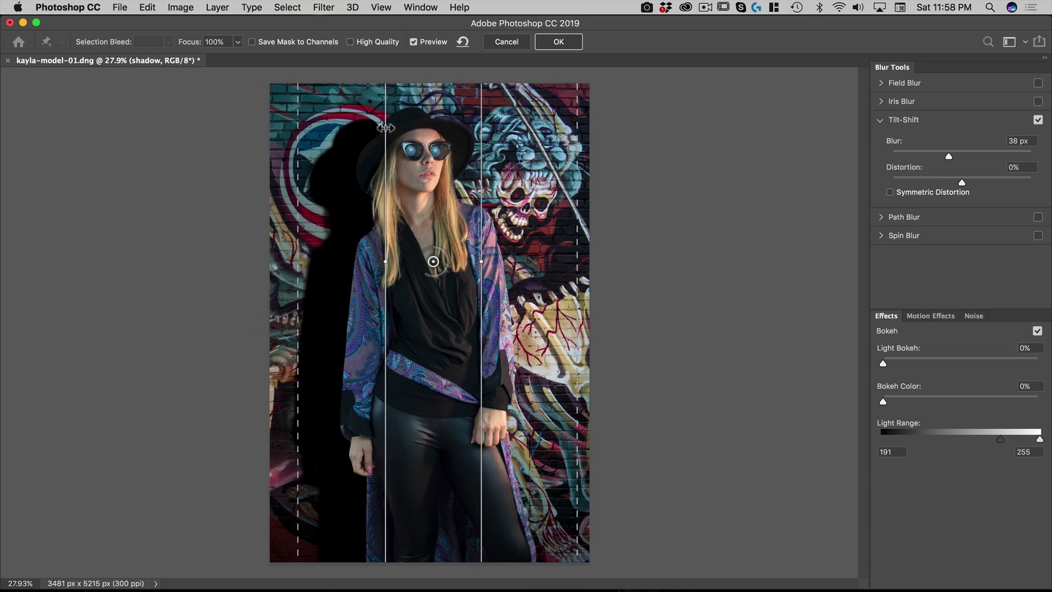
{"action": "left_click_drag", "start_coordinate": [385, 130], "coordinate": [405, 128]}
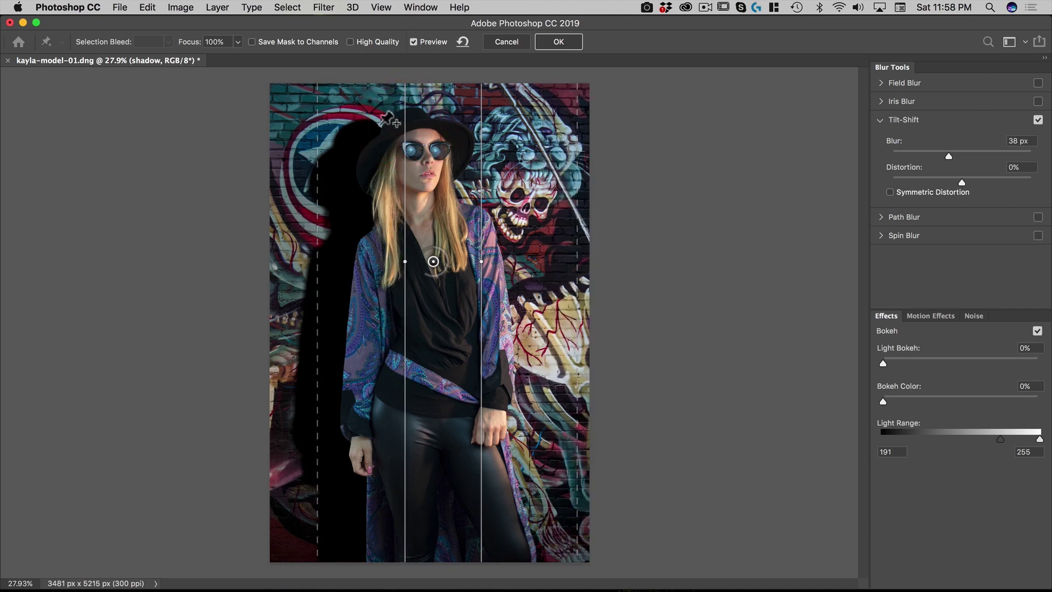
{"action": "left_click_drag", "start_coordinate": [313, 181], "coordinate": [276, 185]}
{"action": "left_click_drag", "start_coordinate": [427, 279], "coordinate": [434, 281]}
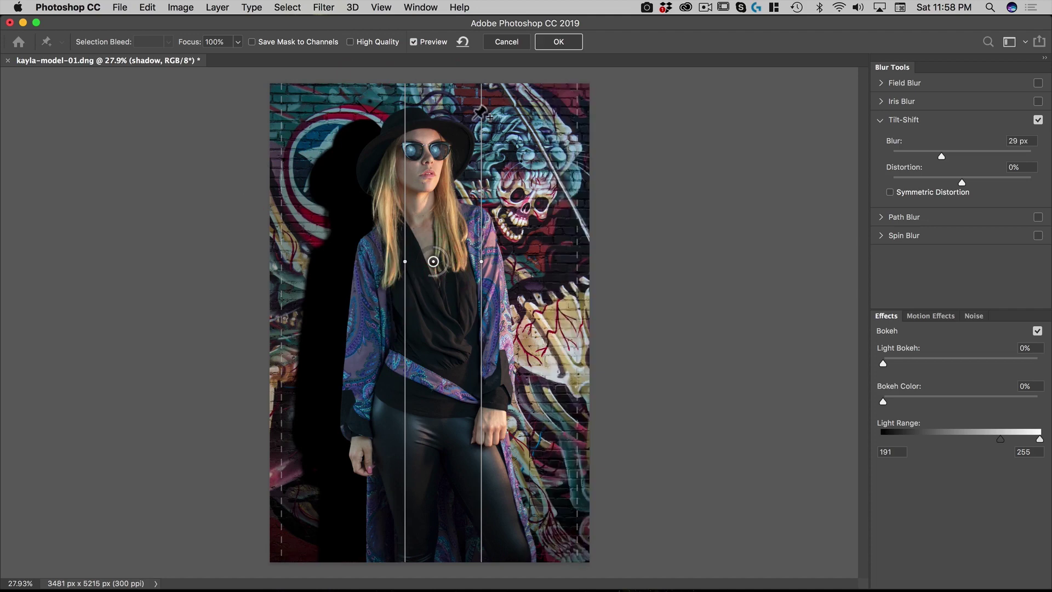
{"action": "left_click", "coordinate": [558, 43]}
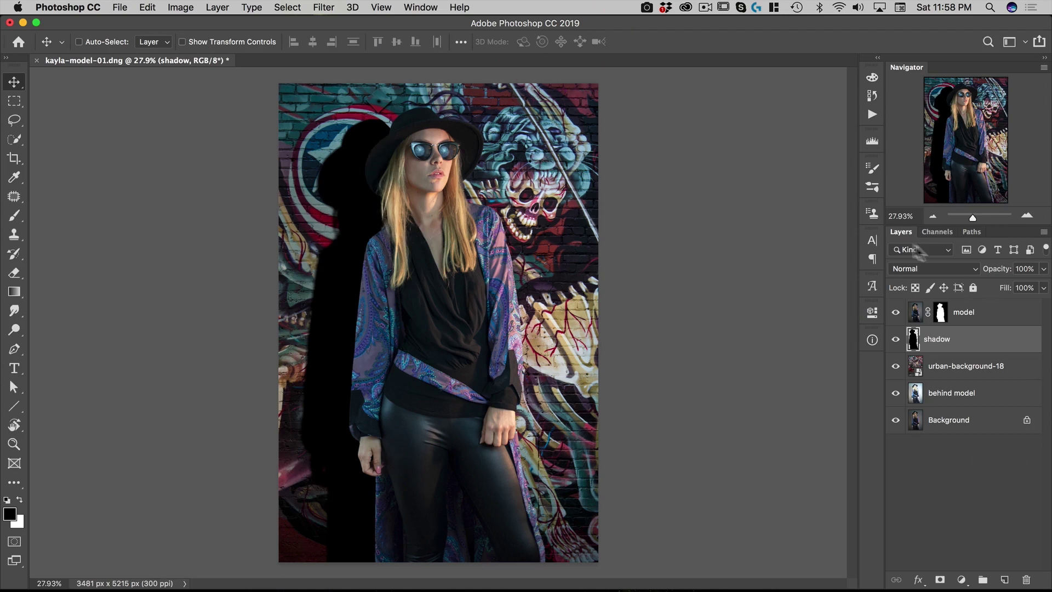
Set the shadow layer's blend mode to Multiply and its opacity to 56%
{"action": "left_click", "coordinate": [909, 267]}
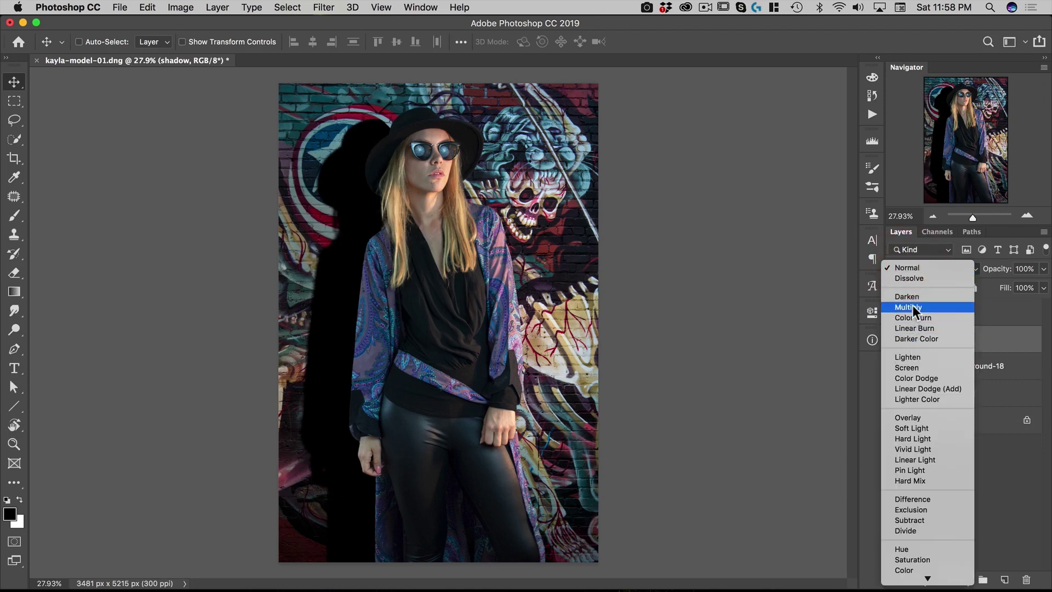
{"action": "left_click", "coordinate": [913, 306]}
{"action": "left_click_drag", "start_coordinate": [1002, 269], "coordinate": [968, 280]}
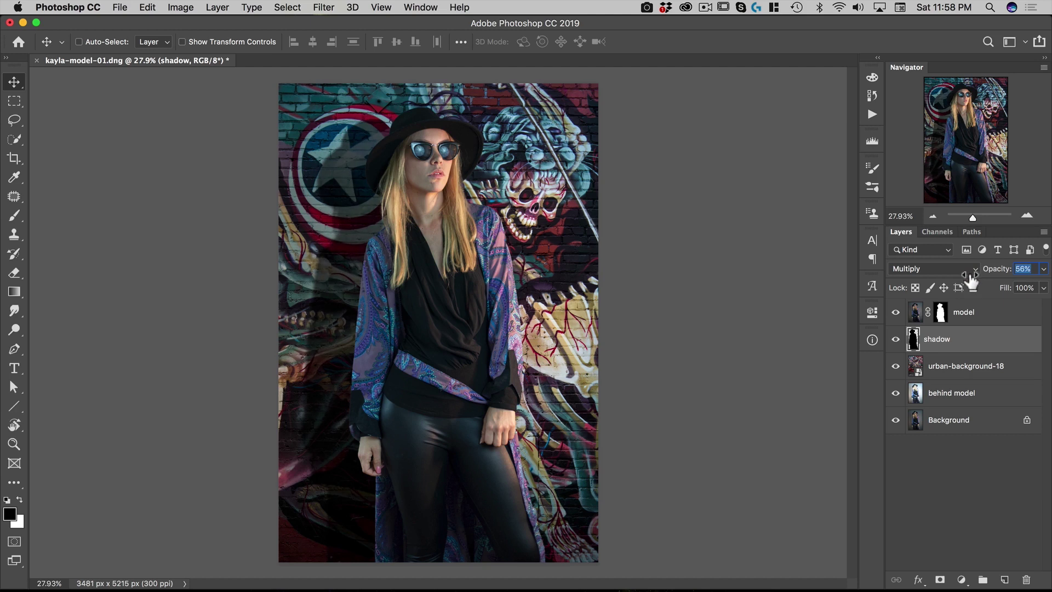
{"action": "left_click_drag", "start_coordinate": [970, 281], "coordinate": [968, 274]}
Add a Gradient Map adjustment layer above the model layer
{"action": "left_click", "coordinate": [980, 315]}
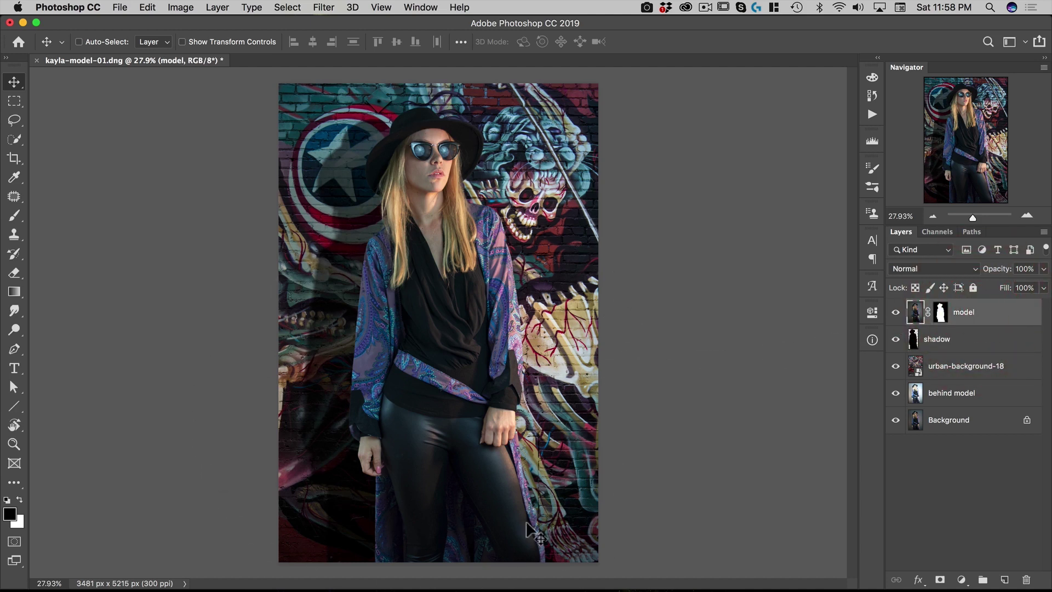
{"action": "left_click", "coordinate": [961, 579]}
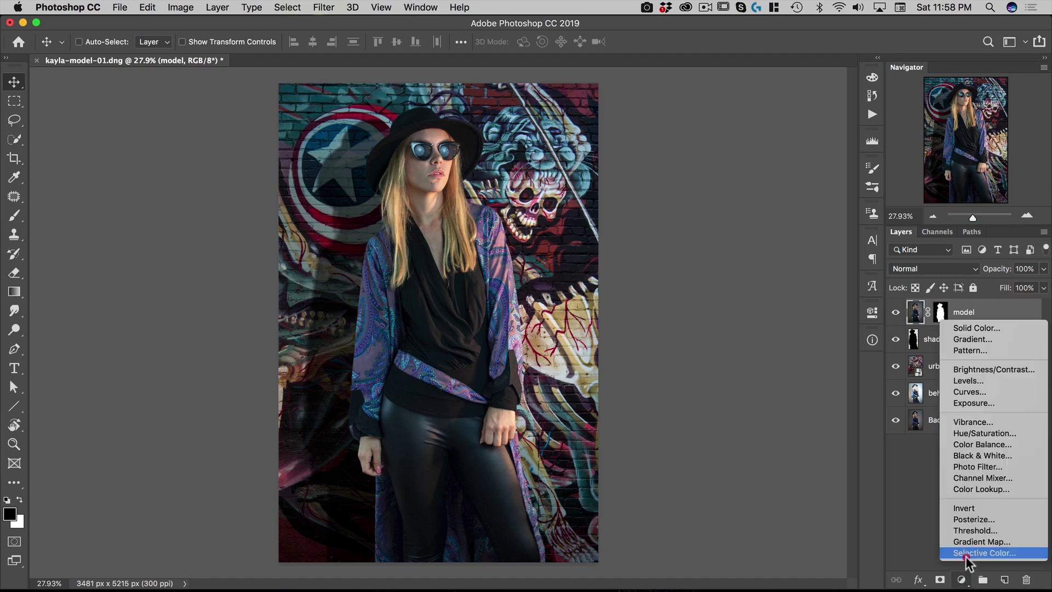
{"action": "left_click", "coordinate": [967, 537]}
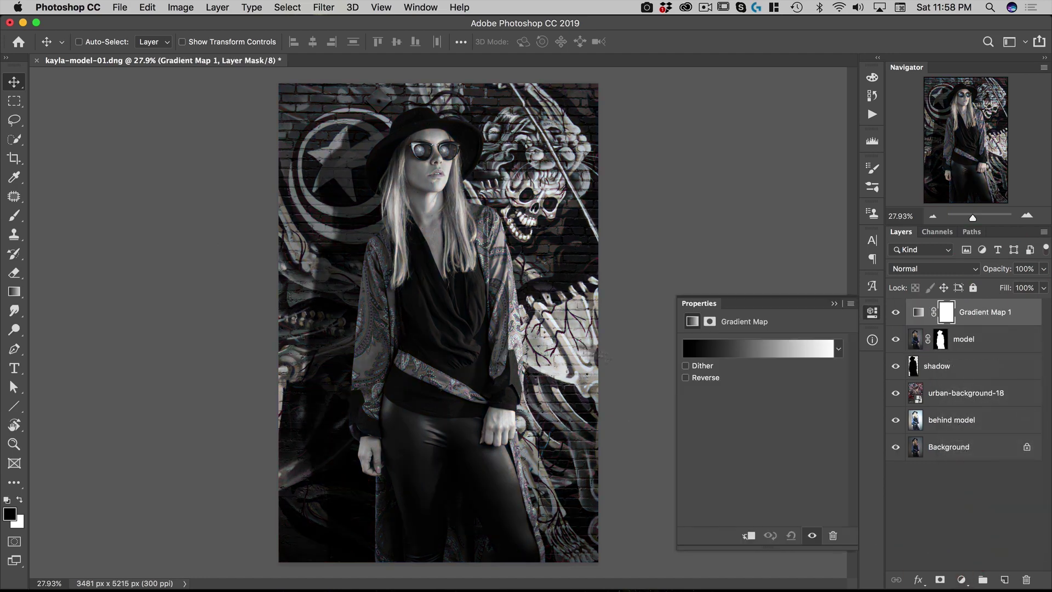
{"action": "left_click", "coordinate": [849, 304]}
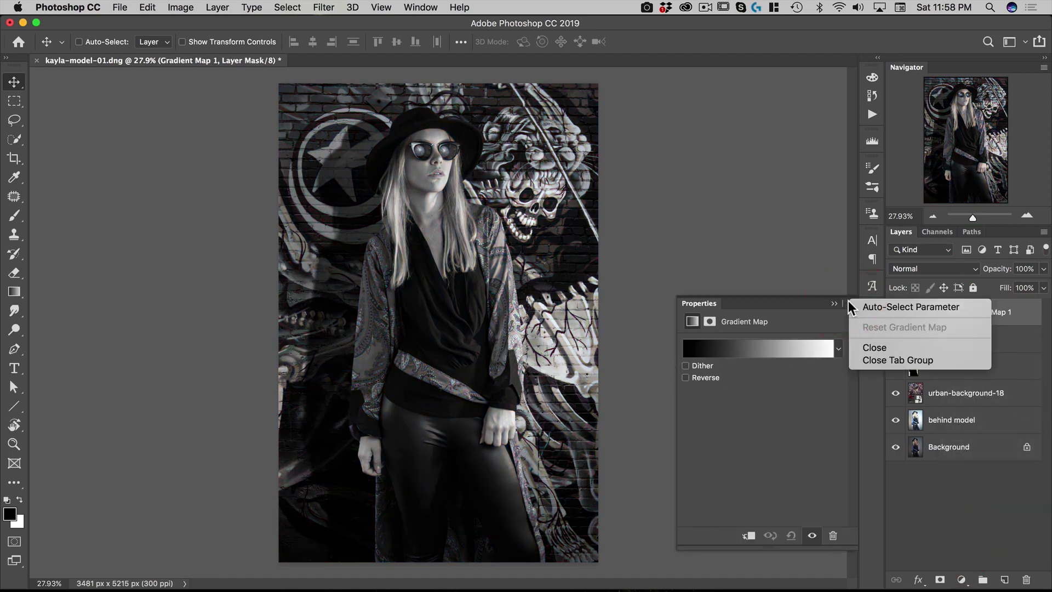
{"action": "left_click", "coordinate": [837, 348]}
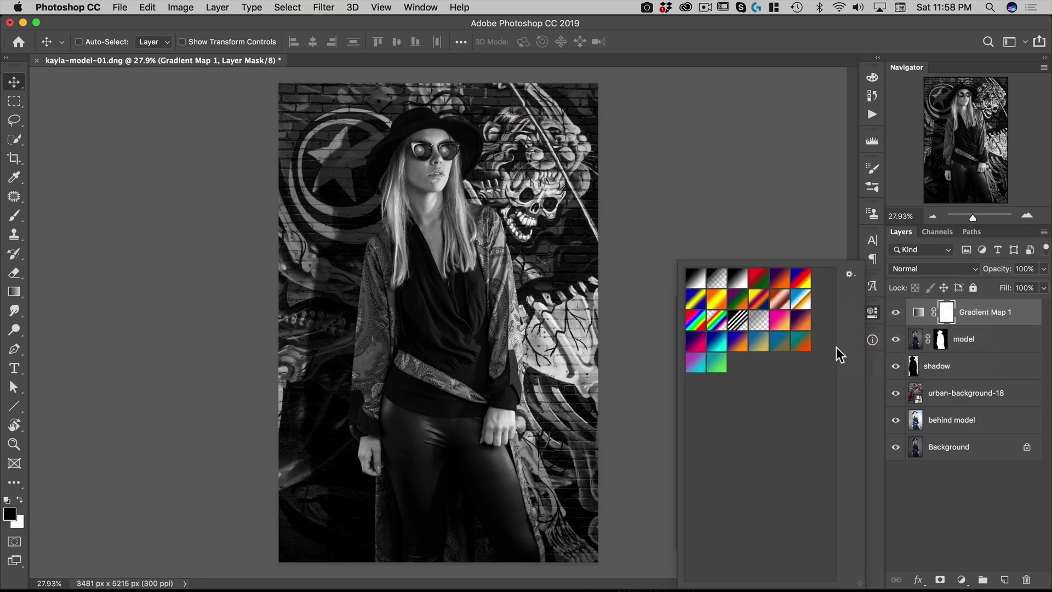
Reset the gradient presets to defaults, then load the nucly photoshop gradients file
{"action": "left_click", "coordinate": [848, 274]}
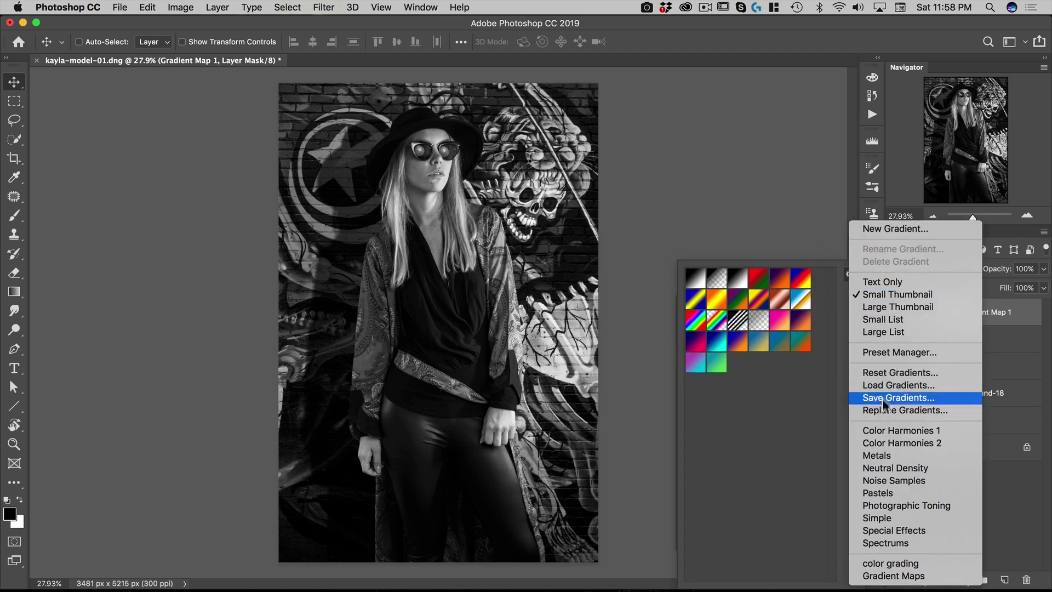
{"action": "left_click", "coordinate": [892, 372]}
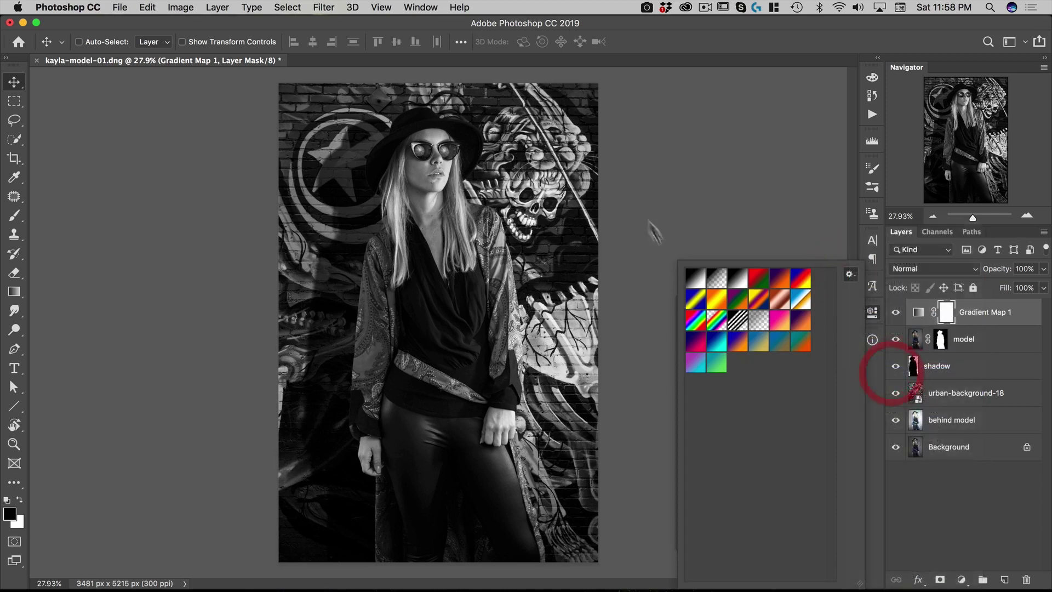
{"action": "left_click", "coordinate": [626, 213]}
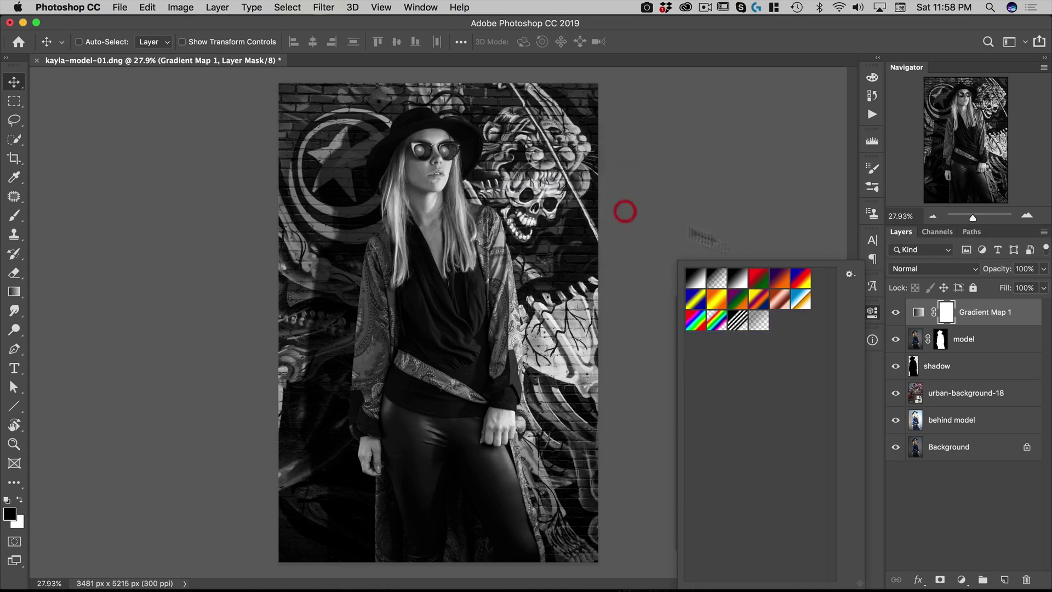
{"action": "left_click", "coordinate": [850, 274]}
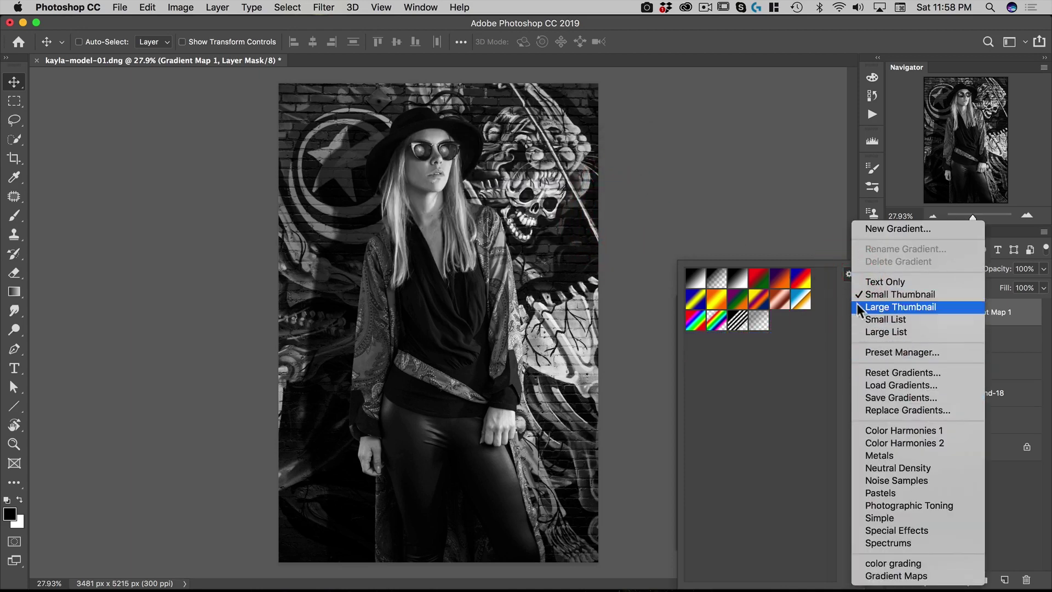
{"action": "left_click", "coordinate": [846, 282]}
{"action": "left_click", "coordinate": [849, 276]}
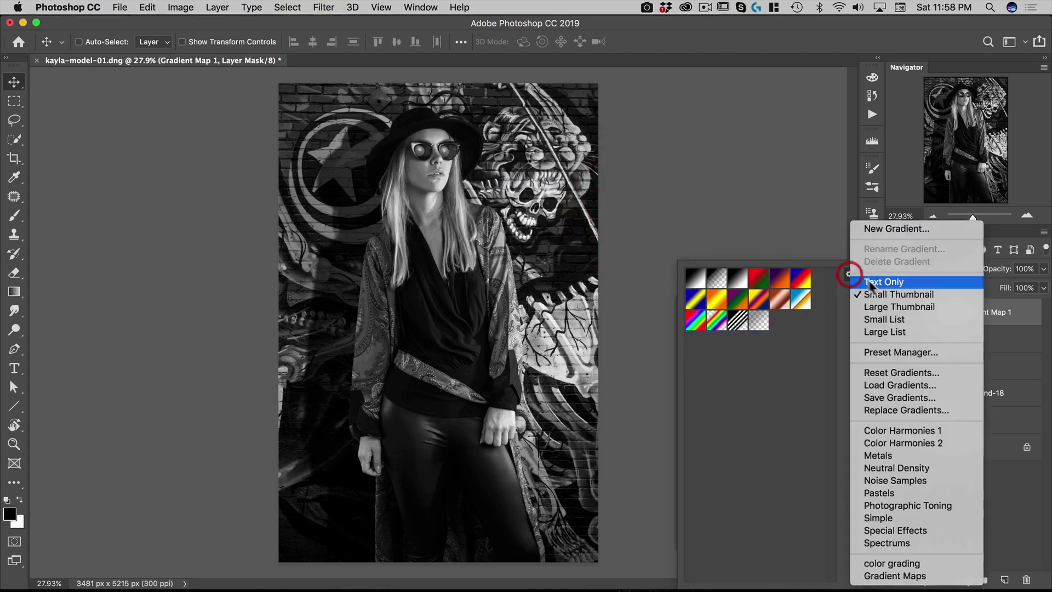
{"action": "left_click", "coordinate": [898, 384]}
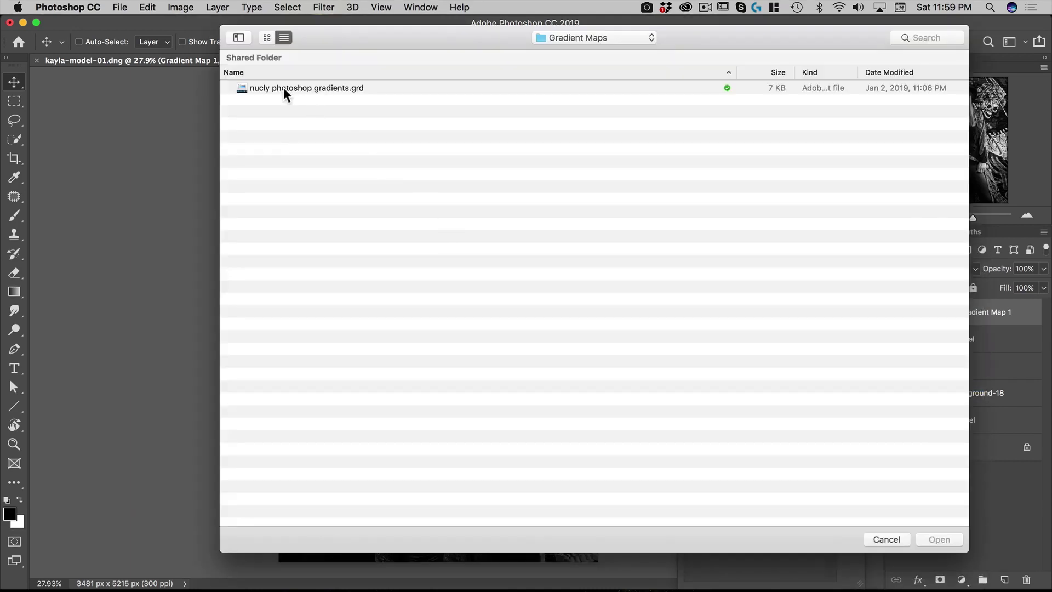
{"action": "double_click", "coordinate": [293, 92]}
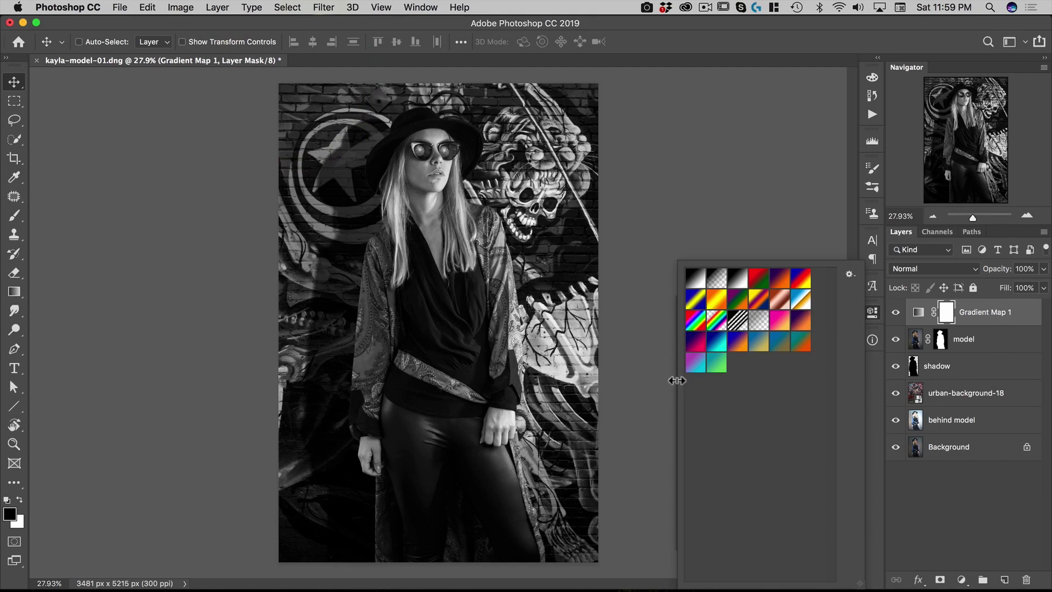
Blend the gradient map in Soft Light and settle on the gold-blue gradient preset
{"action": "left_click", "coordinate": [739, 342]}
{"action": "left_click", "coordinate": [914, 270]}
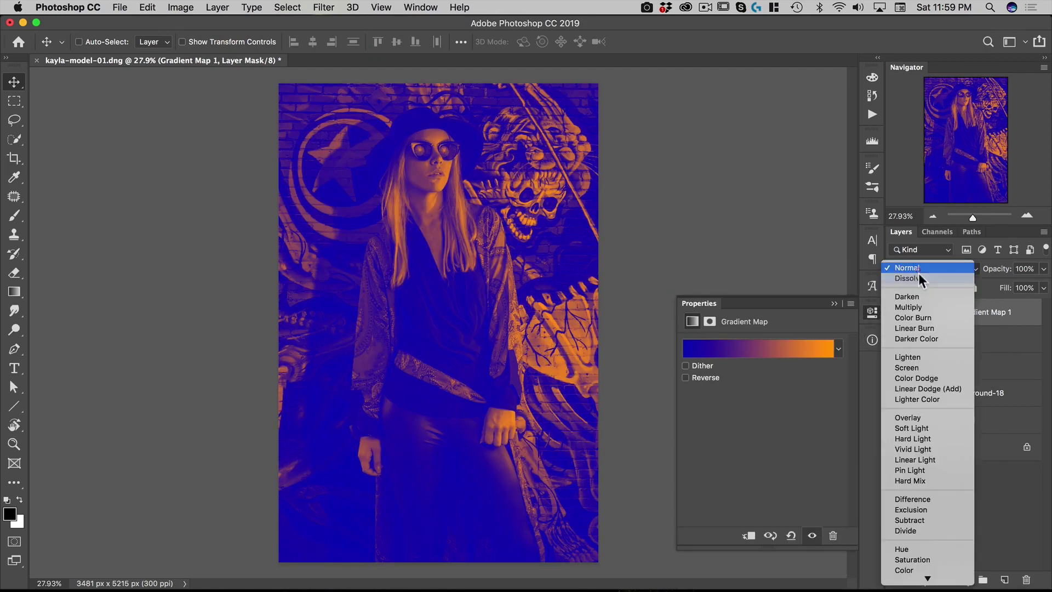
{"action": "left_click", "coordinate": [910, 428]}
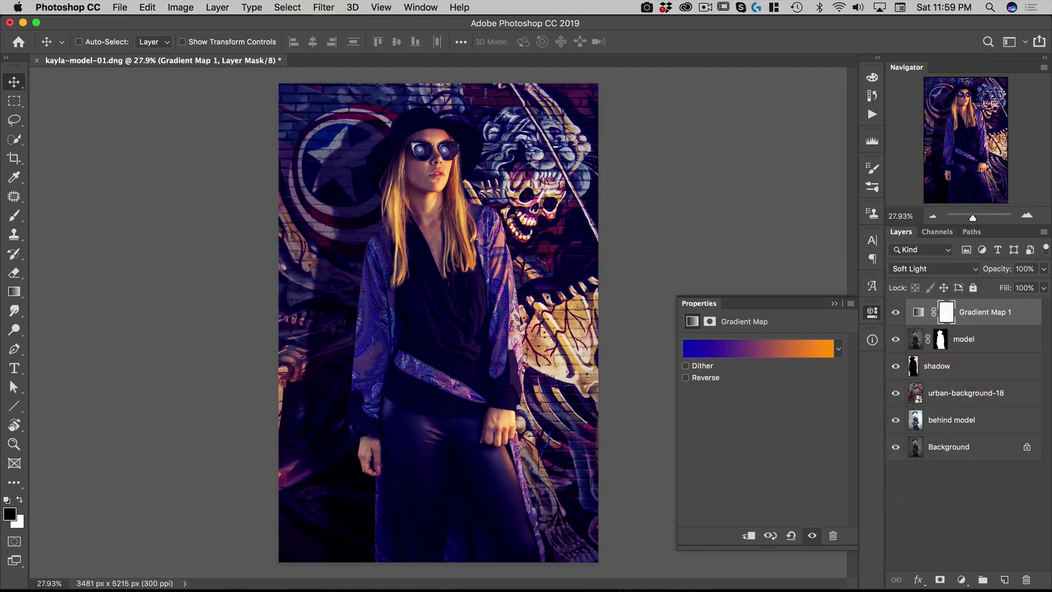
{"action": "left_click", "coordinate": [838, 348]}
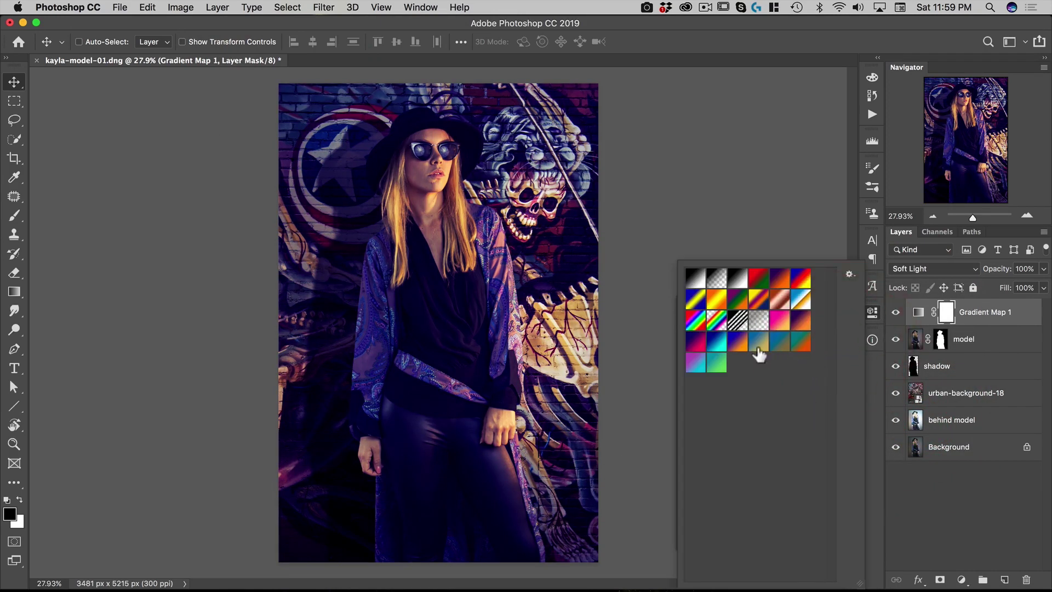
{"action": "left_click", "coordinate": [760, 349]}
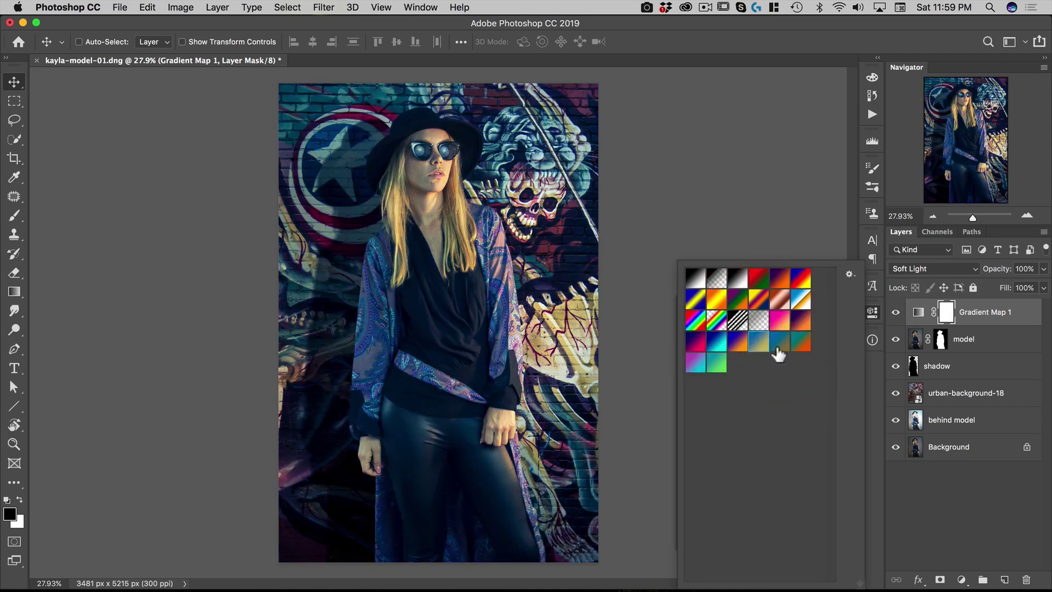
{"action": "left_click", "coordinate": [782, 349]}
{"action": "left_click", "coordinate": [760, 346]}
{"action": "left_click", "coordinate": [779, 345]}
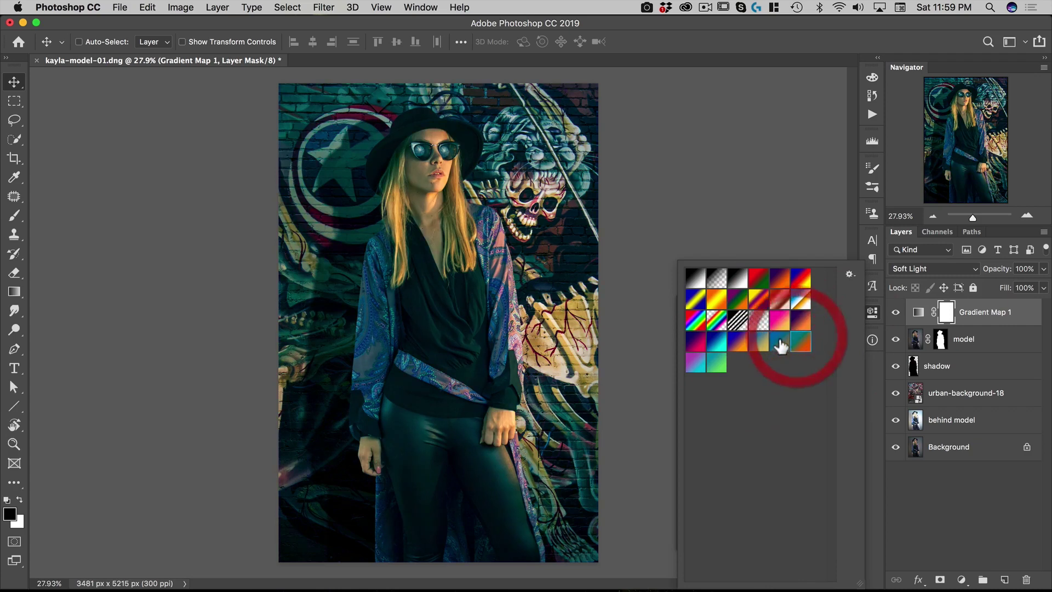
{"action": "left_click", "coordinate": [779, 345]}
{"action": "left_click", "coordinate": [780, 345]}
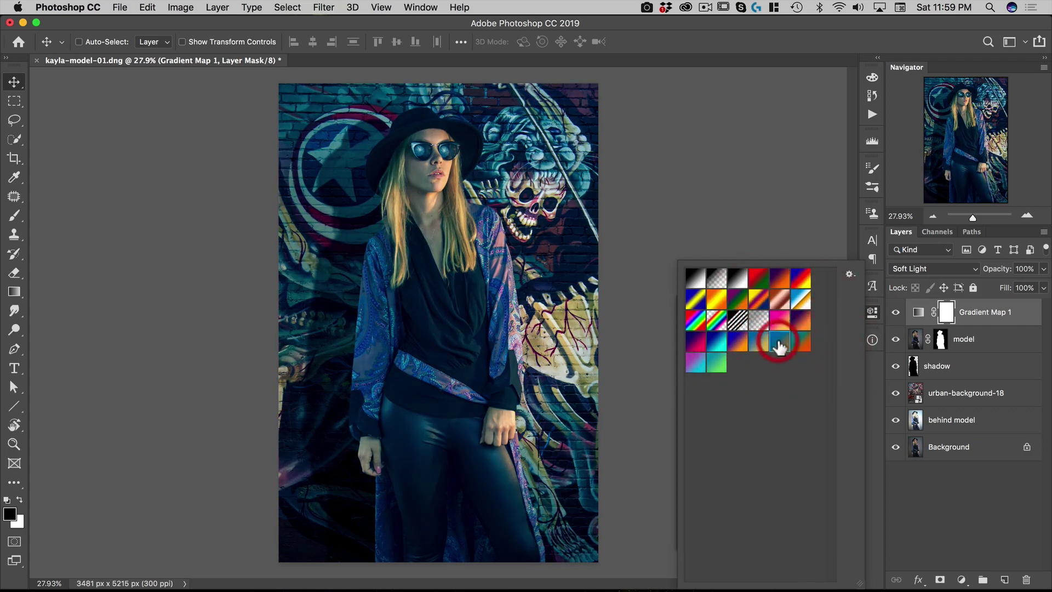
{"action": "left_click", "coordinate": [760, 347]}
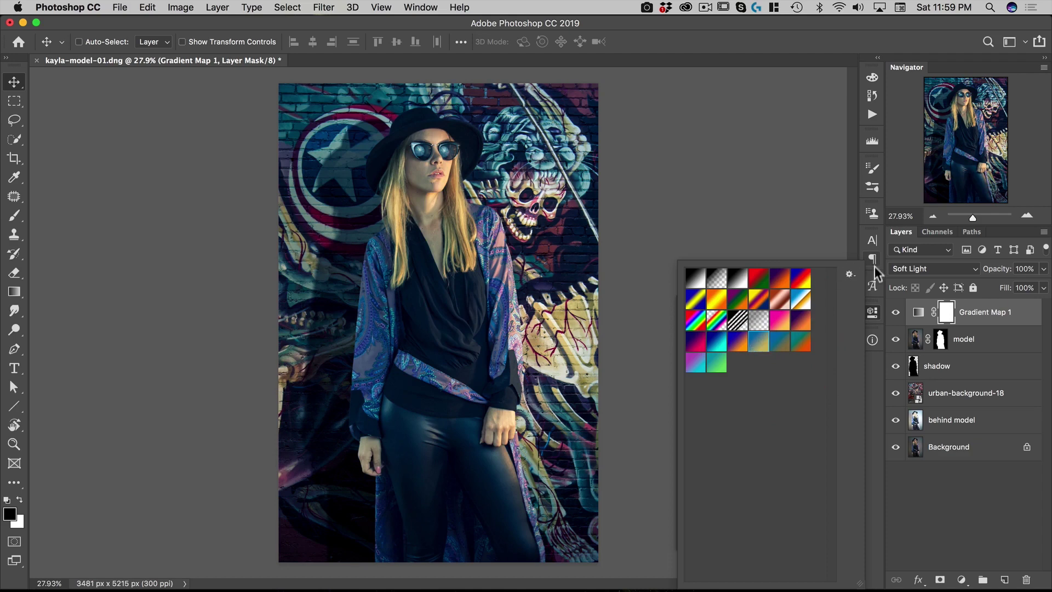
Rename the gradient map layer 'color grade'
{"action": "left_click", "coordinate": [872, 313]}
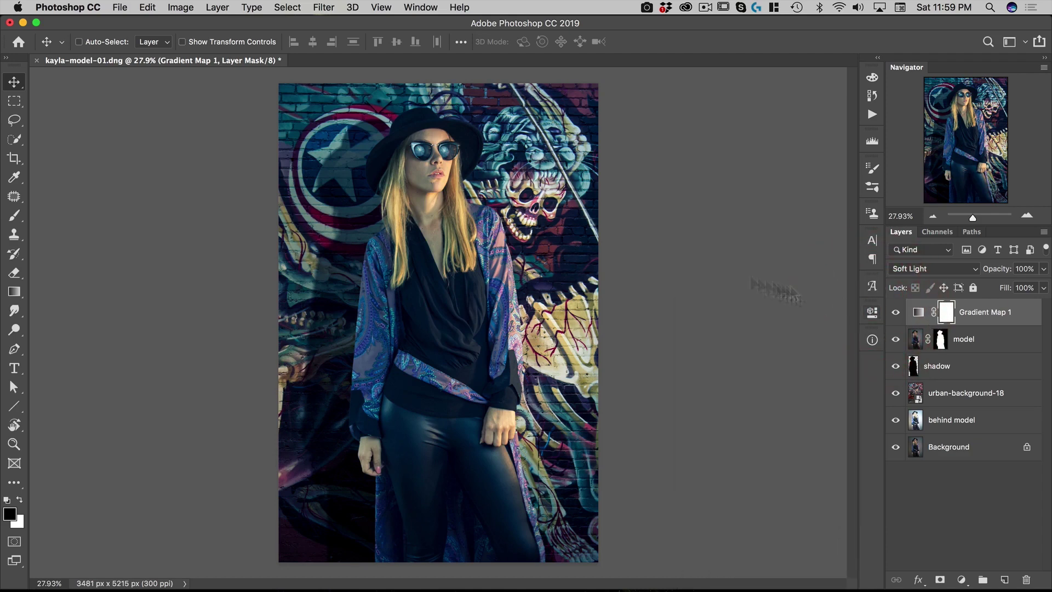
{"action": "double_click", "coordinate": [970, 313]}
{"action": "type", "text": "color grade"}
{"action": "key", "text": "Return"}
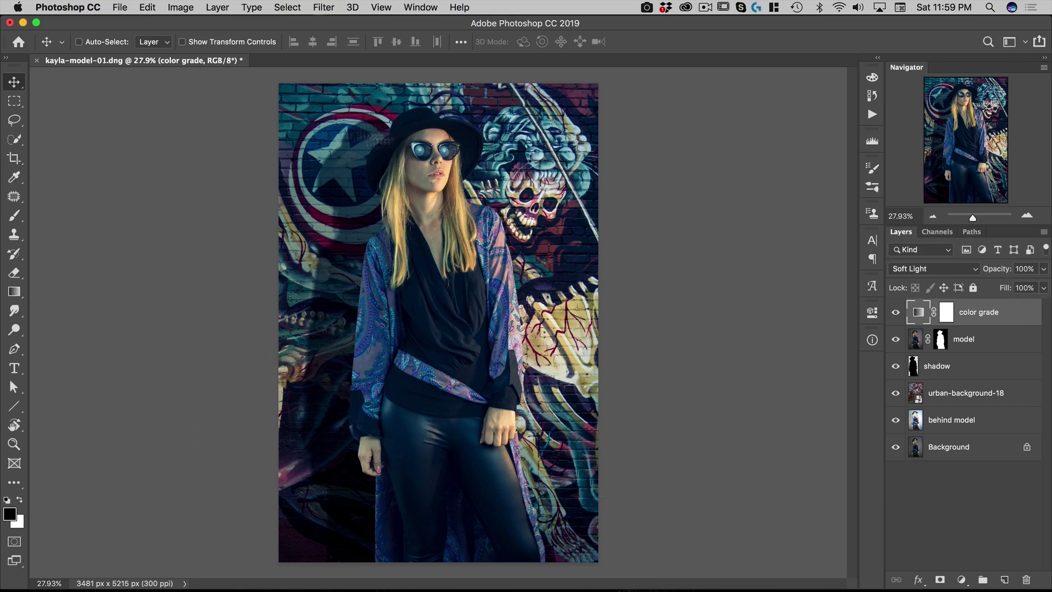
Place nucly_clouds_skies_16.jpg from the Photoshop Starter Kit's Clouds Skies folder as embedded
{"action": "left_click", "coordinate": [127, 7]}
{"action": "mouse_move", "coordinate": [121, 192]}
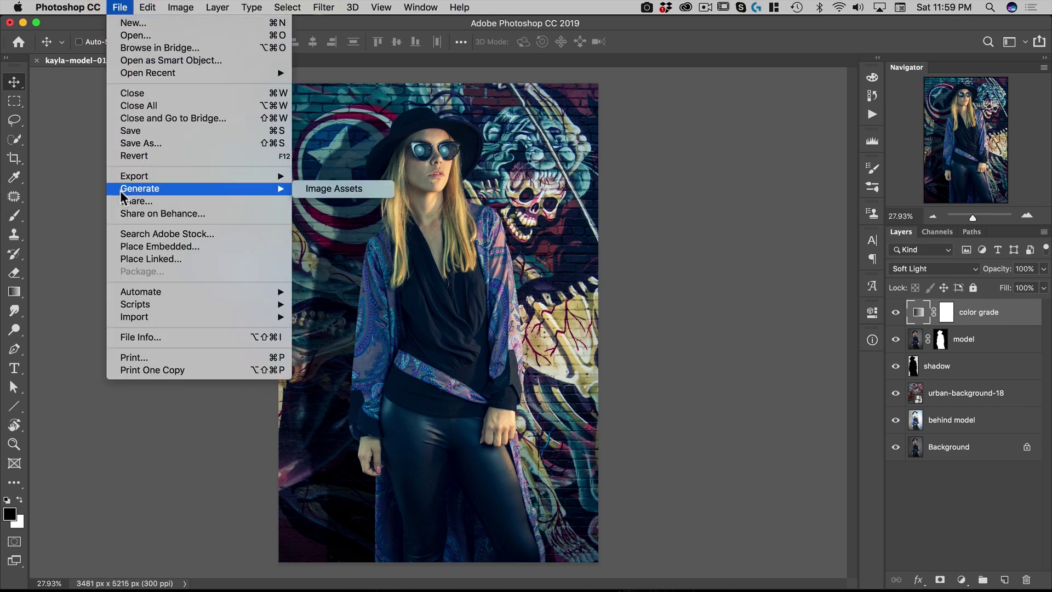
{"action": "left_click", "coordinate": [122, 246]}
{"action": "left_click", "coordinate": [575, 39]}
{"action": "left_click", "coordinate": [574, 51]}
{"action": "double_click", "coordinate": [268, 137]}
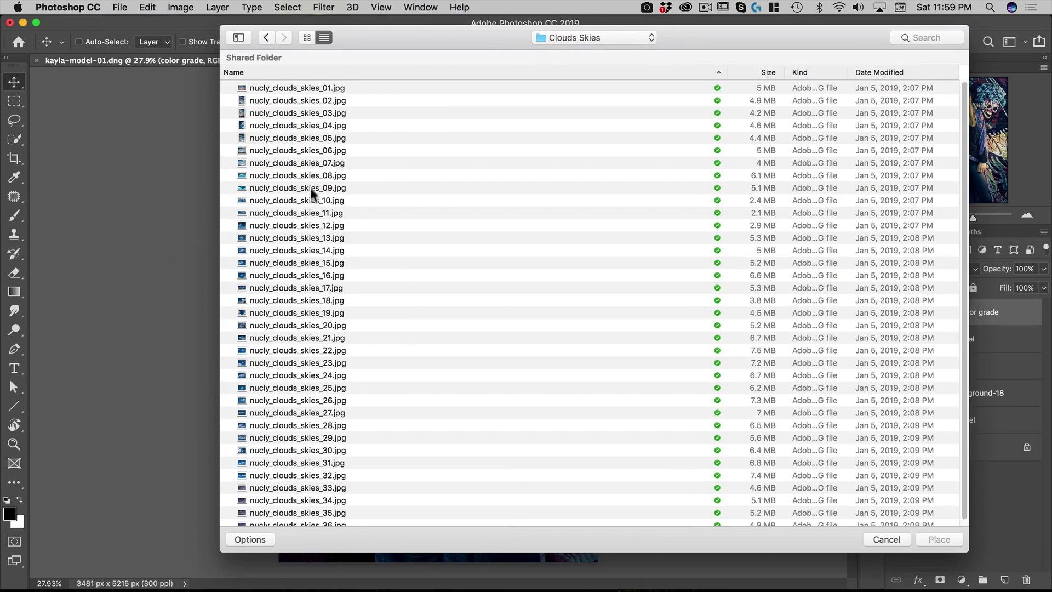
{"action": "left_click", "coordinate": [322, 274]}
{"action": "double_click", "coordinate": [322, 275]}
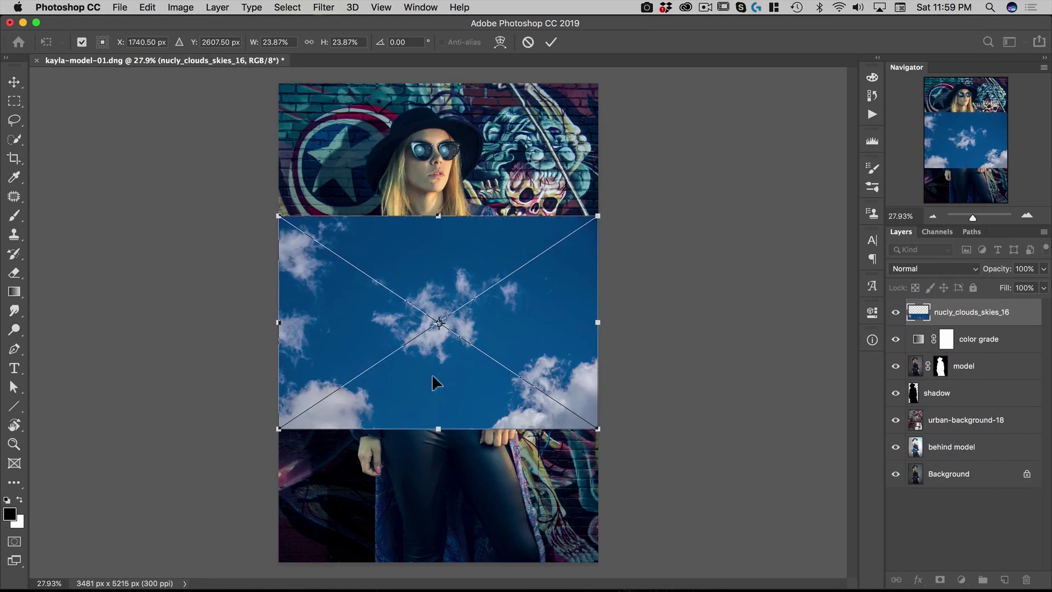
Enlarge the sky to about 92%, rotate it roughly 33° across the canvas, and commit
{"action": "left_click_drag", "start_coordinate": [606, 212], "coordinate": [882, 44]}
{"action": "left_click_drag", "start_coordinate": [498, 301], "coordinate": [443, 466]}
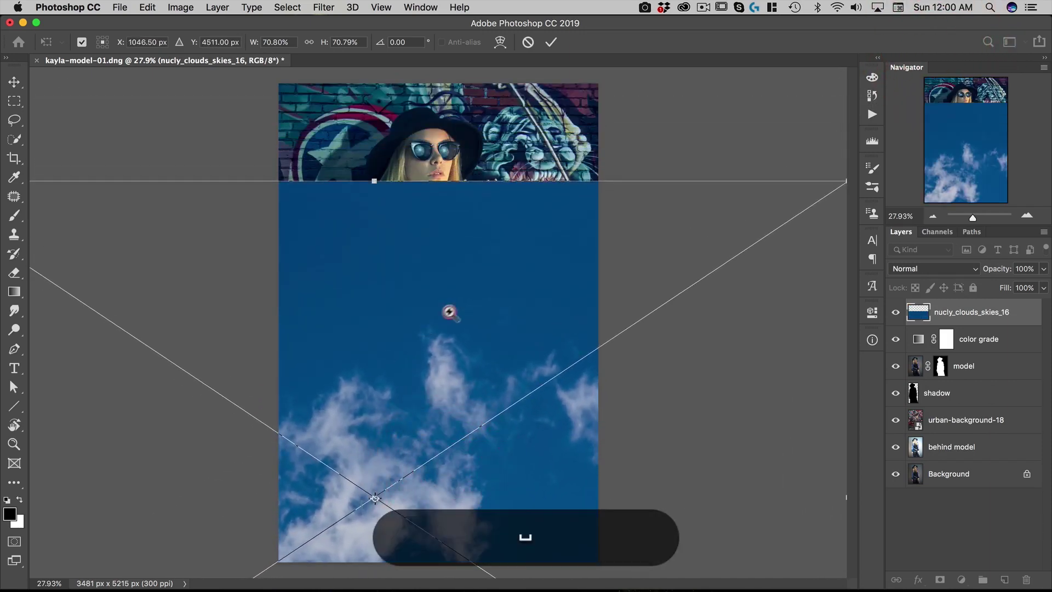
{"action": "scroll", "coordinate": [433, 321], "scroll_direction": "down", "scroll_amount": 2}
{"action": "left_click_drag", "start_coordinate": [727, 223], "coordinate": [828, 155]}
{"action": "left_click_drag", "start_coordinate": [528, 136], "coordinate": [425, 383]}
{"action": "left_click_drag", "start_coordinate": [633, 277], "coordinate": [639, 298]}
{"action": "left_click_drag", "start_coordinate": [263, 405], "coordinate": [285, 371]}
{"action": "double_click", "coordinate": [366, 353]}
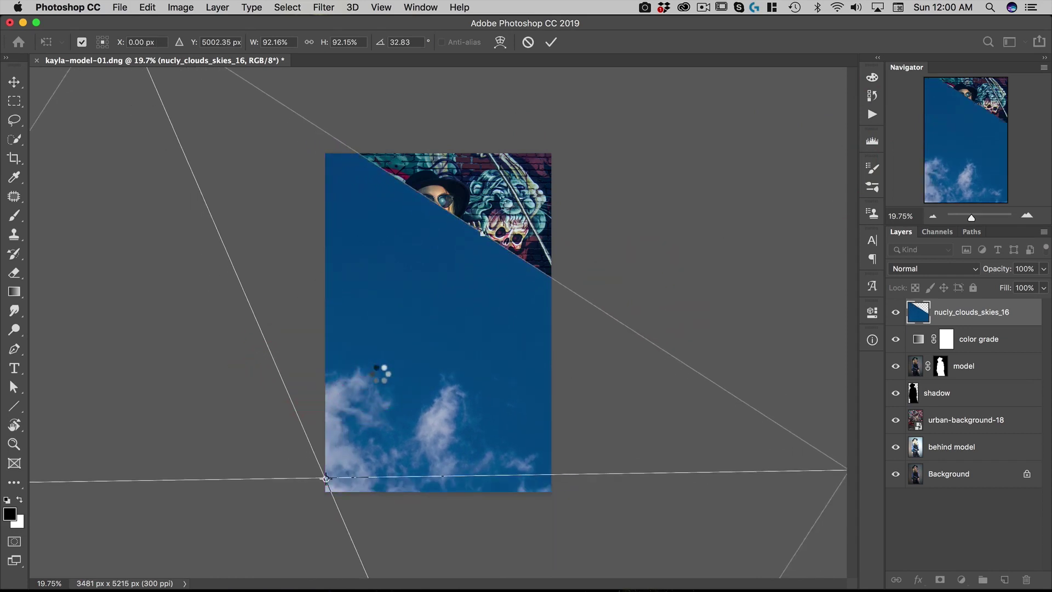
Convert the sky to black and white with Cyans at 36 and Blues at -71
{"action": "left_click", "coordinate": [195, 9]}
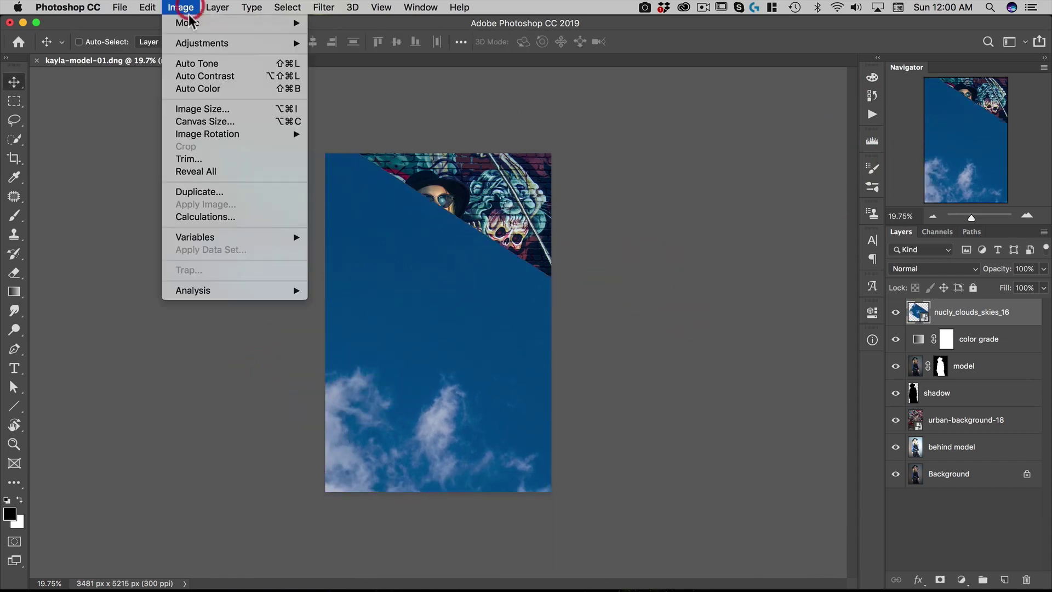
{"action": "mouse_move", "coordinate": [197, 43]}
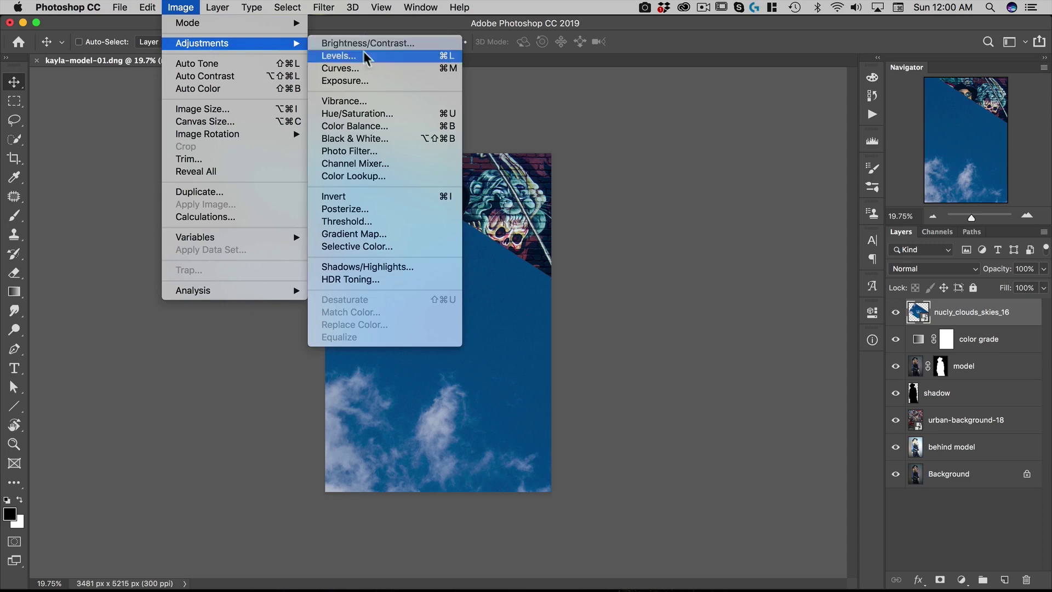
{"action": "left_click", "coordinate": [356, 138]}
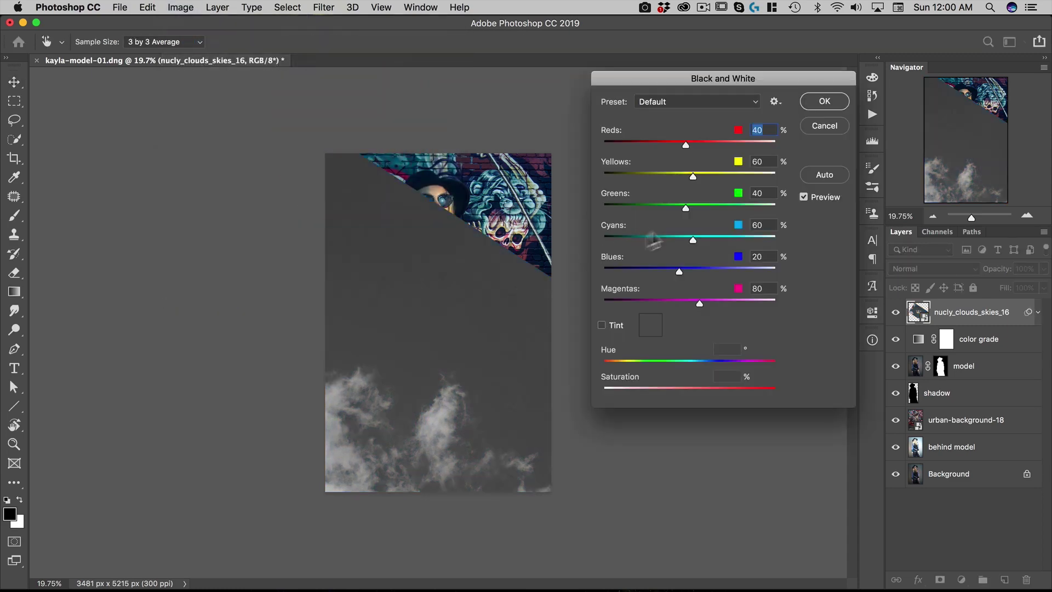
{"action": "left_click", "coordinate": [661, 271]}
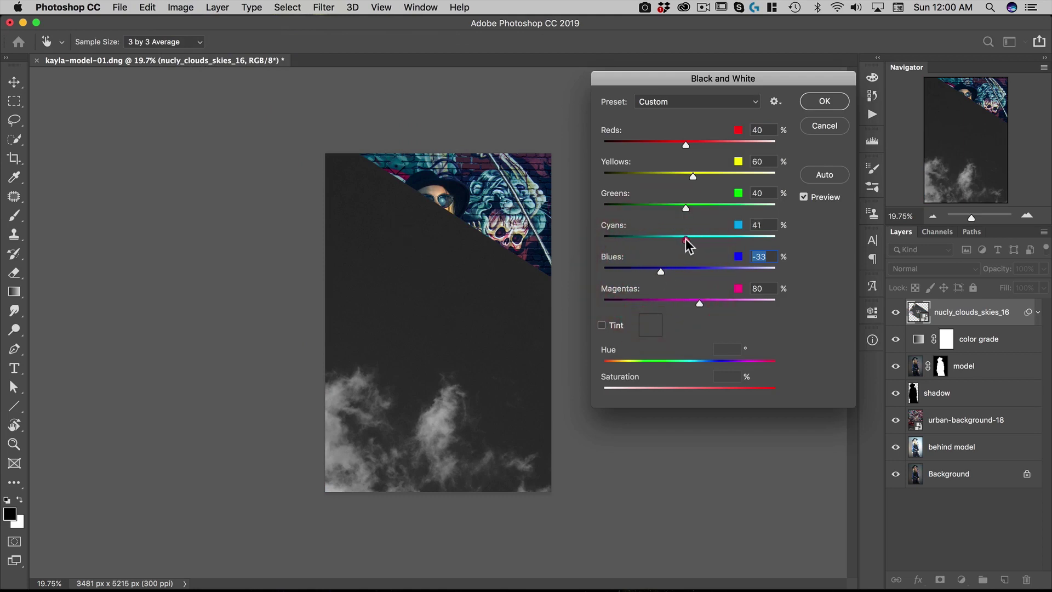
{"action": "left_click_drag", "start_coordinate": [685, 239], "coordinate": [682, 239]}
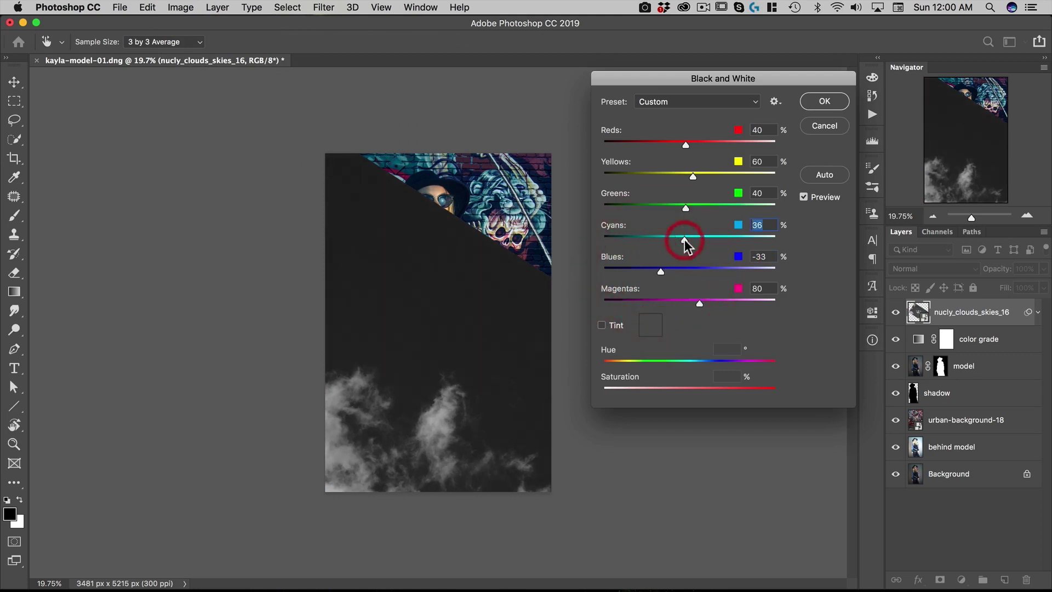
{"action": "left_click", "coordinate": [651, 271]}
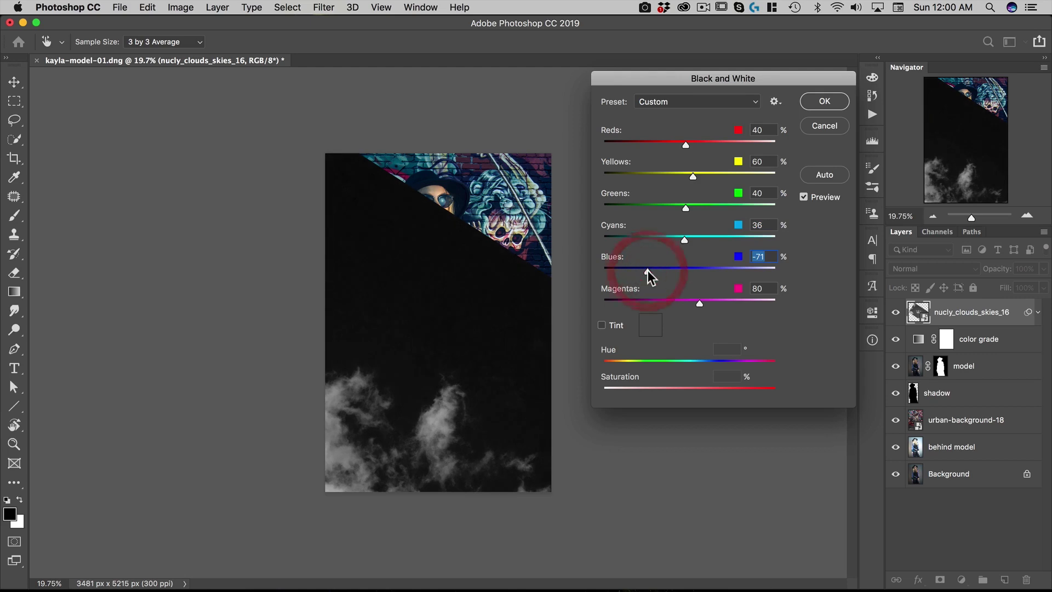
{"action": "key", "text": "space"}
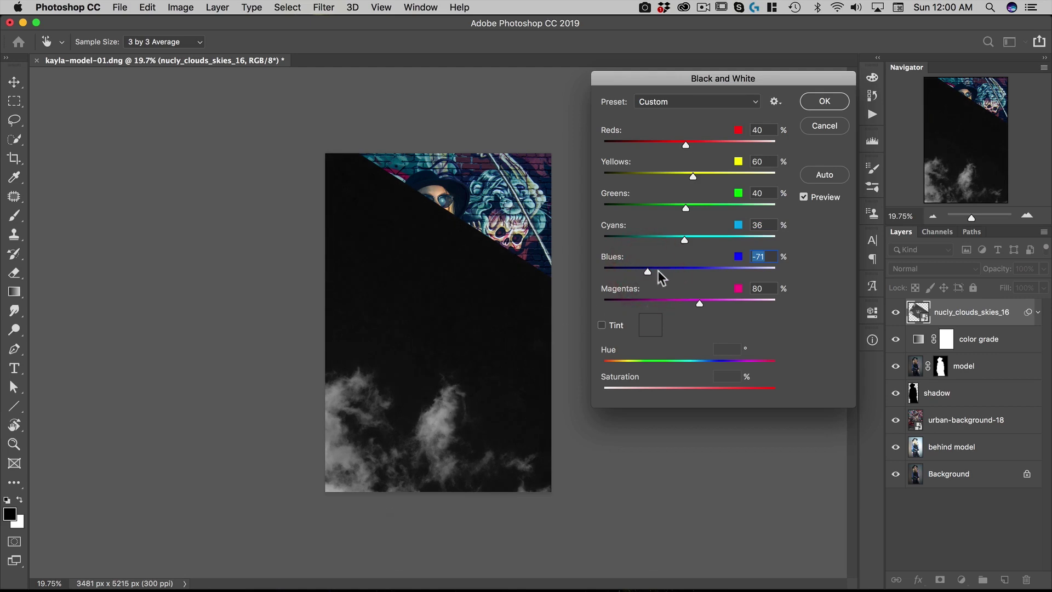
{"action": "left_click_drag", "start_coordinate": [641, 271], "coordinate": [648, 273]}
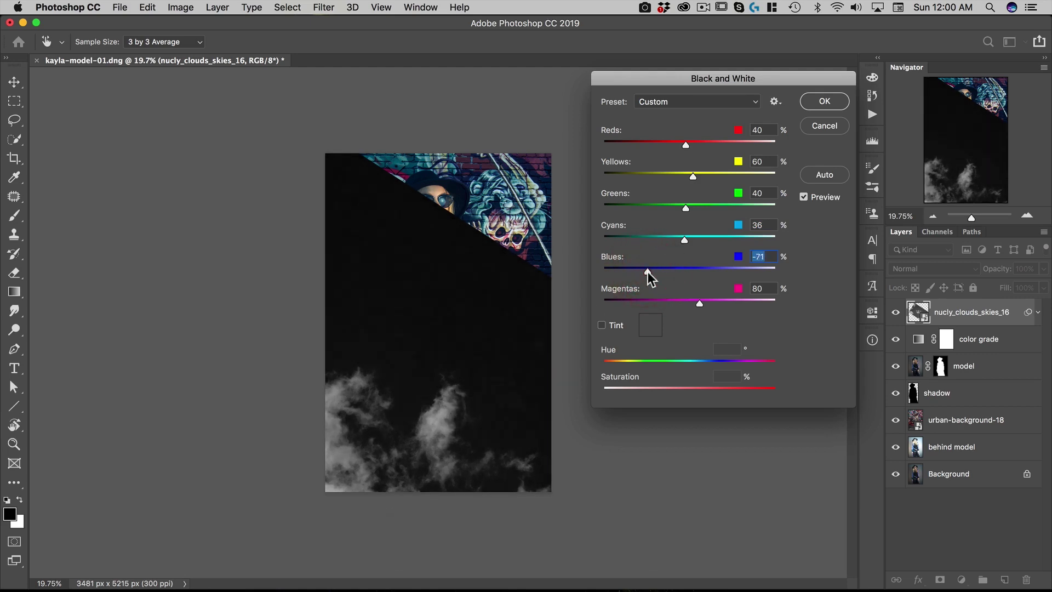
{"action": "left_click", "coordinate": [826, 104]}
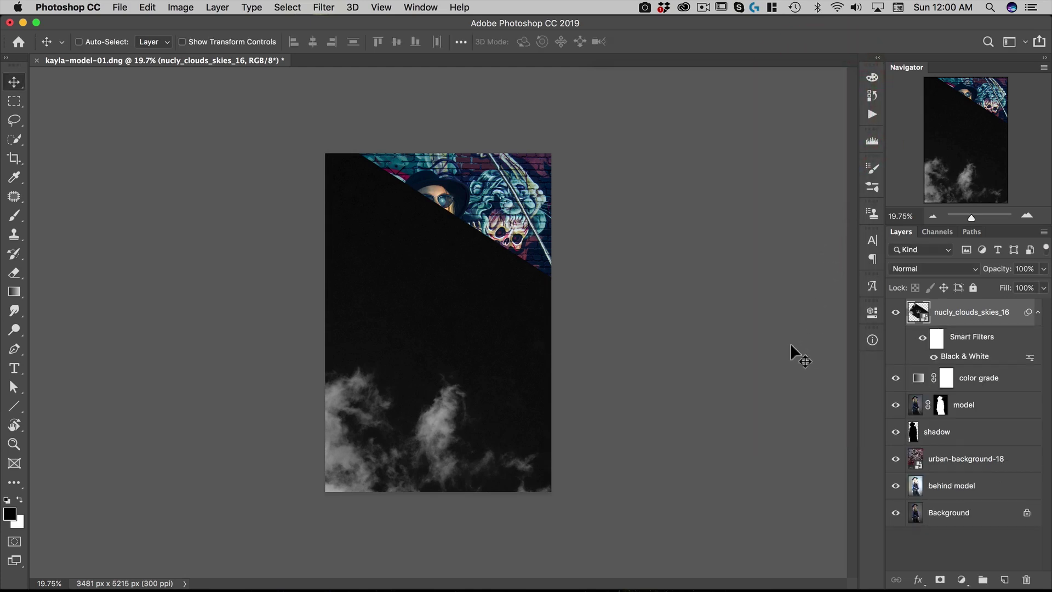
Rasterize the clouds layer
{"action": "right_click", "coordinate": [995, 317]}
{"action": "left_click", "coordinate": [884, 242]}
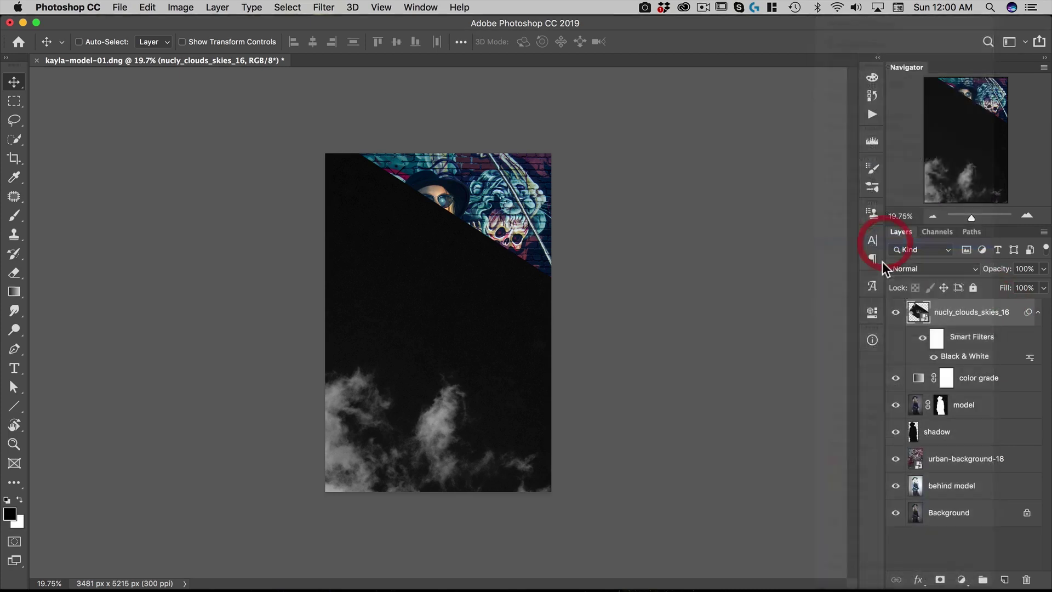
{"action": "left_click", "coordinate": [961, 579]}
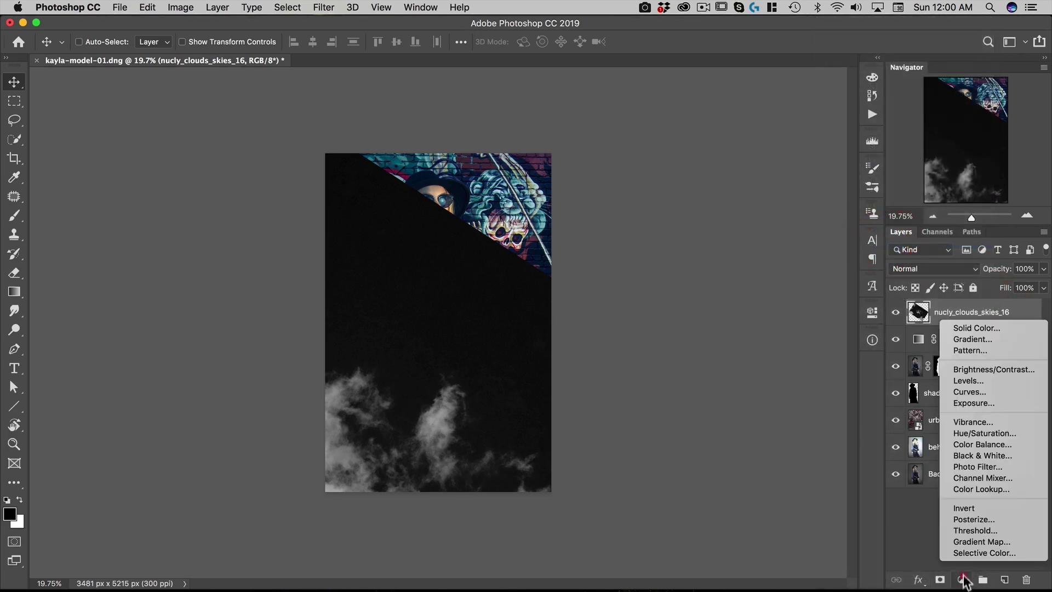
Add a Curves adjustment clipped to the clouds and move its black point right
{"action": "left_click", "coordinate": [978, 391]}
{"action": "left_click", "coordinate": [917, 325], "text": "alt"}
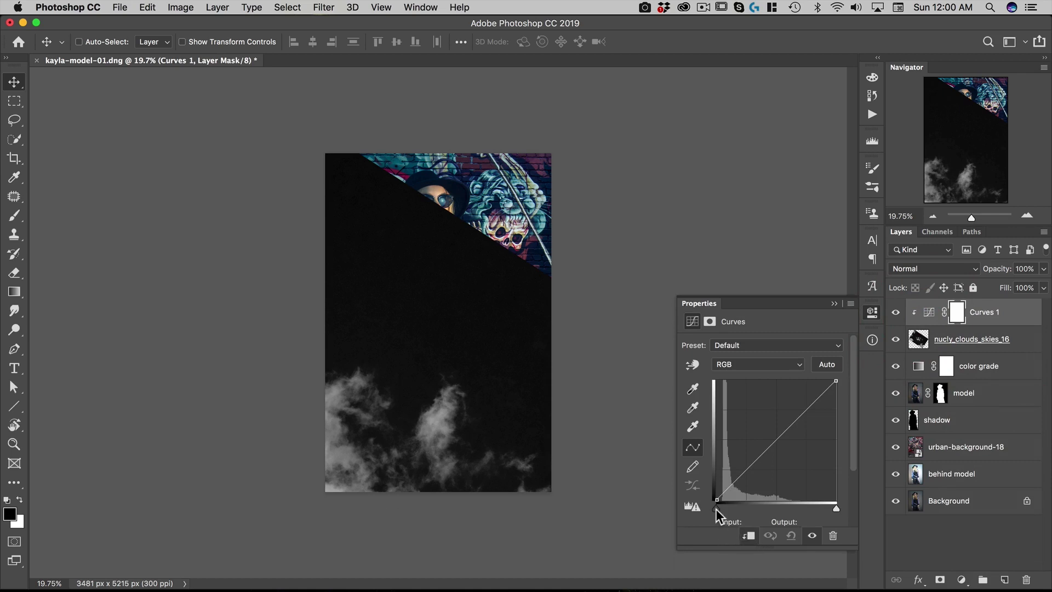
{"action": "left_click_drag", "start_coordinate": [715, 508], "coordinate": [721, 509]}
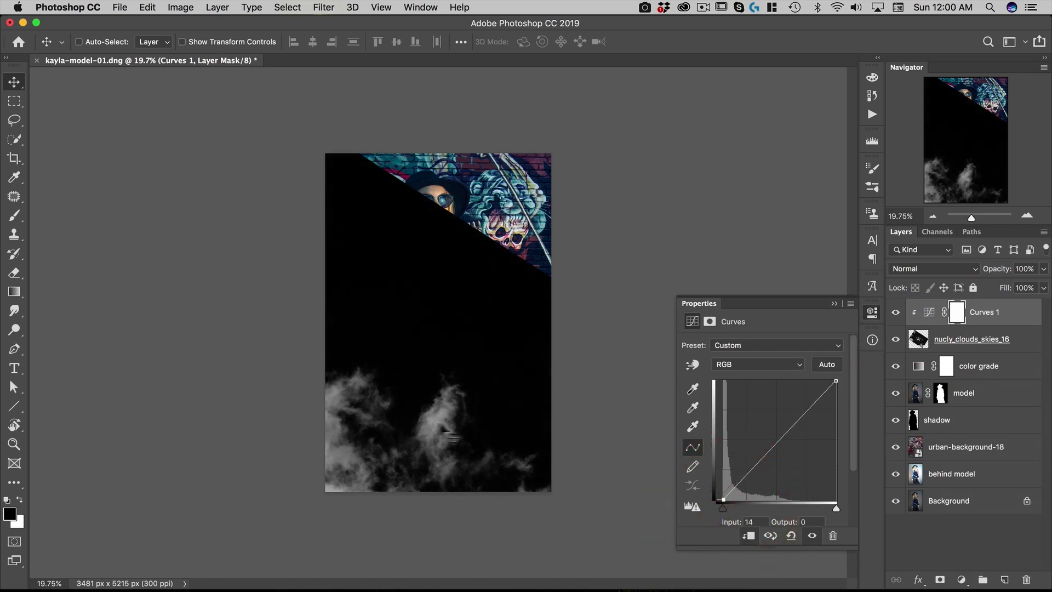
Paint the Curves 1 mask black with a large soft brush over the lower-left clouds
{"action": "left_click", "coordinate": [956, 315]}
{"action": "left_click", "coordinate": [873, 311]}
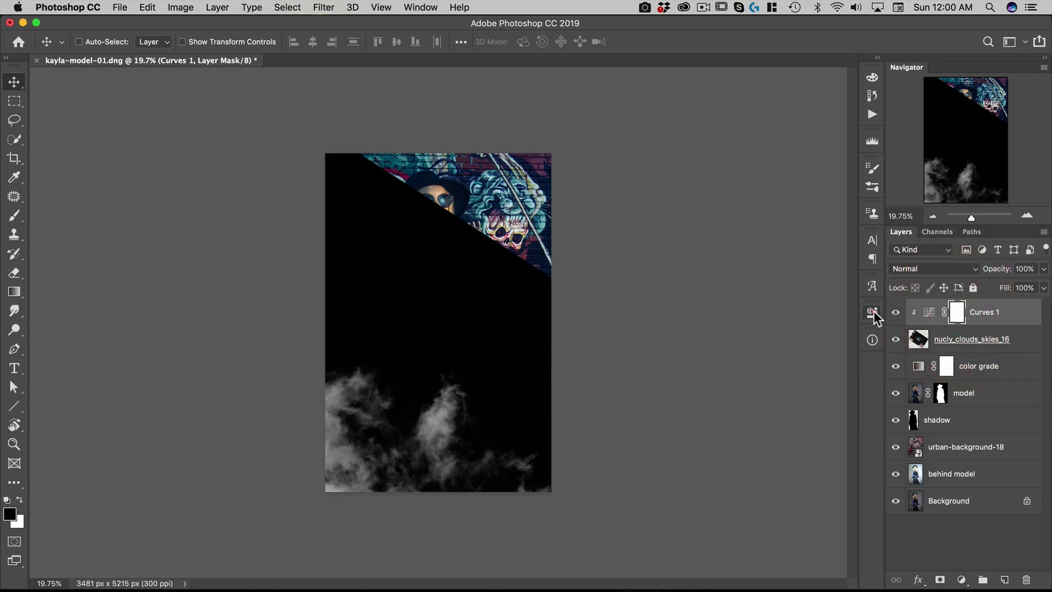
{"action": "left_click", "coordinate": [956, 315]}
{"action": "key", "text": "b"}
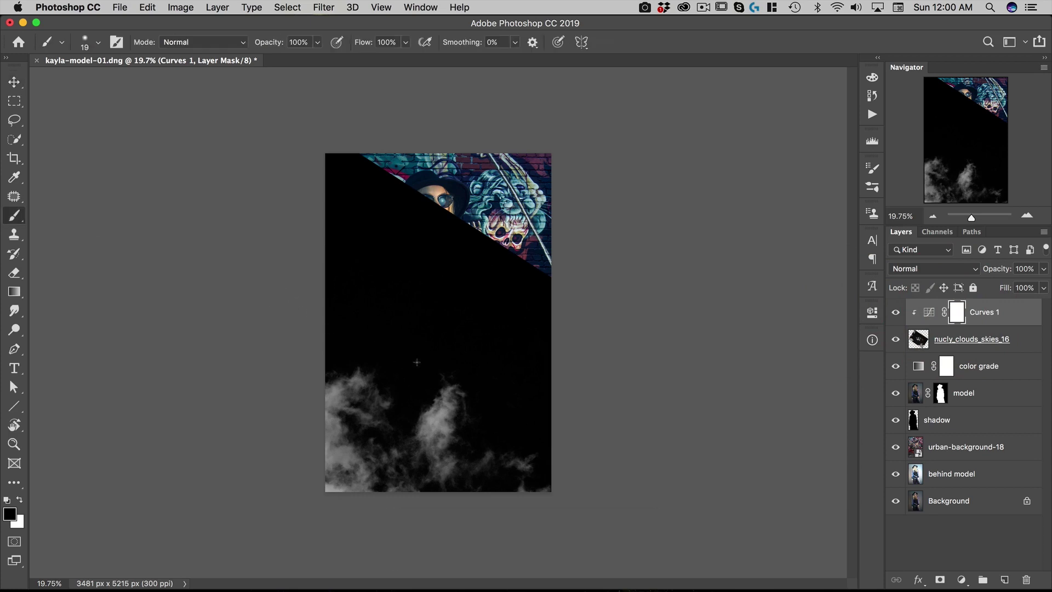
{"action": "mouse_move", "coordinate": [392, 364]}
{"action": "left_mouse_down"}
{"action": "mouse_move", "coordinate": [446, 377]}
{"action": "mouse_move", "coordinate": [417, 328]}
{"action": "left_mouse_up"}
{"action": "mouse_move", "coordinate": [400, 290]}
{"action": "left_mouse_down"}
{"action": "mouse_move", "coordinate": [403, 323]}
{"action": "mouse_move", "coordinate": [408, 219]}
{"action": "left_mouse_up"}
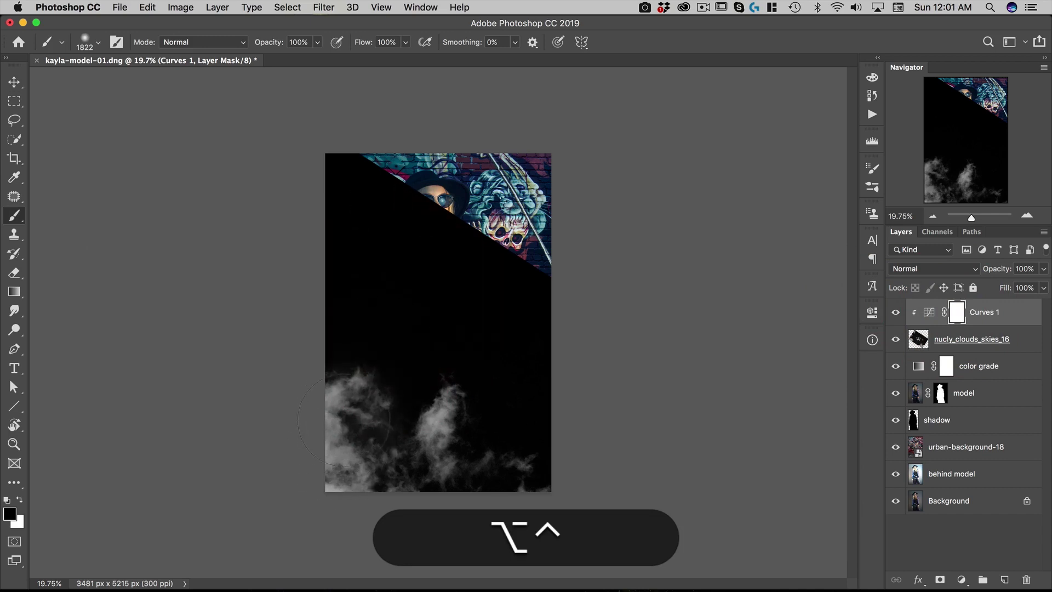
{"action": "mouse_move", "coordinate": [383, 432]}
{"action": "left_mouse_down"}
{"action": "mouse_move", "coordinate": [438, 466]}
{"action": "mouse_move", "coordinate": [470, 452]}
{"action": "mouse_move", "coordinate": [373, 446]}
{"action": "mouse_move", "coordinate": [383, 402]}
{"action": "left_mouse_up"}
Merge Curves 1 with the clouds layer, blend it as Screen, and move it down-right
{"action": "key", "text": "v"}
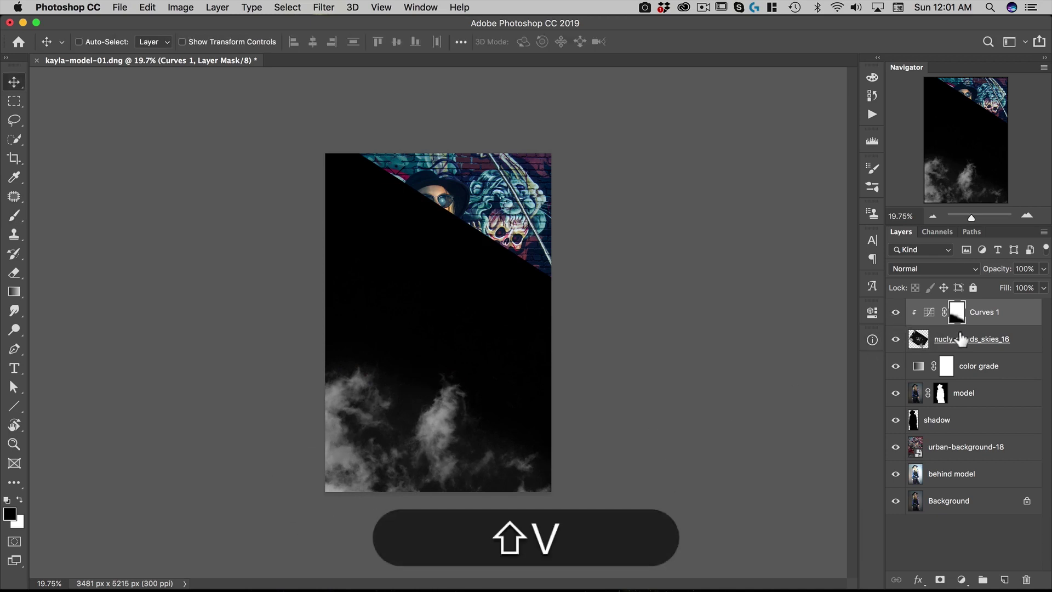
{"action": "left_click", "coordinate": [961, 341], "text": "shift"}
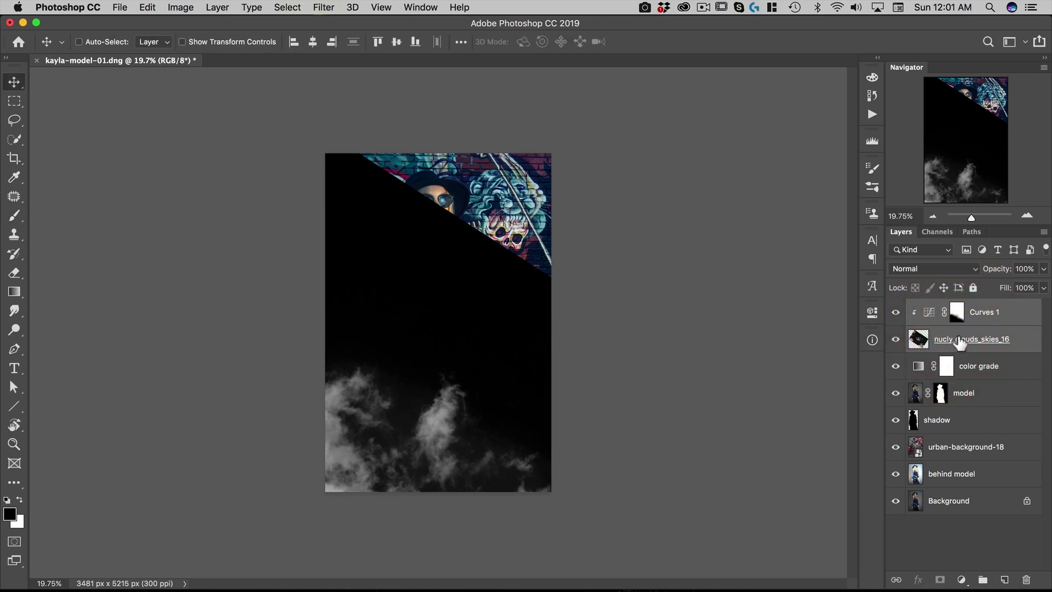
{"action": "key", "text": "super+e"}
{"action": "left_click", "coordinate": [928, 268]}
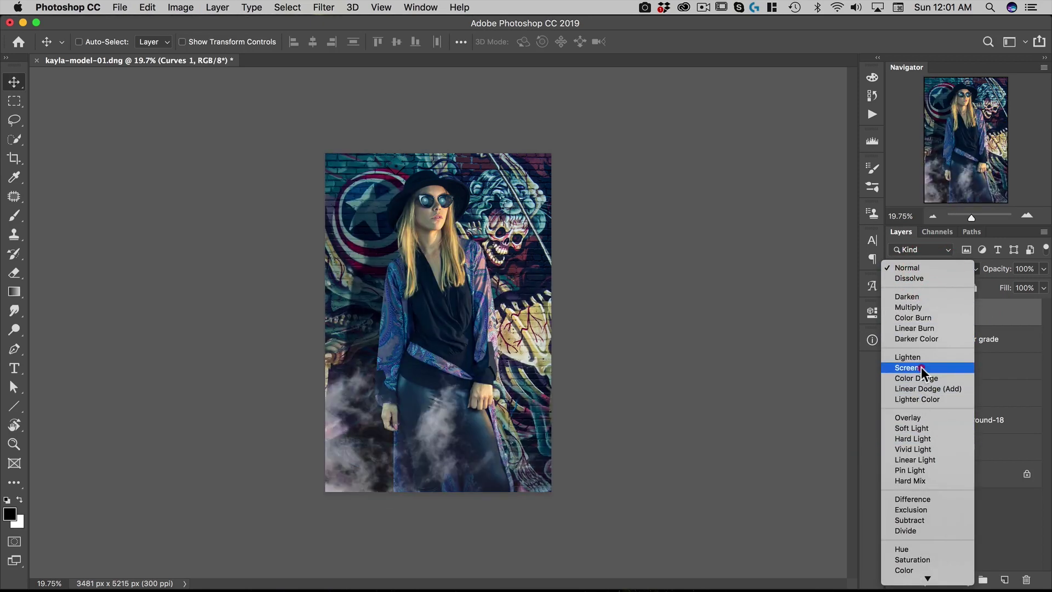
{"action": "left_click", "coordinate": [922, 366]}
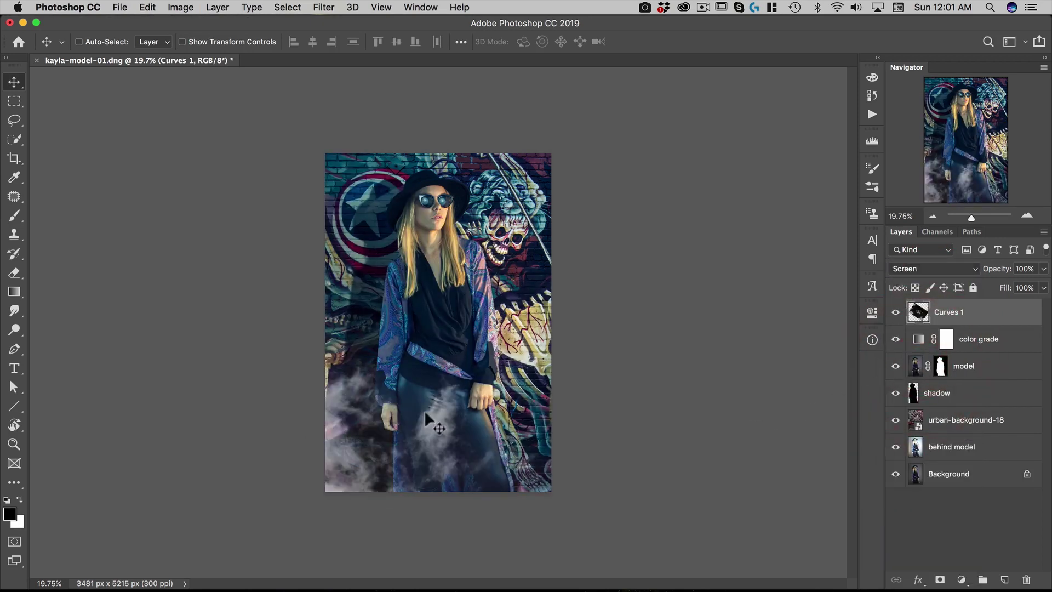
{"action": "left_click_drag", "start_coordinate": [413, 446], "coordinate": [390, 465]}
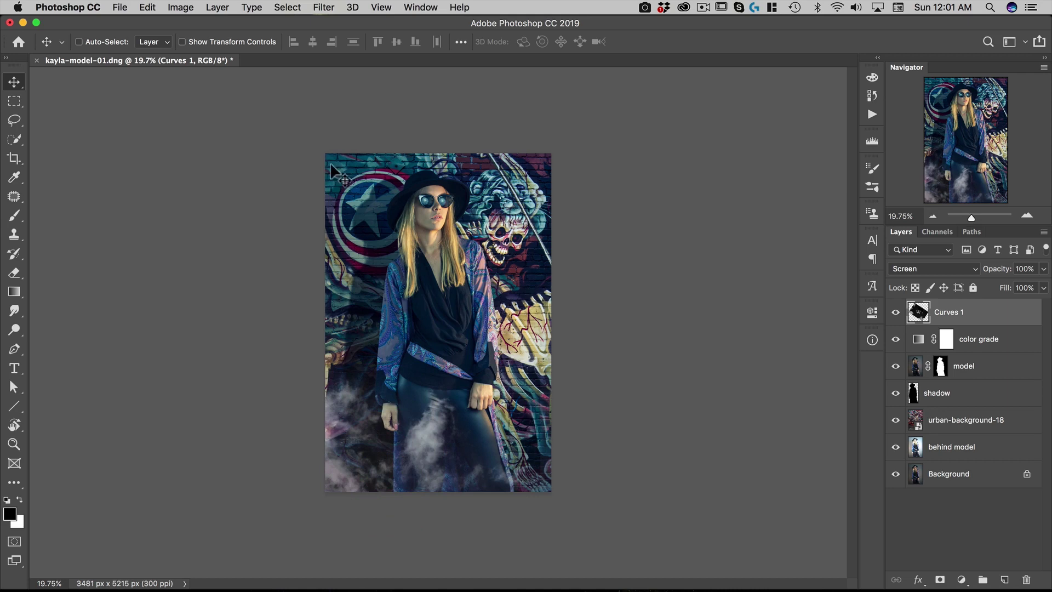
Add a layer mask to Curves 1 and brush black to fade the steam over the trousers
{"action": "left_click", "coordinate": [940, 578]}
{"action": "key", "text": "b"}
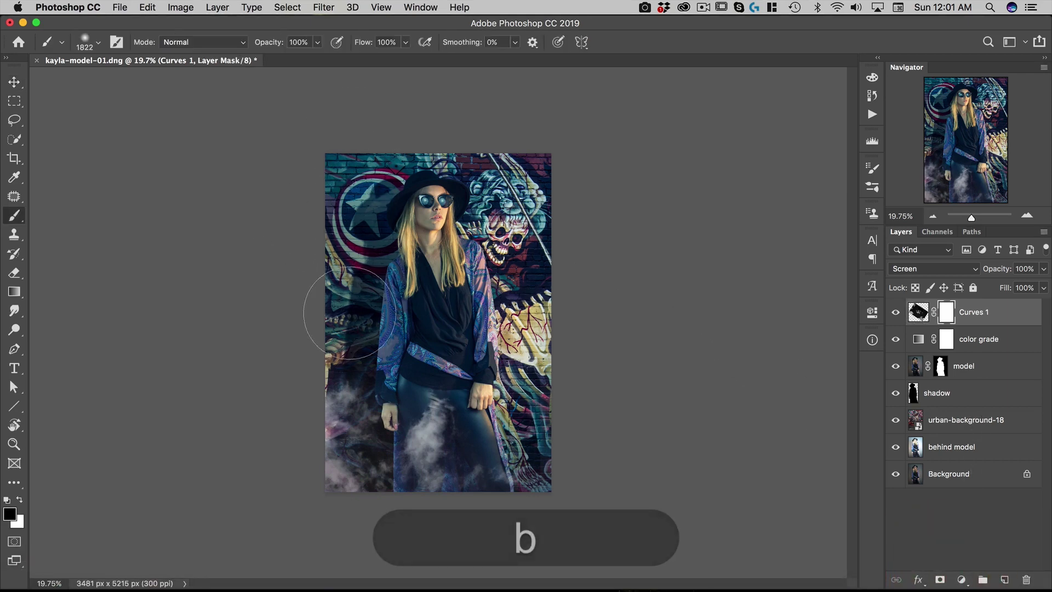
{"action": "mouse_move", "coordinate": [438, 394]}
{"action": "left_mouse_down"}
{"action": "mouse_move", "coordinate": [433, 433]}
{"action": "mouse_move", "coordinate": [552, 435]}
{"action": "mouse_move", "coordinate": [531, 446]}
{"action": "left_mouse_up"}
Move Curves 1 below the color grade layer
{"action": "key", "text": "v"}
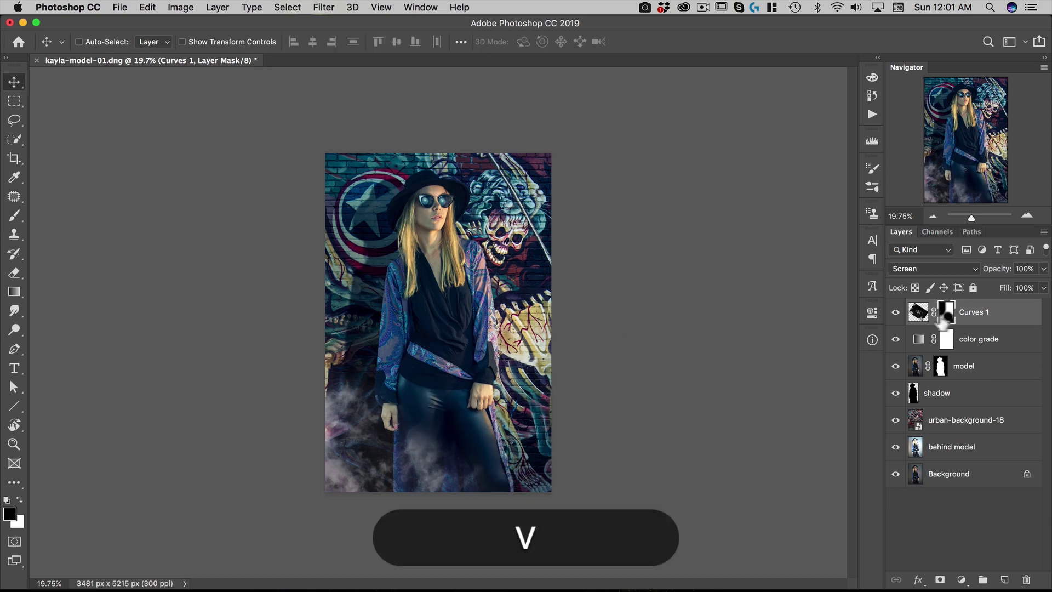
{"action": "left_click_drag", "start_coordinate": [935, 322], "coordinate": [912, 348]}
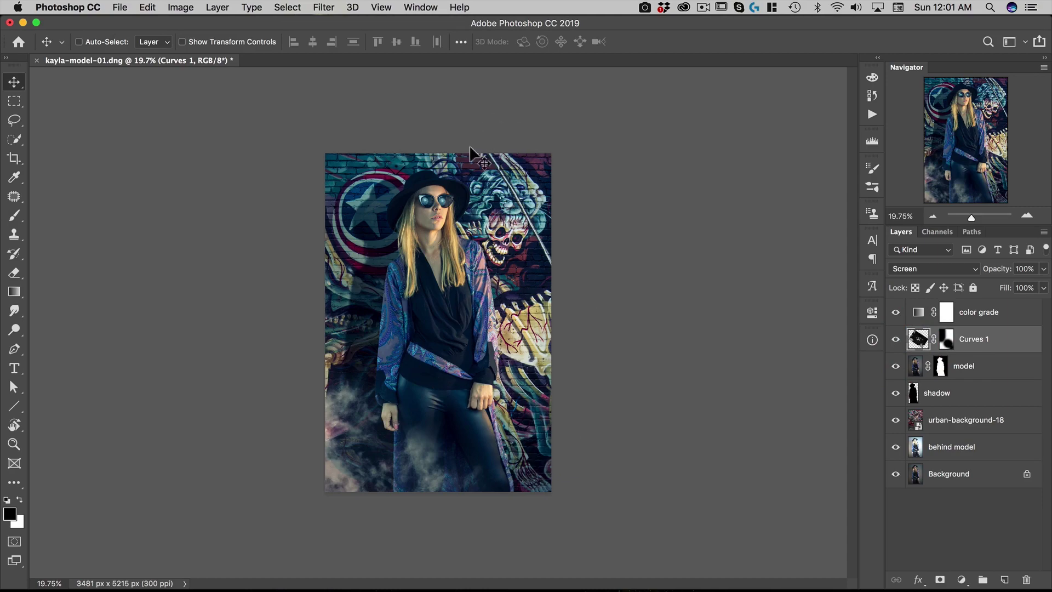
{"action": "key", "text": "super+space"}
{"action": "left_click_drag", "start_coordinate": [470, 155], "coordinate": [476, 203]}
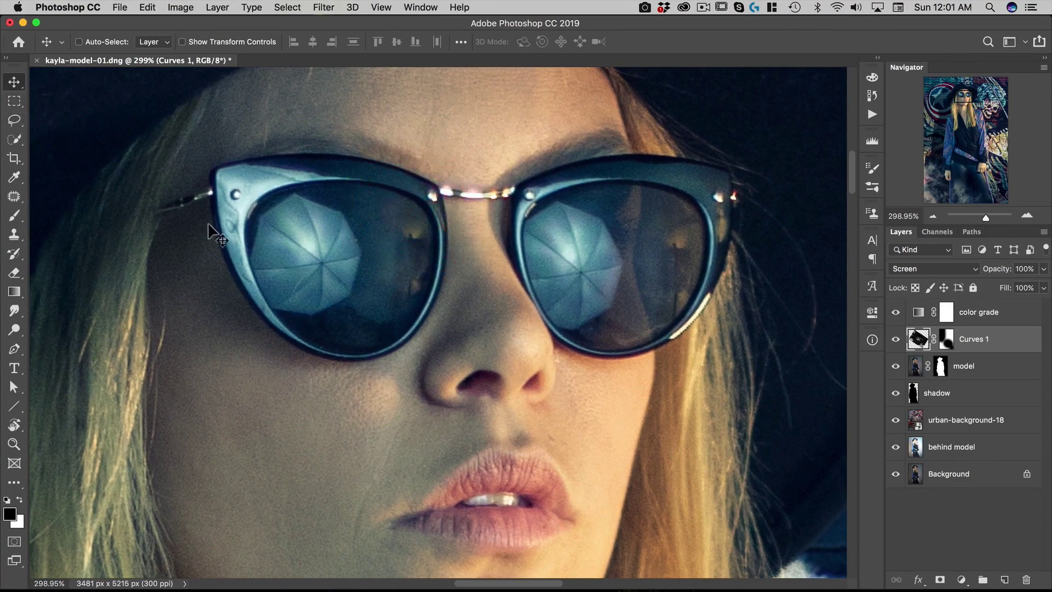
Zoom in on the sunglasses and trace a curved closed pen path around the left lens
{"action": "key", "text": "p"}
{"action": "key", "text": "super+space"}
{"action": "left_click_drag", "start_coordinate": [362, 185], "coordinate": [292, 182]}
{"action": "left_click_drag", "start_coordinate": [205, 220], "coordinate": [189, 250]}
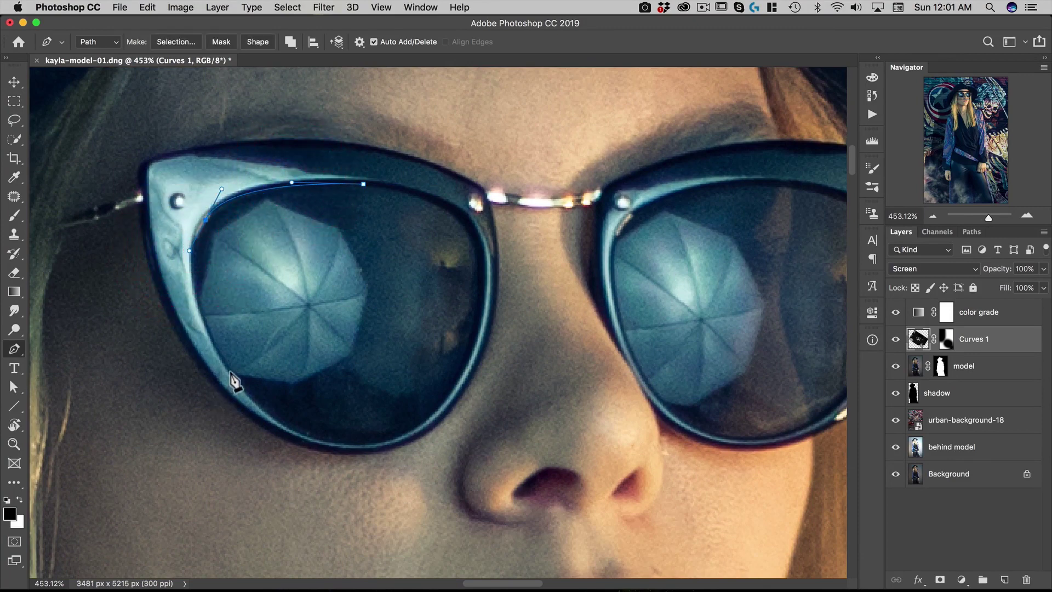
{"action": "left_click_drag", "start_coordinate": [229, 372], "coordinate": [273, 449]}
{"action": "left_click_drag", "start_coordinate": [396, 434], "coordinate": [437, 423]}
{"action": "left_click_drag", "start_coordinate": [482, 278], "coordinate": [479, 215]}
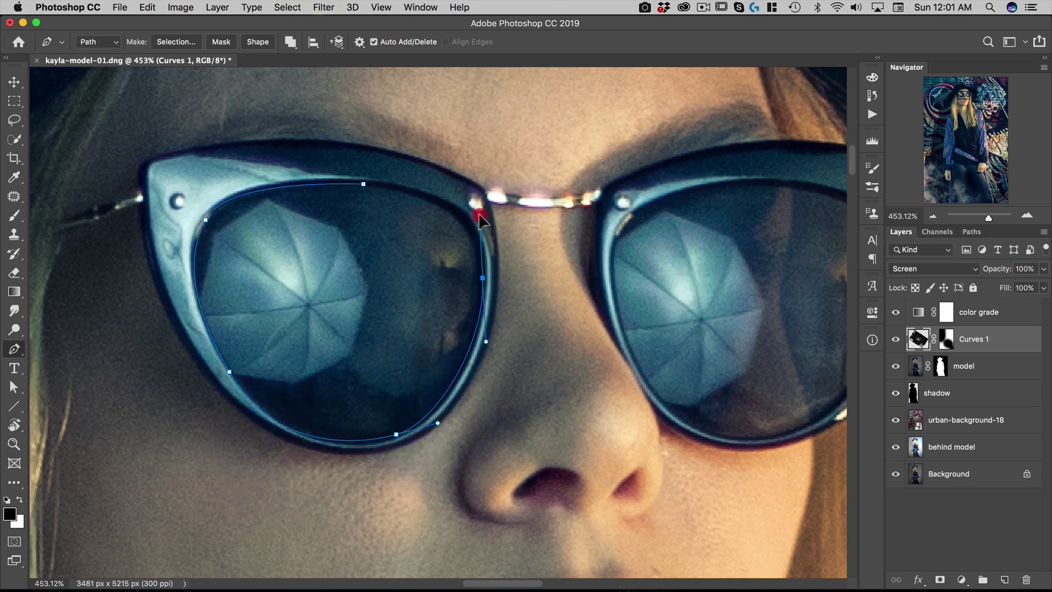
{"action": "left_click", "coordinate": [364, 183]}
Trace a second curved closed path around the right lens
{"action": "key", "text": "space"}
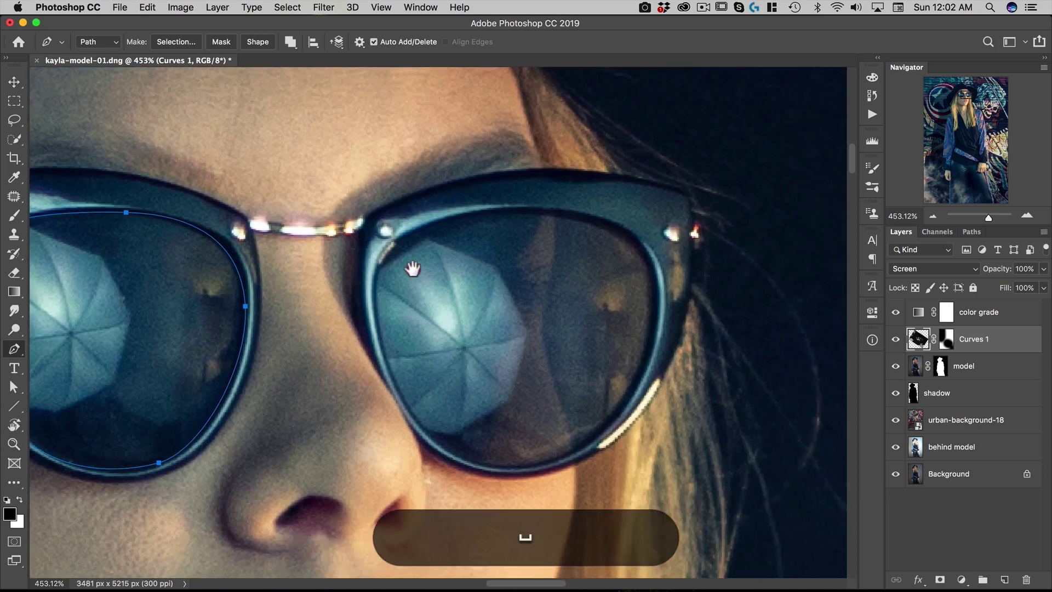
{"action": "left_click_drag", "start_coordinate": [503, 212], "coordinate": [433, 225]}
{"action": "left_click_drag", "start_coordinate": [373, 323], "coordinate": [371, 412]}
{"action": "left_click_drag", "start_coordinate": [440, 443], "coordinate": [498, 500]}
{"action": "left_click_drag", "start_coordinate": [616, 412], "coordinate": [640, 379]}
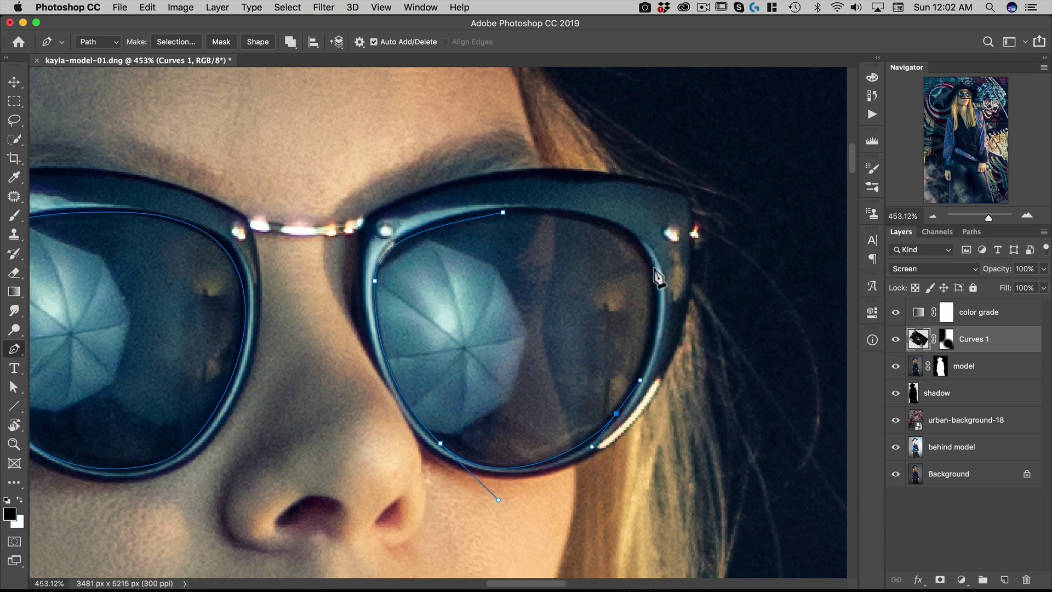
{"action": "left_click_drag", "start_coordinate": [647, 262], "coordinate": [627, 225]}
{"action": "left_click", "coordinate": [502, 212]}
Reshape the right lens path's top curve and inner anchor to follow the frame rim
{"action": "key", "text": "a"}
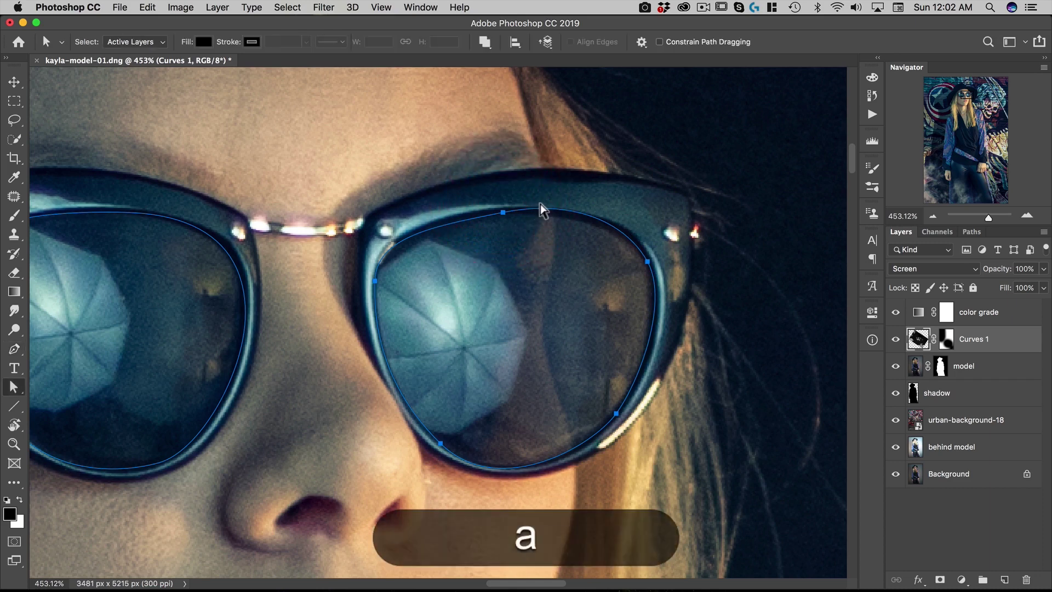
{"action": "left_click", "coordinate": [564, 222]}
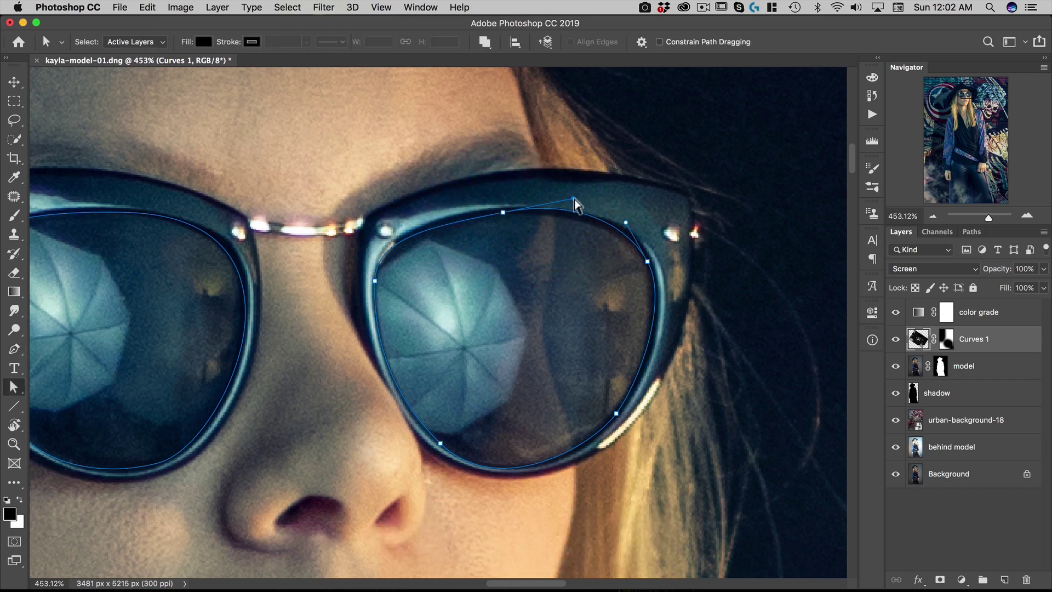
{"action": "left_click_drag", "start_coordinate": [569, 203], "coordinate": [563, 207]}
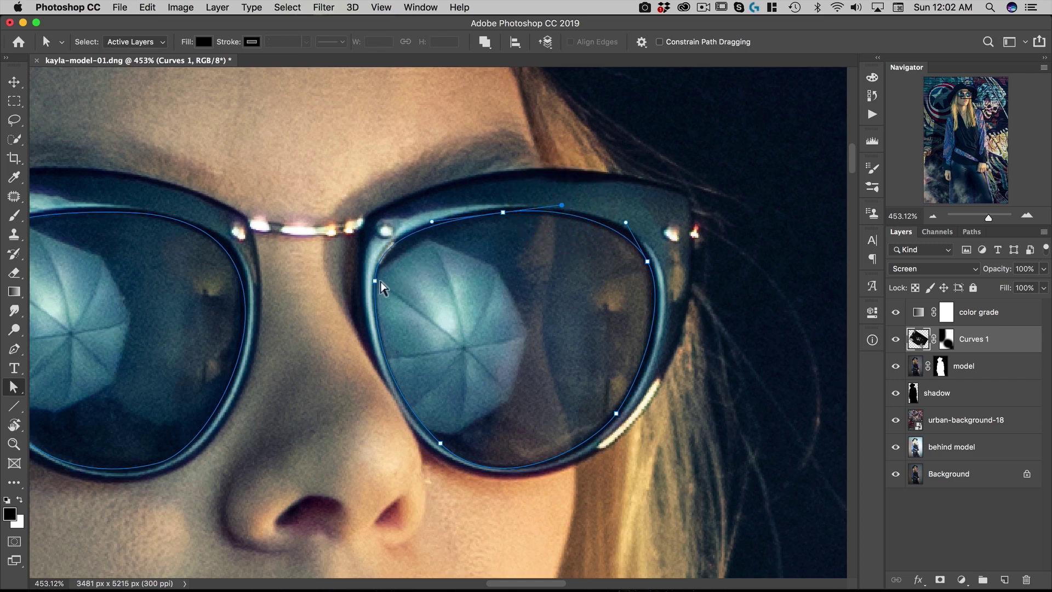
{"action": "left_click_drag", "start_coordinate": [374, 281], "coordinate": [441, 272]}
{"action": "key", "text": "space"}
Load the lens paths as an unfeathered selection and add a new layer named 'glass reflection'
{"action": "right_click", "coordinate": [441, 272]}
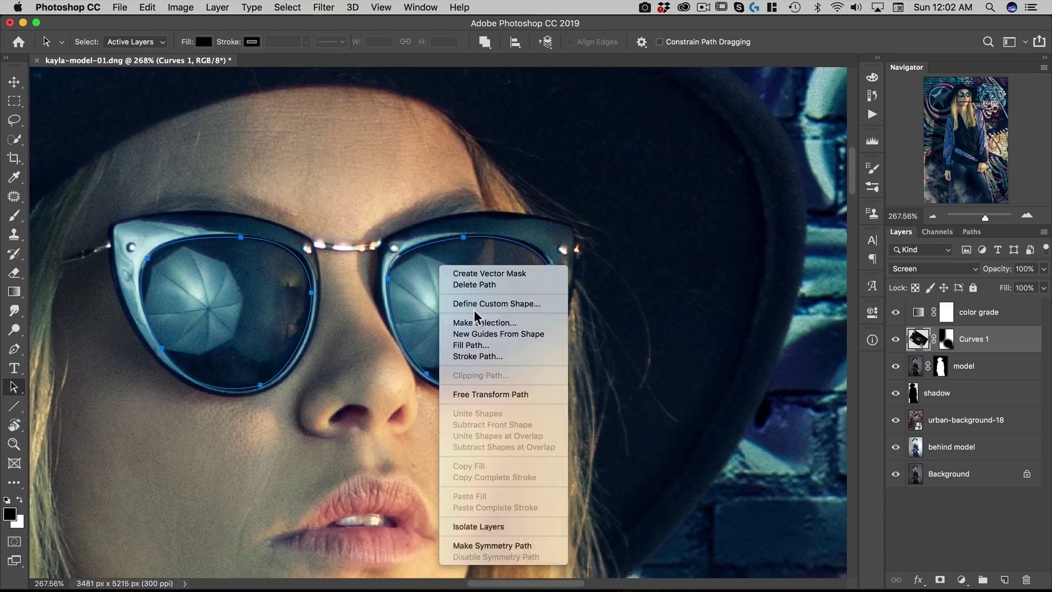
{"action": "left_click", "coordinate": [476, 322]}
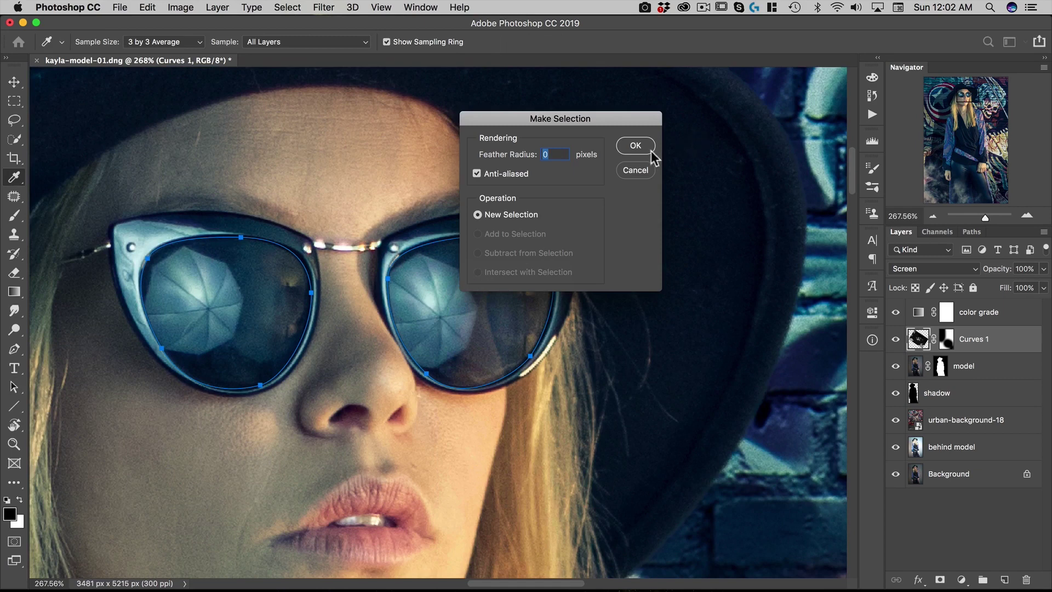
{"action": "left_click", "coordinate": [637, 144]}
{"action": "left_click", "coordinate": [1003, 580]}
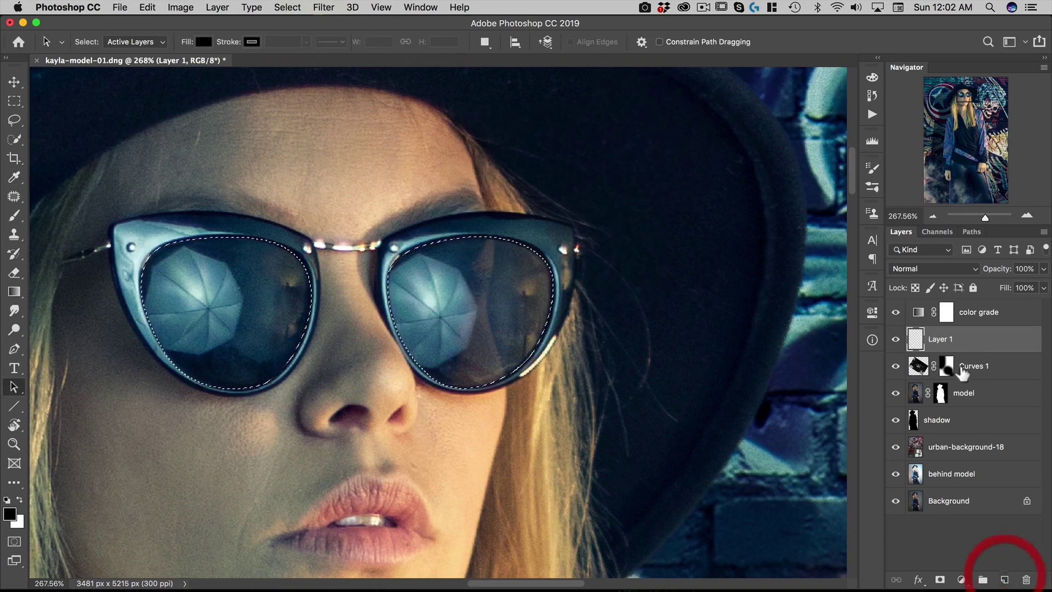
{"action": "double_click", "coordinate": [937, 339]}
{"action": "type", "text": "g"}
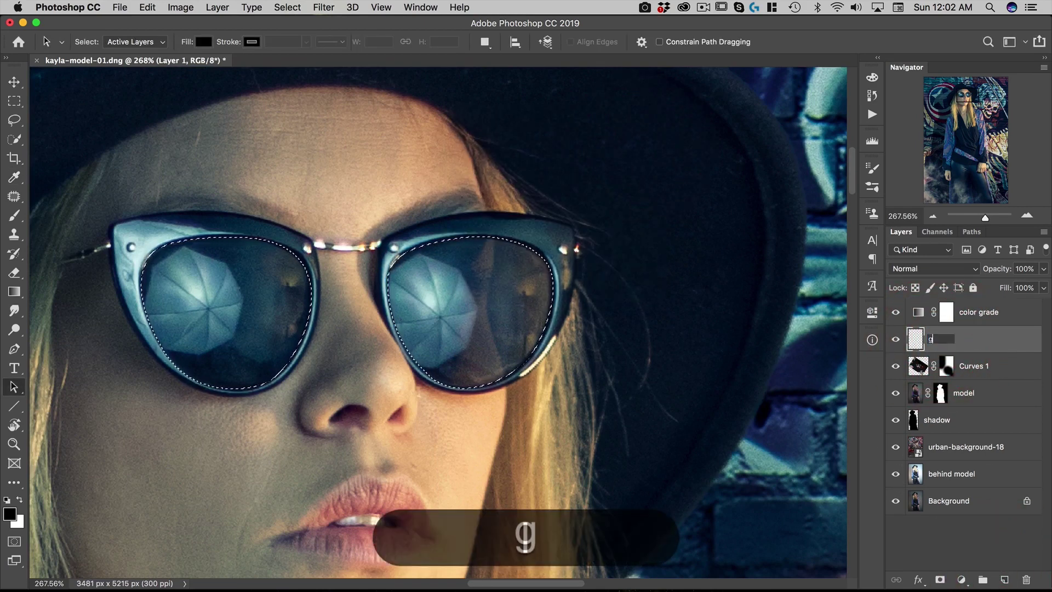
{"action": "type", "text": "lass reflection"}
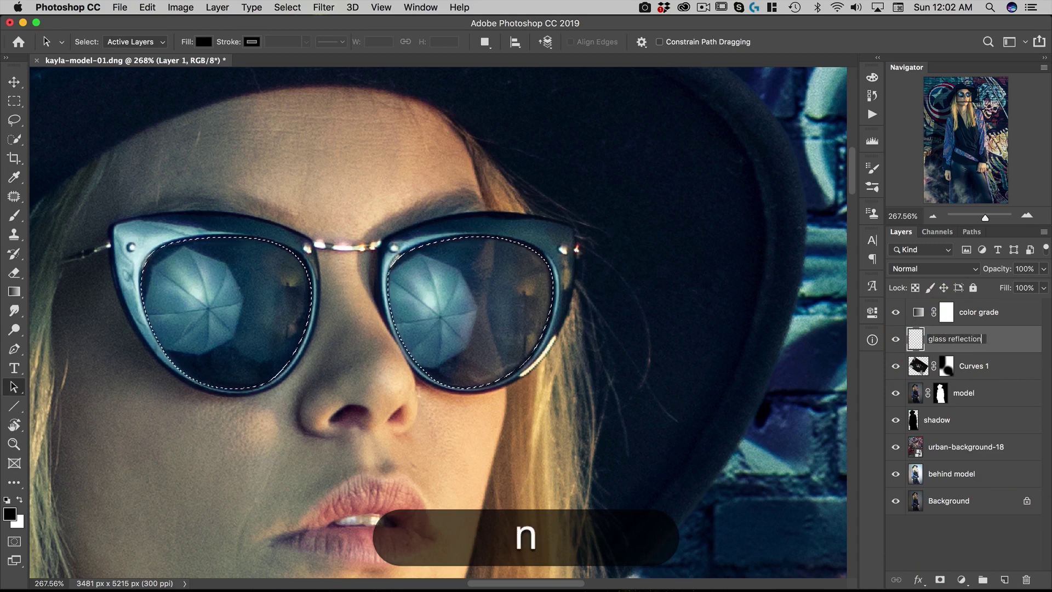
{"action": "key", "text": "Return"}
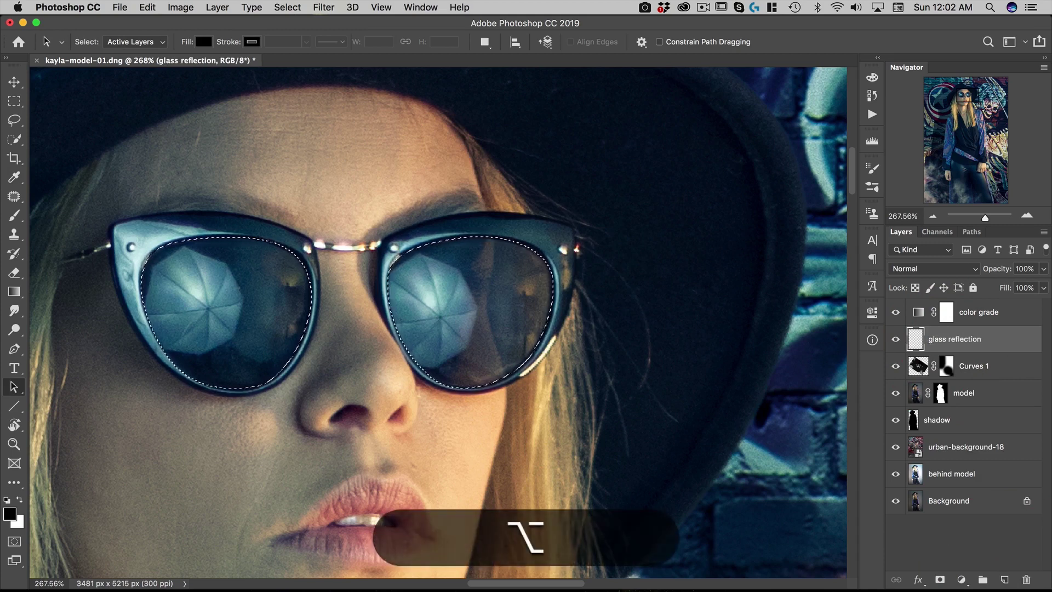
Fill the lens selection black, deselect, and set the layer's blend mode to Screen
{"action": "key", "text": "alt+BackSpace"}
{"action": "key", "text": "alt+super+d"}
{"action": "key", "text": "super+d"}
{"action": "key", "text": "v"}
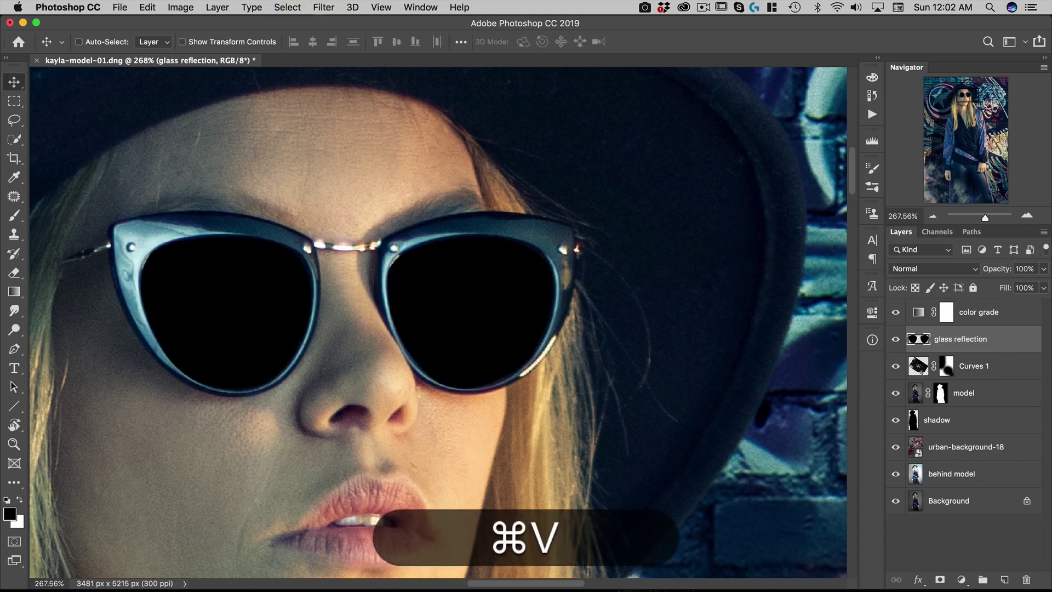
{"action": "left_click", "coordinate": [921, 268]}
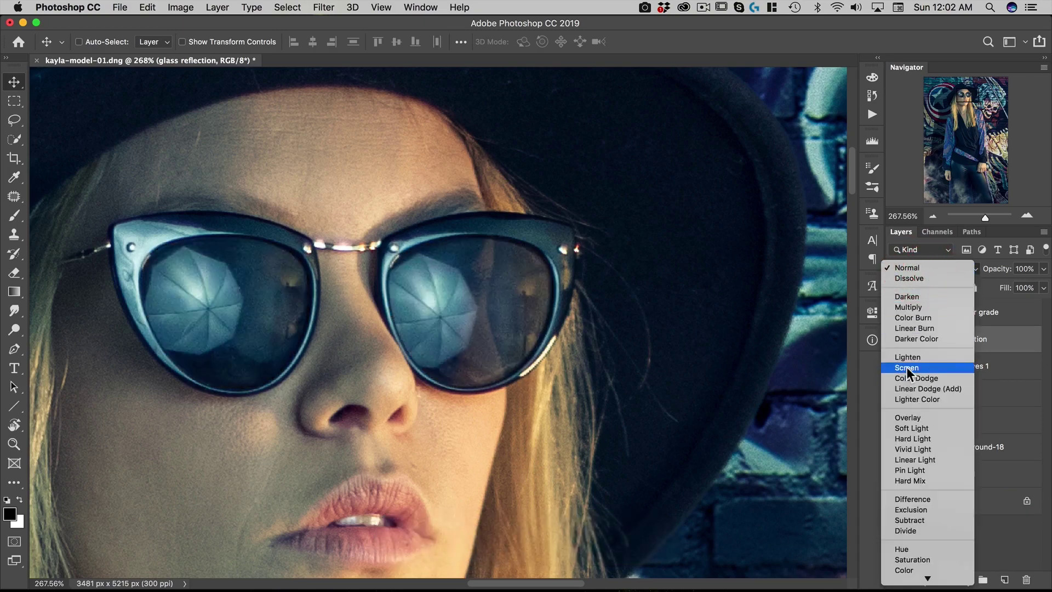
{"action": "left_click", "coordinate": [906, 366]}
{"action": "left_click_drag", "start_coordinate": [449, 242], "coordinate": [517, 235]}
{"action": "left_click", "coordinate": [511, 240]}
Paint out the dark chin blemish on the model layer with the Spot Healing Brush
{"action": "left_click", "coordinate": [915, 393]}
{"action": "left_click_drag", "start_coordinate": [436, 376], "coordinate": [433, 355]}
{"action": "left_click", "coordinate": [14, 196]}
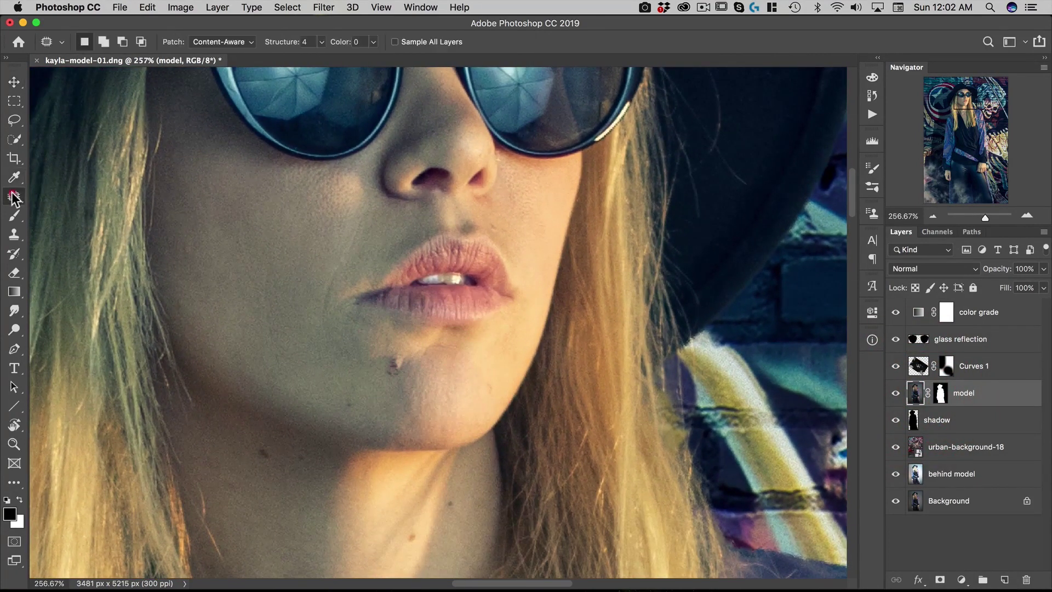
{"action": "left_click", "coordinate": [63, 195]}
{"action": "key", "text": "alt"}
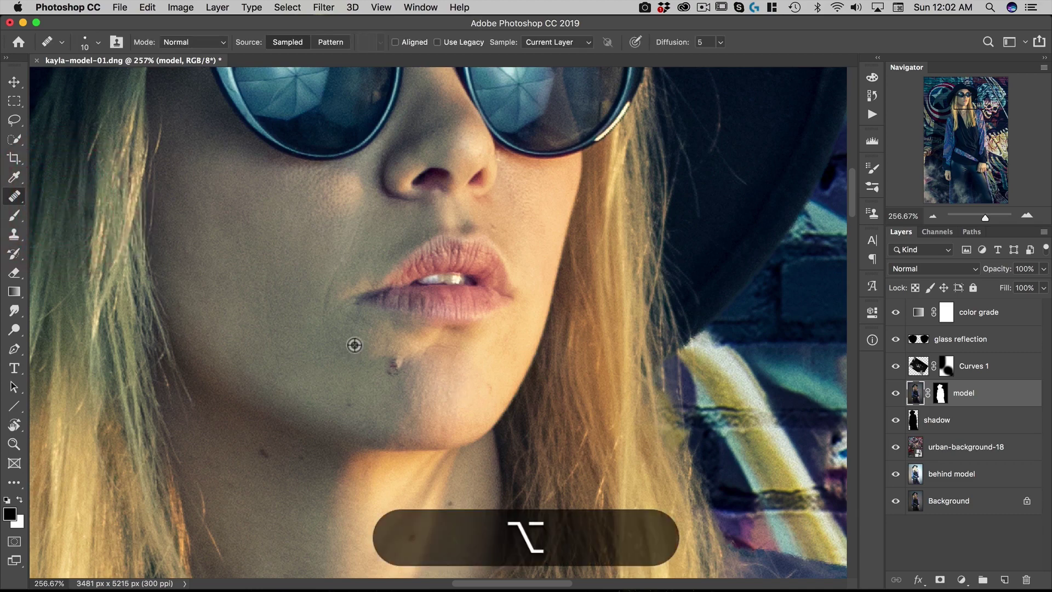
{"action": "left_click", "coordinate": [361, 337], "text": "alt"}
{"action": "mouse_move", "coordinate": [386, 367]}
{"action": "left_mouse_down"}
{"action": "mouse_move", "coordinate": [401, 357]}
{"action": "mouse_move", "coordinate": [396, 375]}
{"action": "left_mouse_up"}
{"action": "key", "text": "v"}
{"action": "left_click_drag", "start_coordinate": [317, 345], "coordinate": [322, 368]}
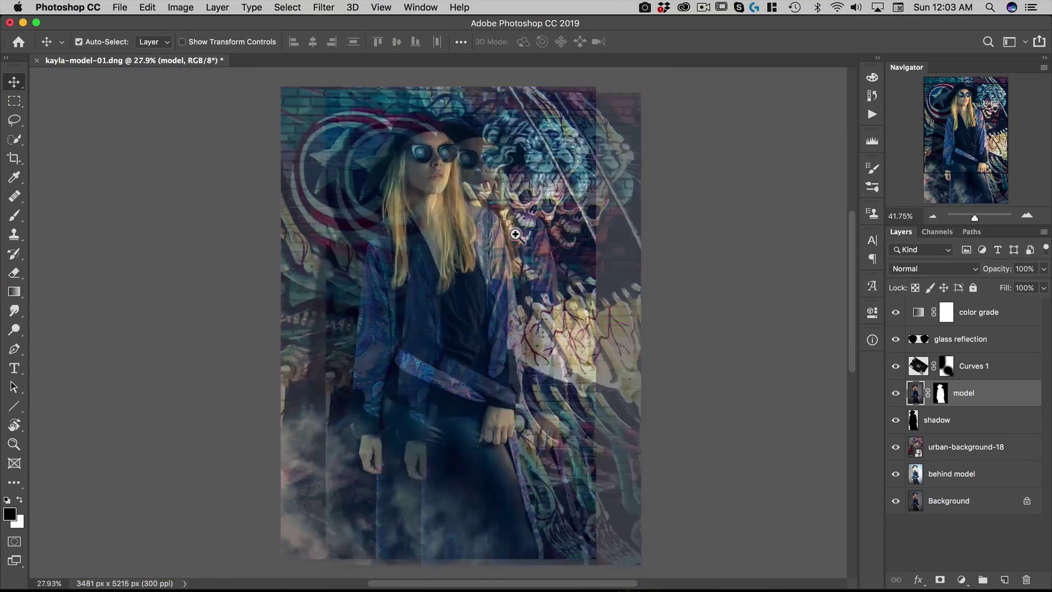
Duplicate the urban-background-18 layer and set the copy's blend mode to Normal
{"action": "left_click_drag", "start_coordinate": [516, 234], "coordinate": [512, 234]}
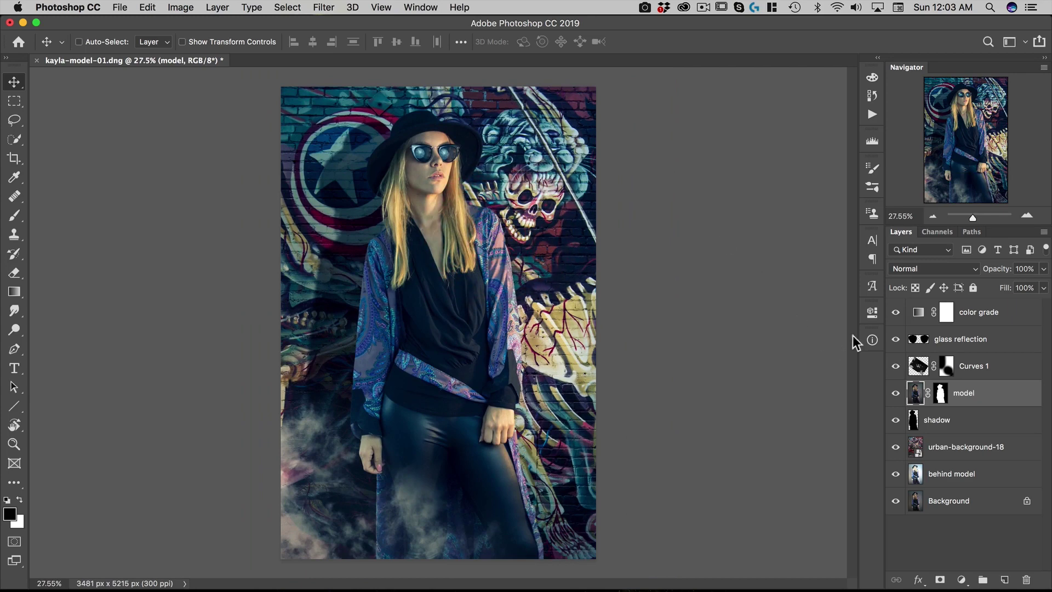
{"action": "left_click", "coordinate": [918, 342]}
{"action": "left_click", "coordinate": [974, 450]}
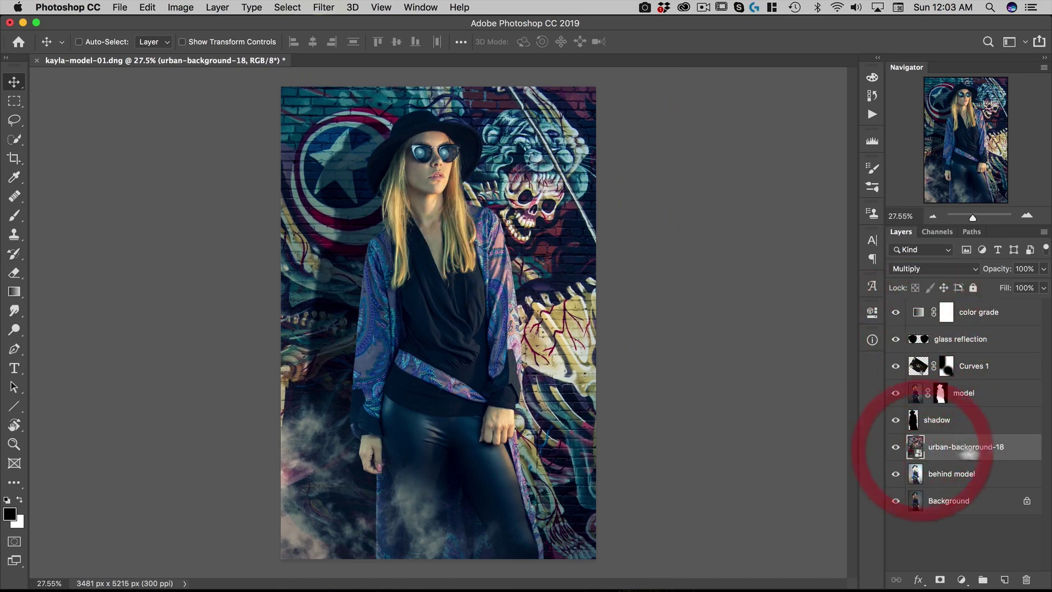
{"action": "key", "text": "super+j"}
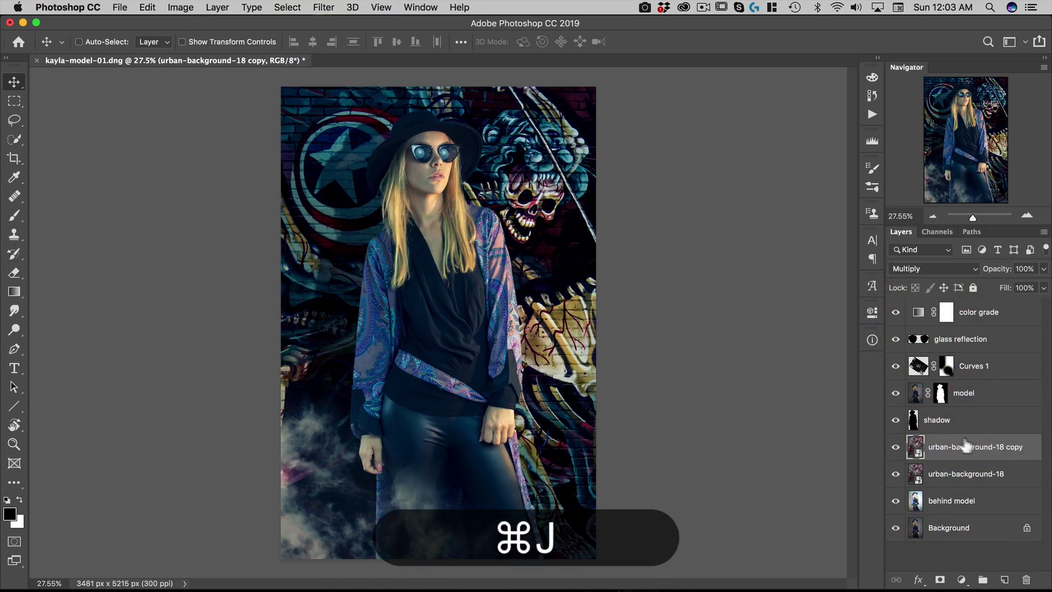
{"action": "left_click", "coordinate": [932, 264]}
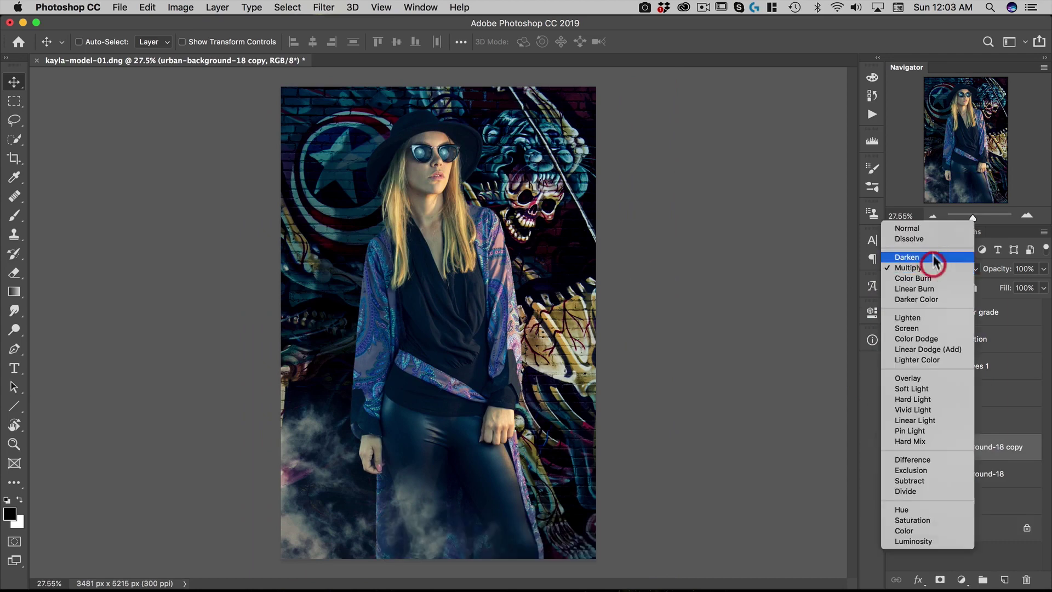
{"action": "left_click", "coordinate": [938, 229]}
Move the copy above glass reflection, clip it to the lenses, and shift the mural into place
{"action": "left_click_drag", "start_coordinate": [944, 458], "coordinate": [931, 337]}
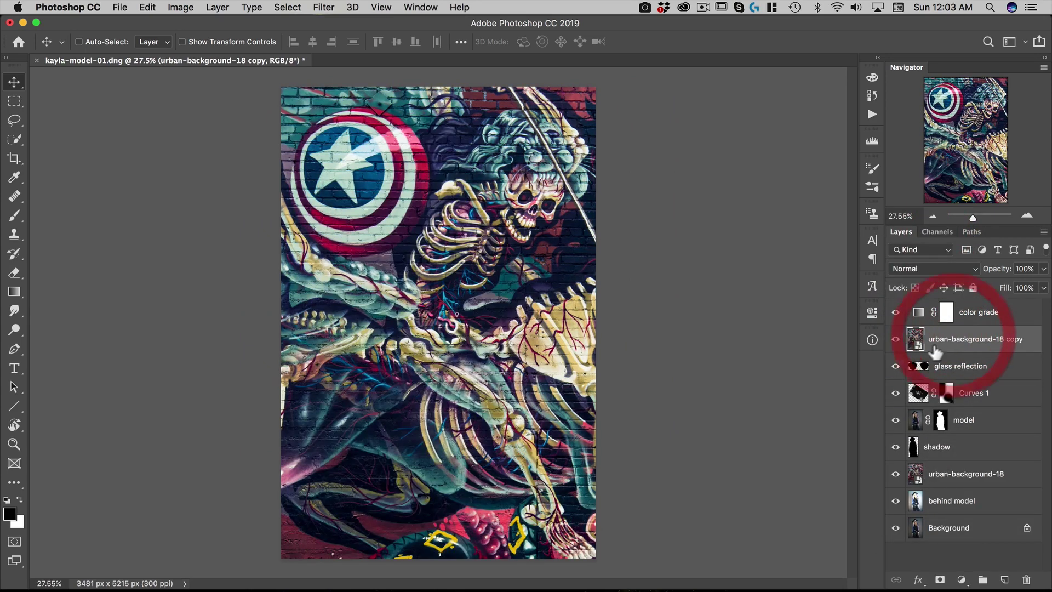
{"action": "left_click", "coordinate": [919, 352], "text": "alt"}
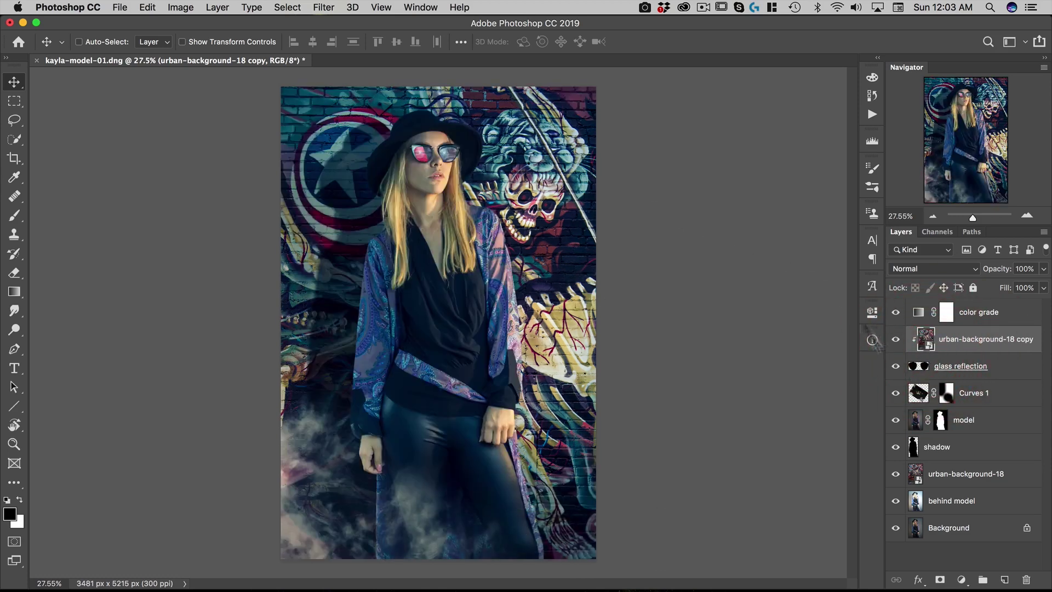
{"action": "left_click", "coordinate": [912, 346]}
{"action": "left_click", "coordinate": [474, 219]}
{"action": "left_click_drag", "start_coordinate": [474, 219], "coordinate": [449, 261]}
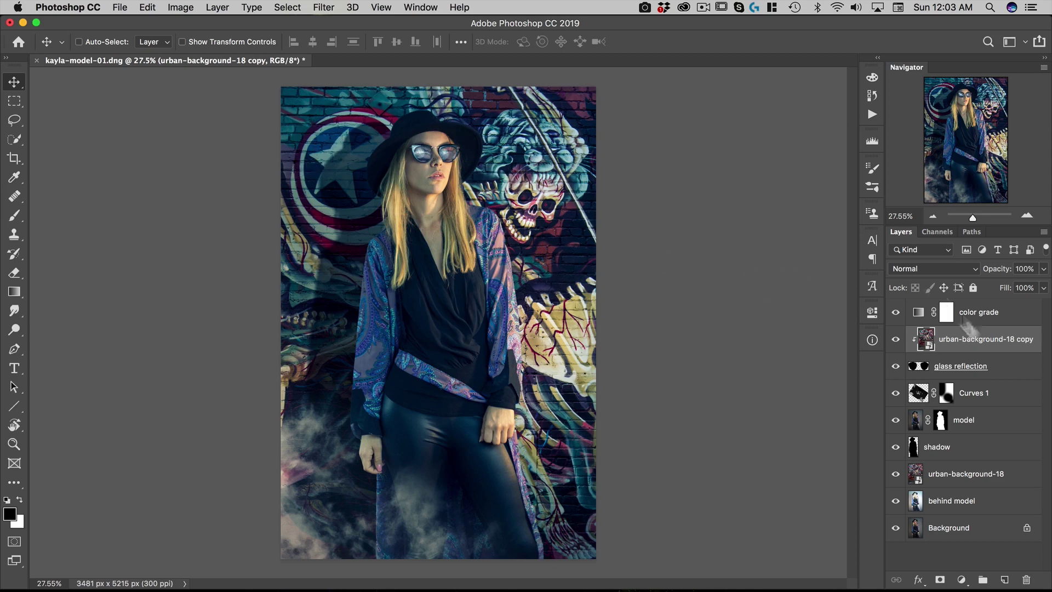
Hide the background copy and apply a 7.0-pixel Gaussian Blur to urban-background-18
{"action": "left_click", "coordinate": [896, 341]}
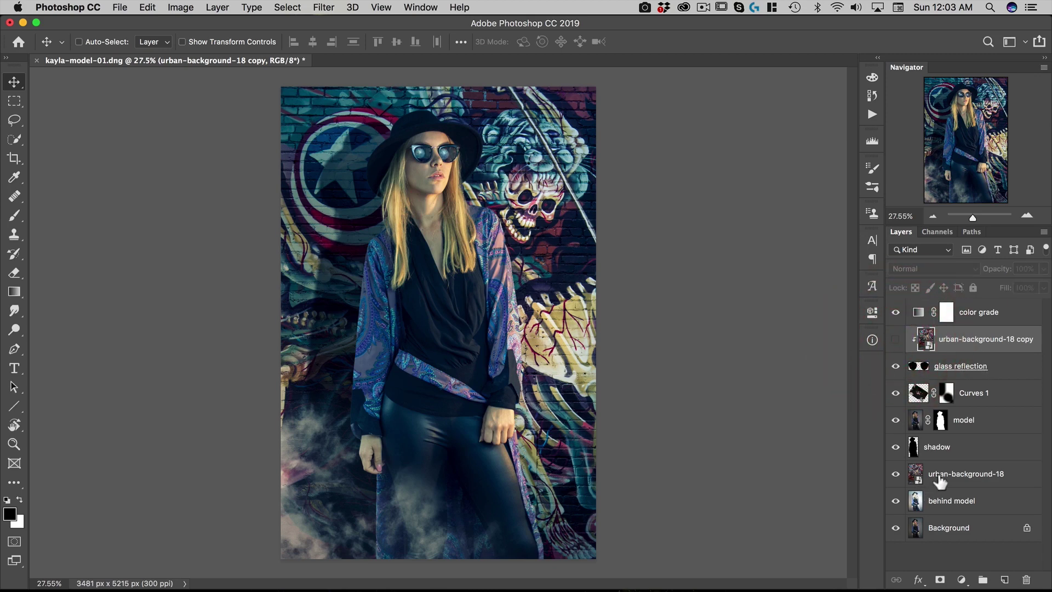
{"action": "left_click", "coordinate": [926, 473]}
{"action": "left_click", "coordinate": [323, 11]}
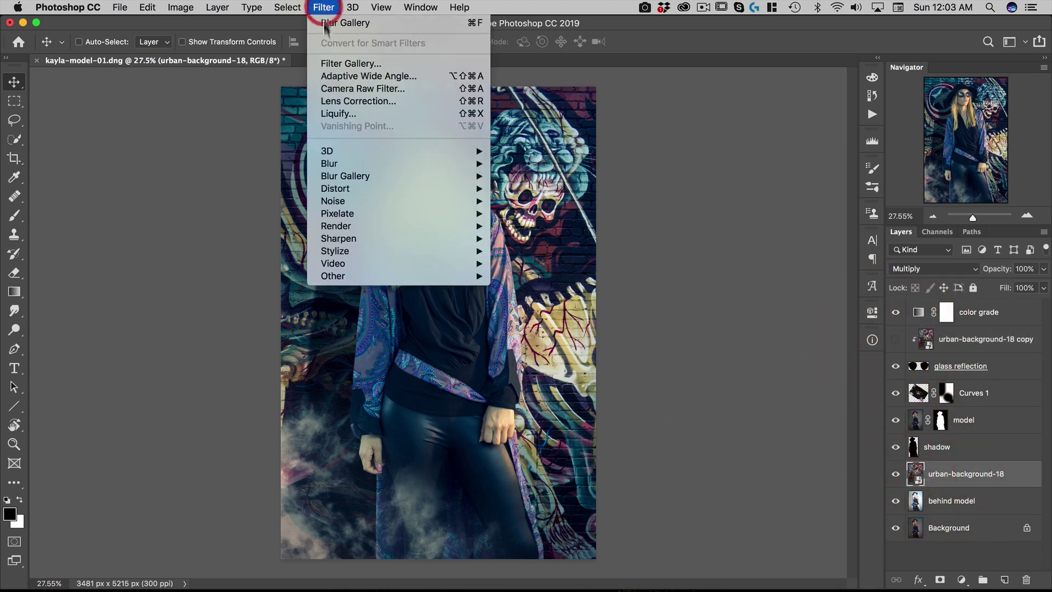
{"action": "mouse_move", "coordinate": [341, 166]}
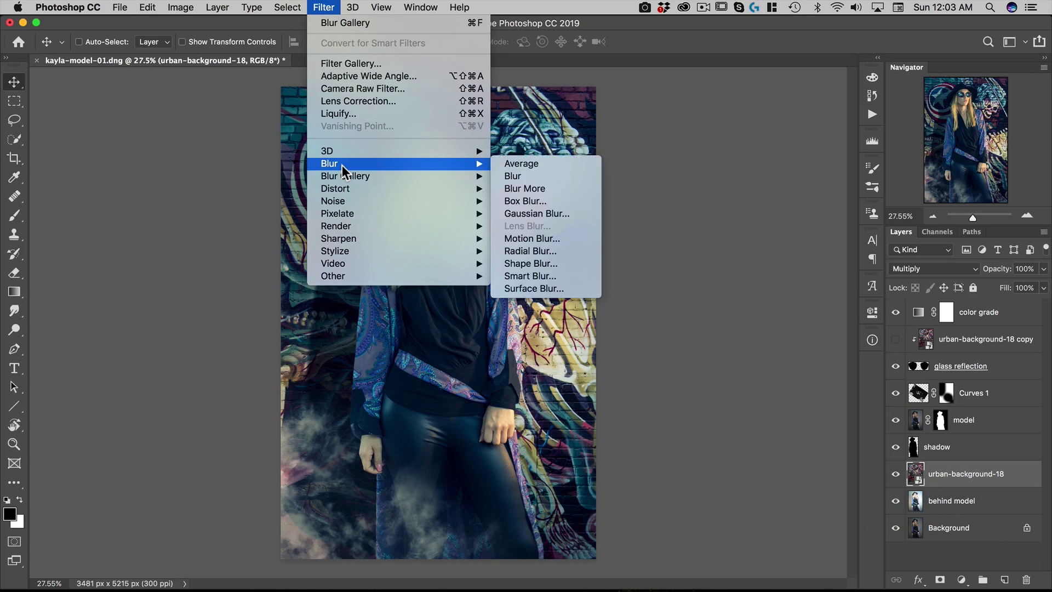
{"action": "left_click", "coordinate": [538, 210]}
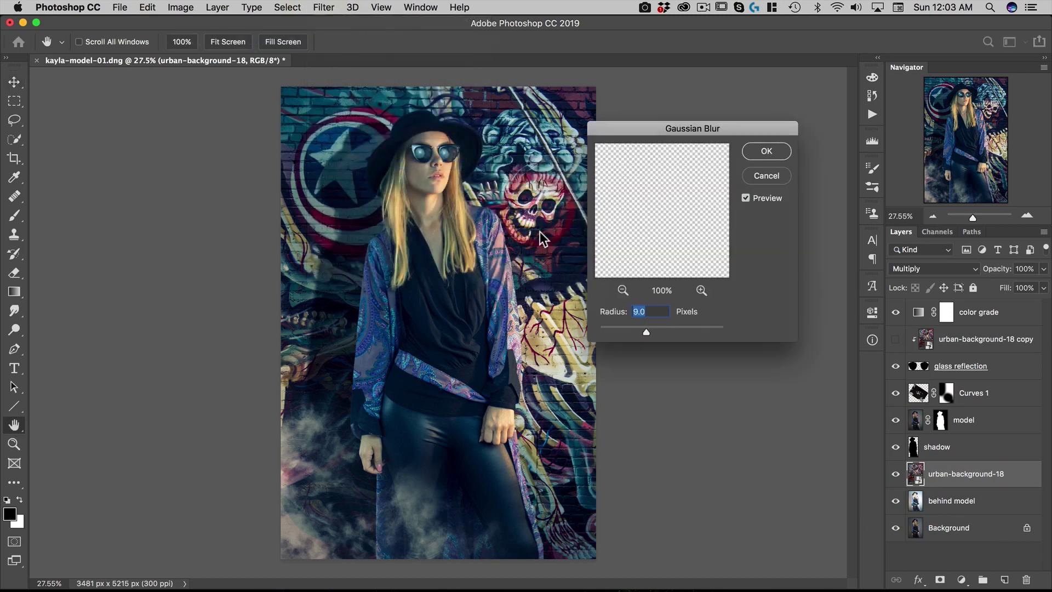
{"action": "left_click_drag", "start_coordinate": [635, 127], "coordinate": [671, 112]}
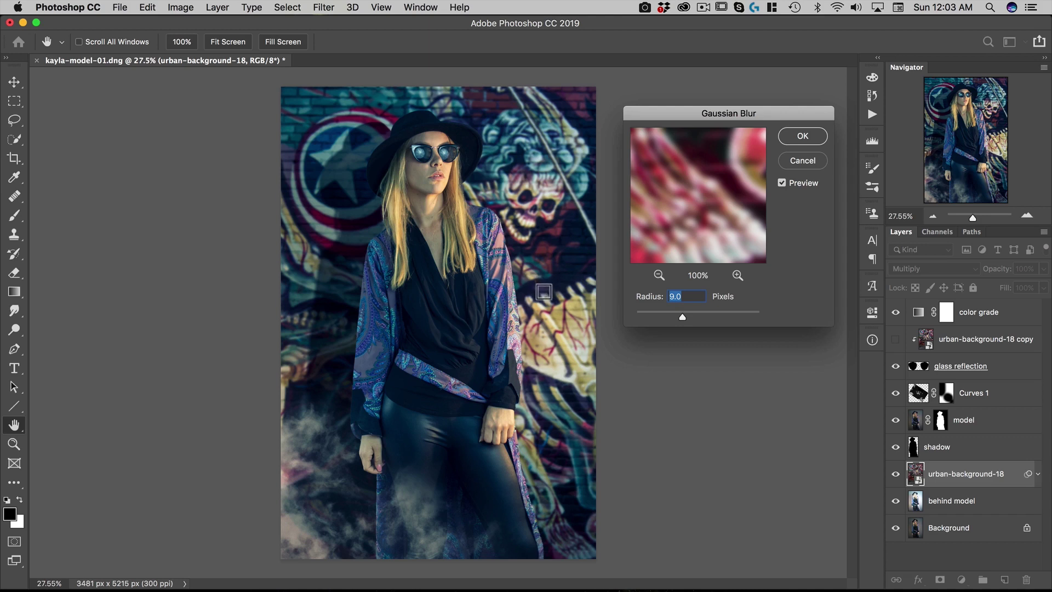
{"action": "left_click", "coordinate": [625, 311]}
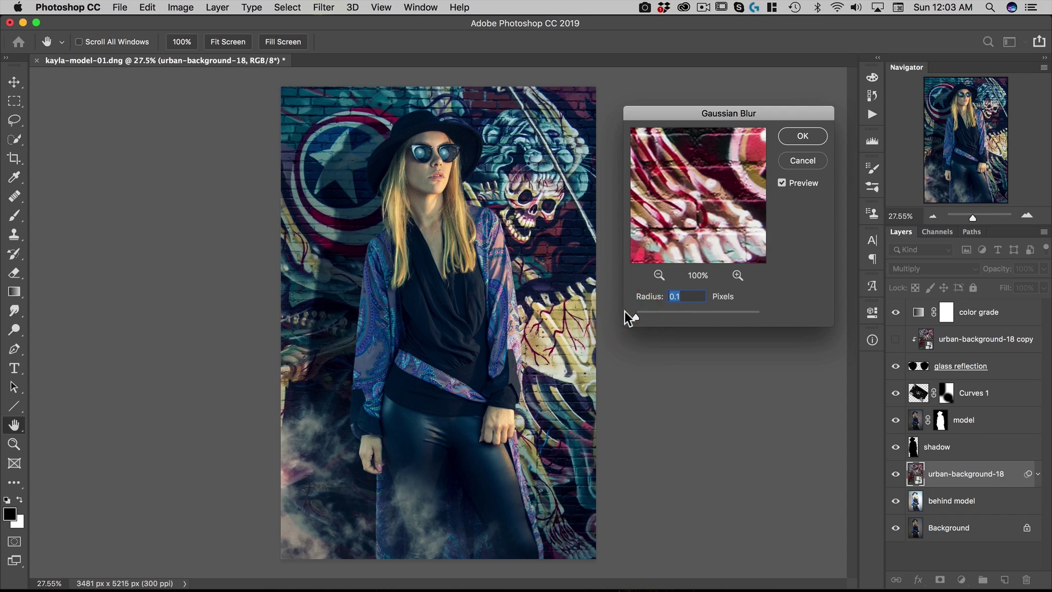
{"action": "left_click_drag", "start_coordinate": [632, 315], "coordinate": [675, 312]}
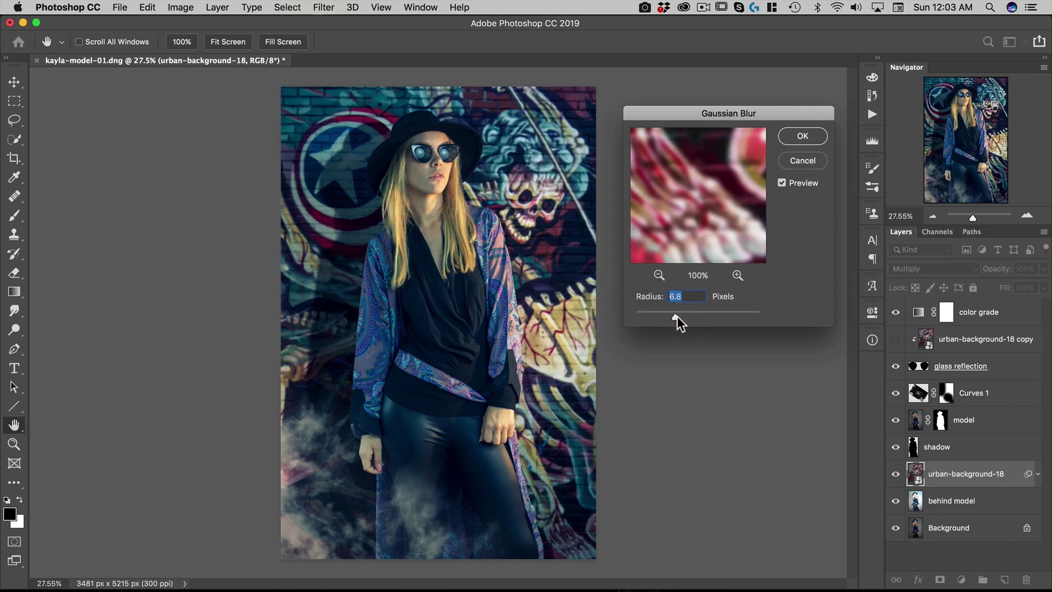
{"action": "left_click_drag", "start_coordinate": [683, 313], "coordinate": [694, 313]}
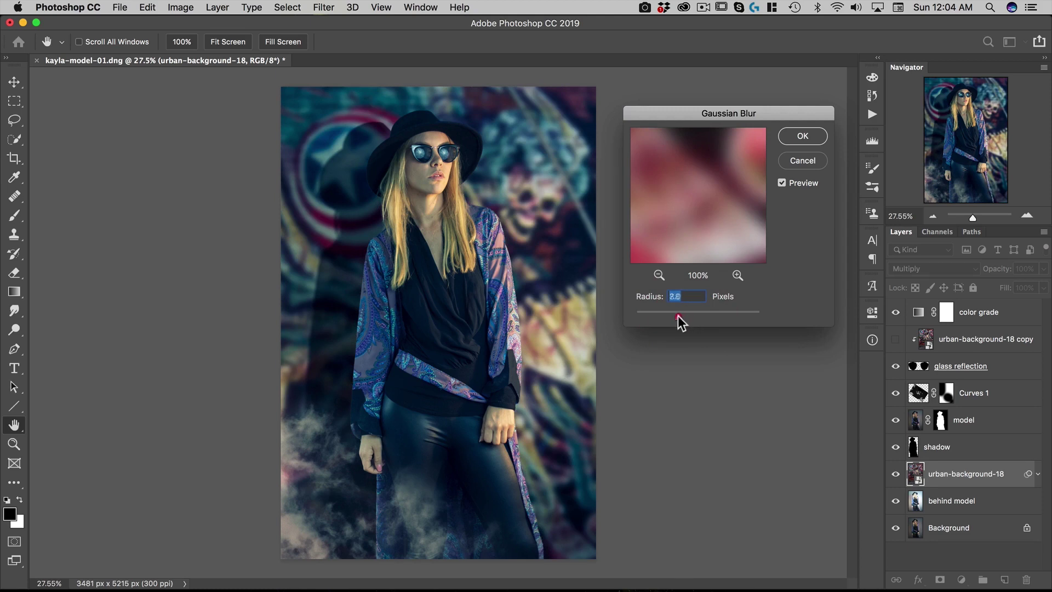
{"action": "left_click_drag", "start_coordinate": [678, 315], "coordinate": [675, 314]}
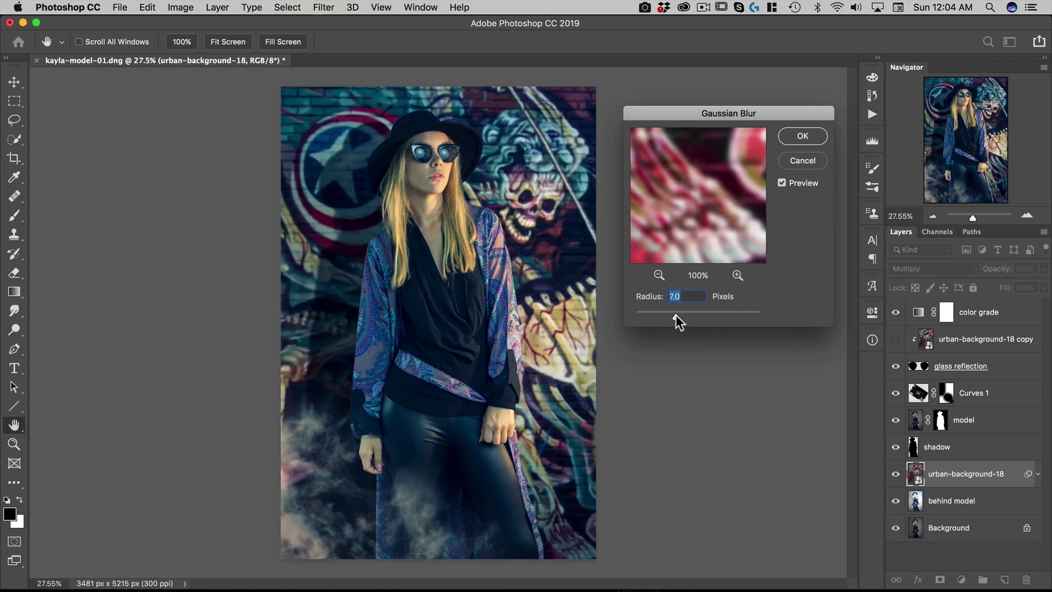
{"action": "left_click", "coordinate": [791, 143]}
Show the background copy and duplicate urban-background-18's Gaussian Blur smart filter onto it
{"action": "left_click", "coordinate": [897, 339]}
{"action": "left_click", "coordinate": [960, 337]}
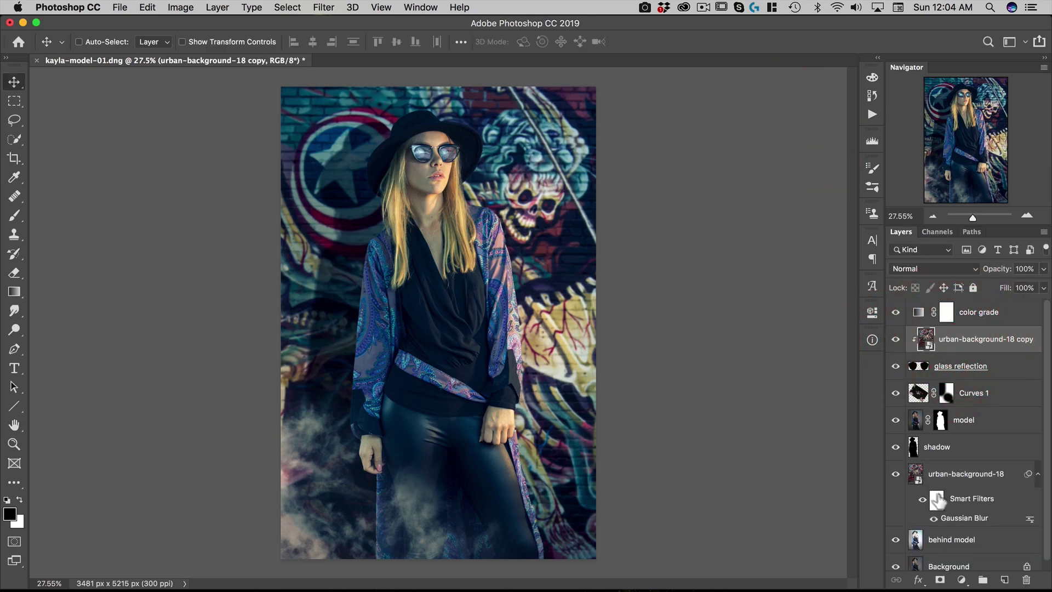
{"action": "key", "text": "alt+super"}
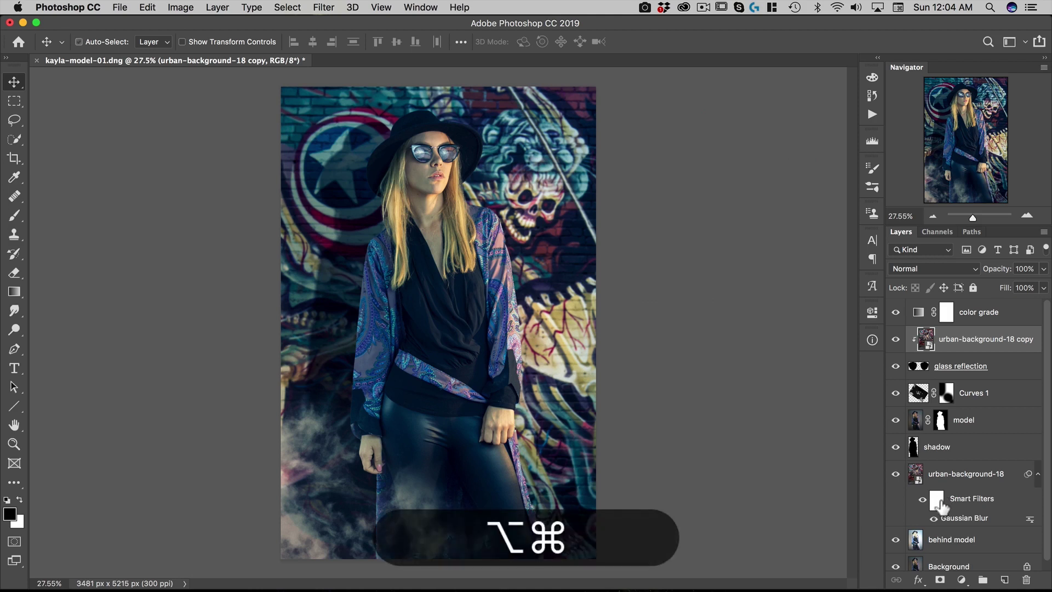
{"action": "left_click_drag", "start_coordinate": [976, 503], "coordinate": [959, 346]}
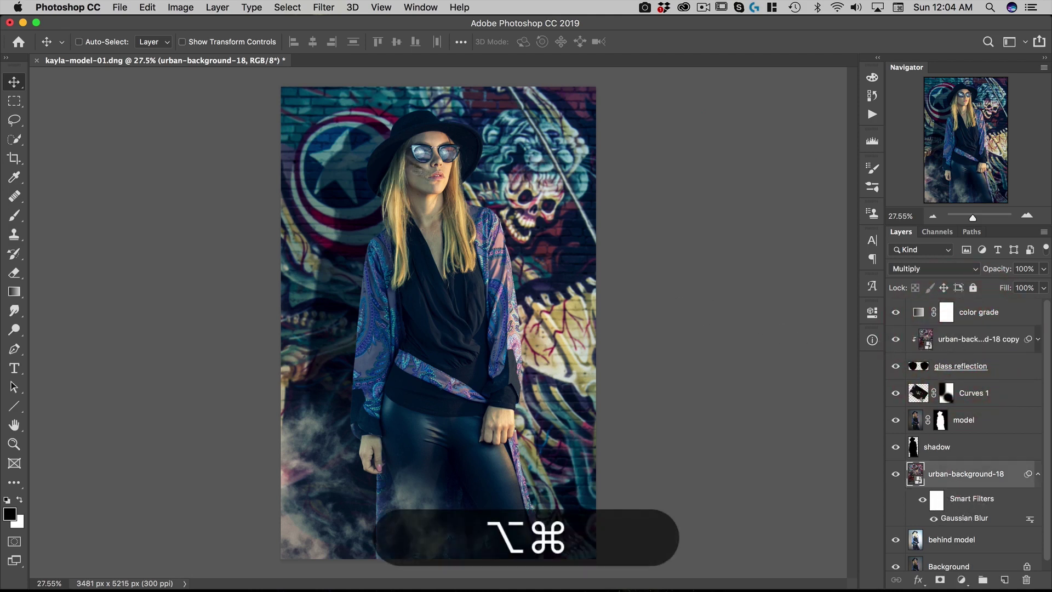
{"action": "left_click", "coordinate": [1037, 339]}
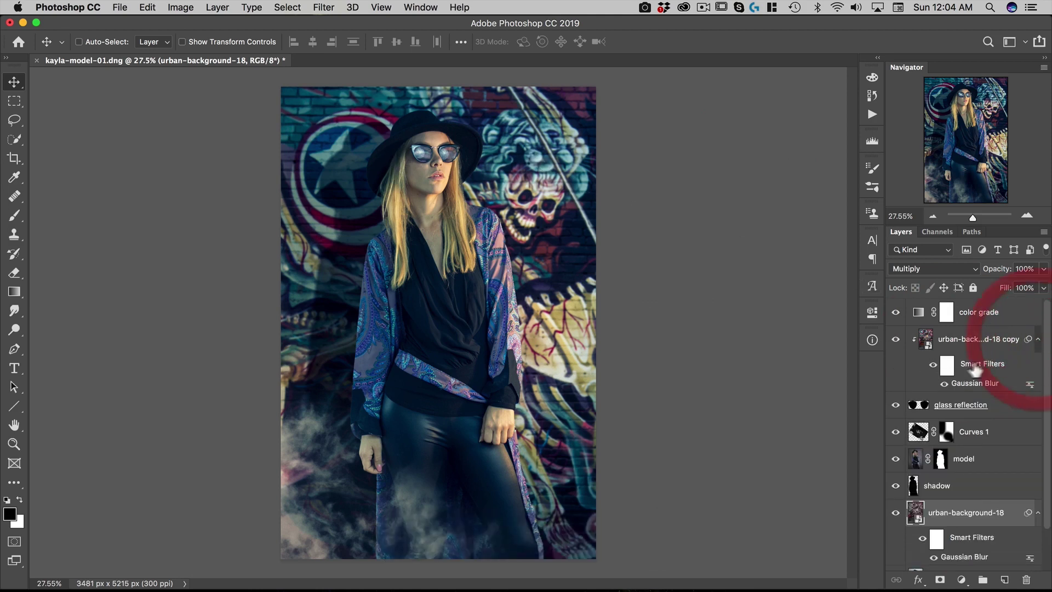
{"action": "left_click", "coordinate": [1037, 339]}
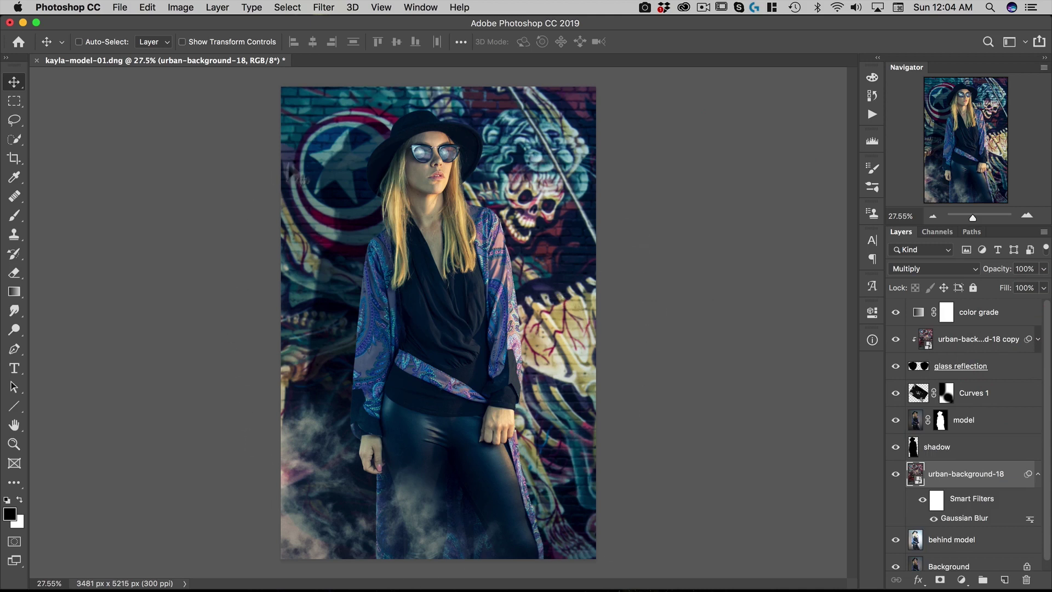
Add a new layer named 'dark vignette' directly above the model layer
{"action": "left_click", "coordinate": [987, 339]}
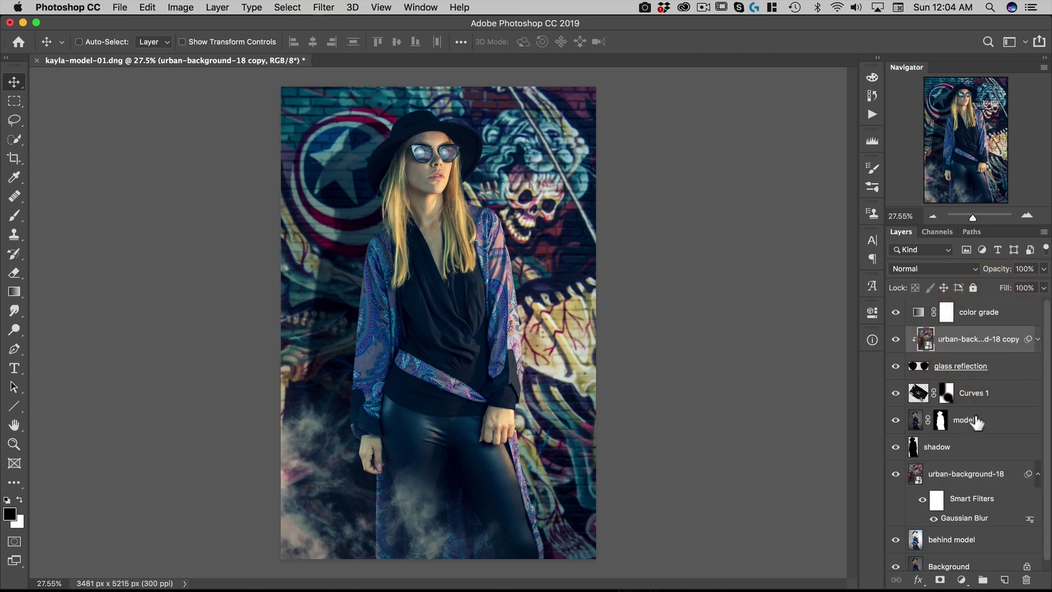
{"action": "left_click", "coordinate": [916, 420]}
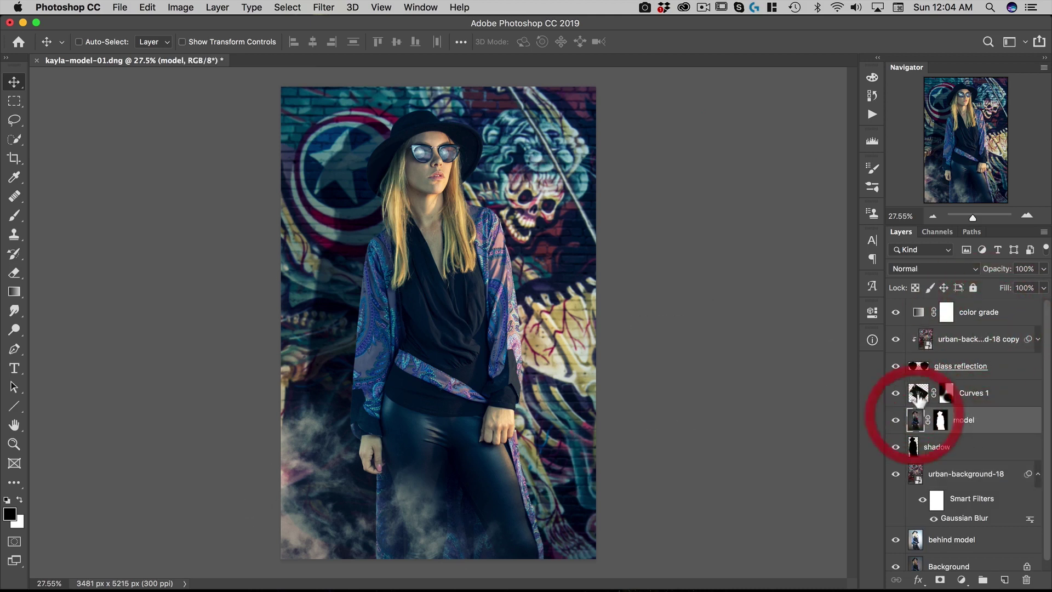
{"action": "left_click", "coordinate": [1004, 579]}
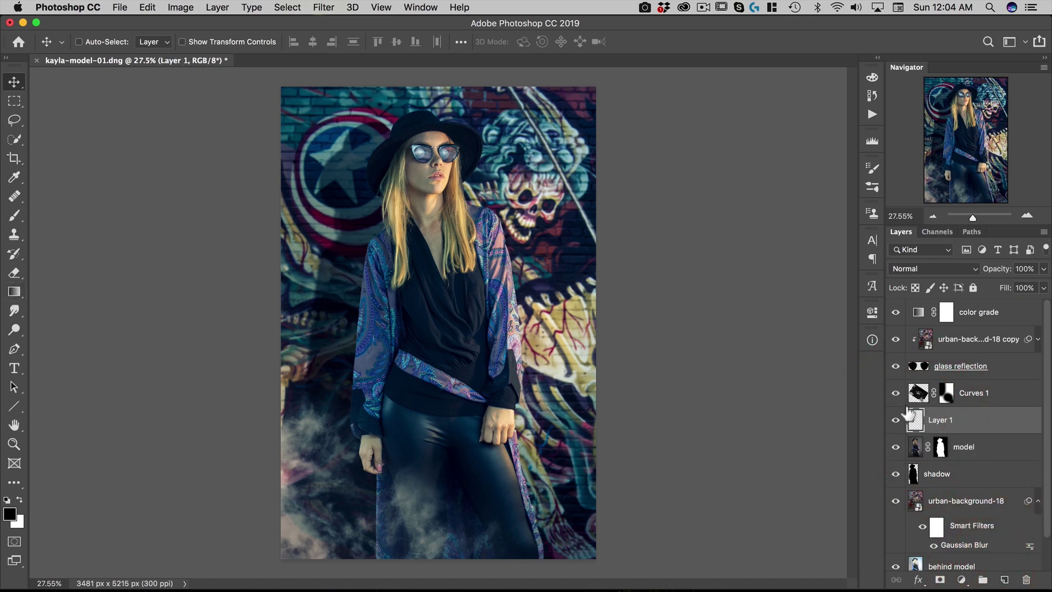
{"action": "double_click", "coordinate": [941, 421]}
{"action": "type", "text": "d"}
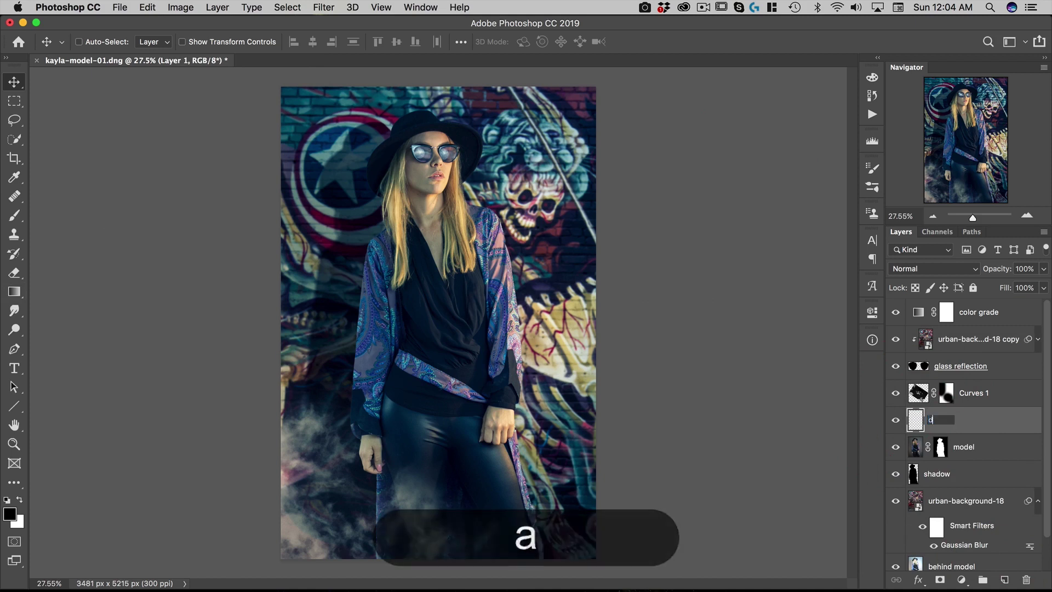
{"action": "type", "text": "ark vignette"}
{"action": "key", "text": "Return"}
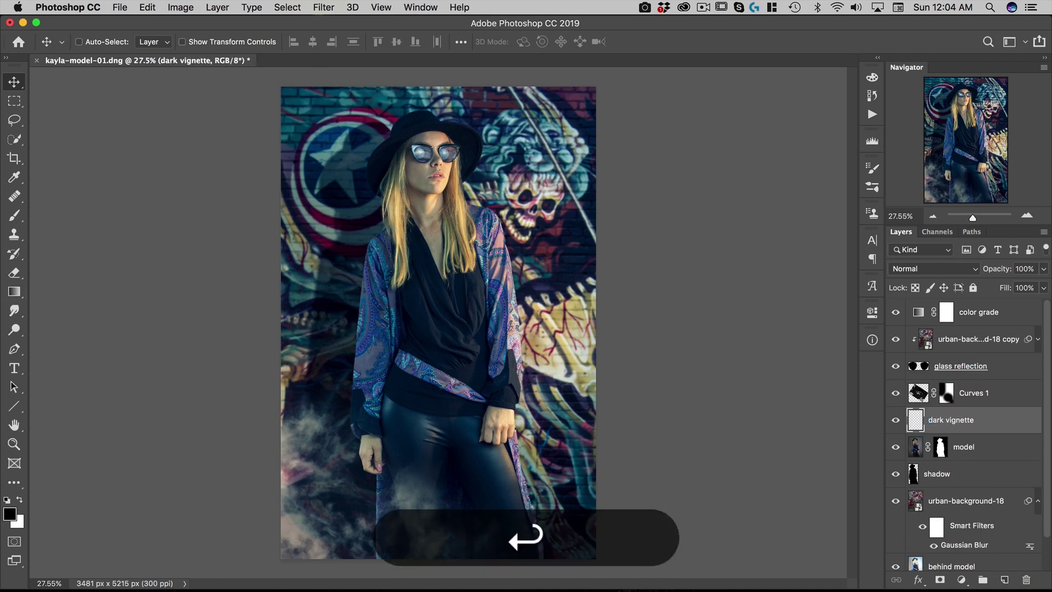
Drag black gradients from the lower left and lower the layer opacity to 50%
{"action": "key", "text": "g"}
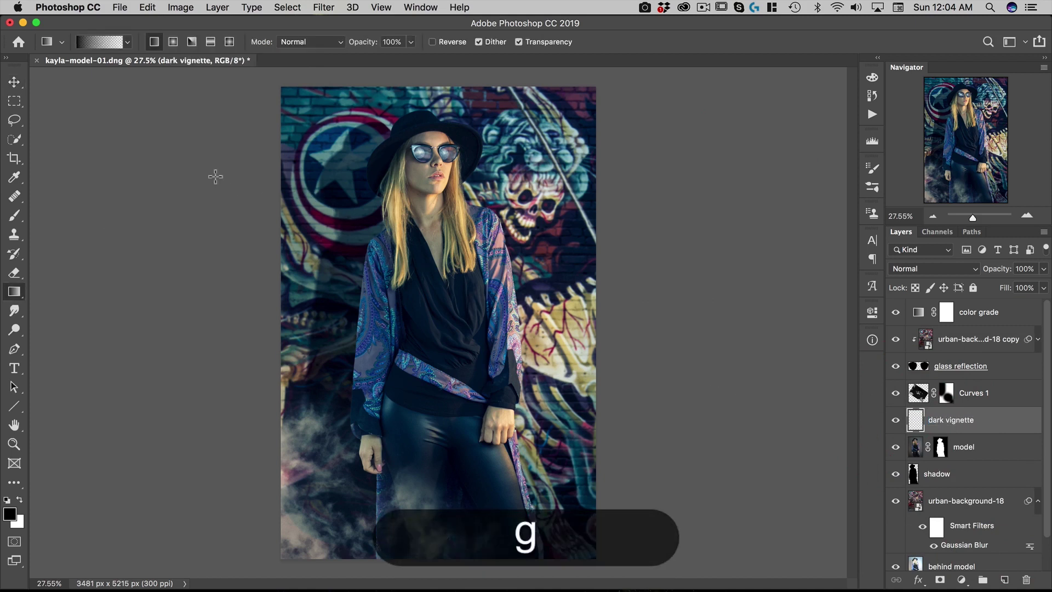
{"action": "left_click_drag", "start_coordinate": [123, 500], "coordinate": [491, 245]}
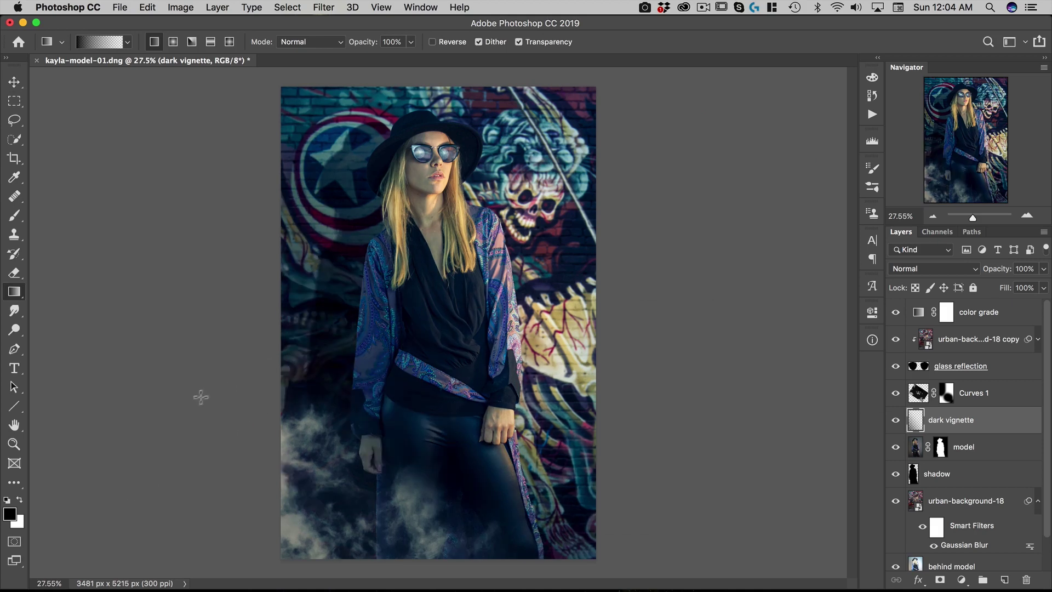
{"action": "left_click_drag", "start_coordinate": [199, 398], "coordinate": [433, 253]}
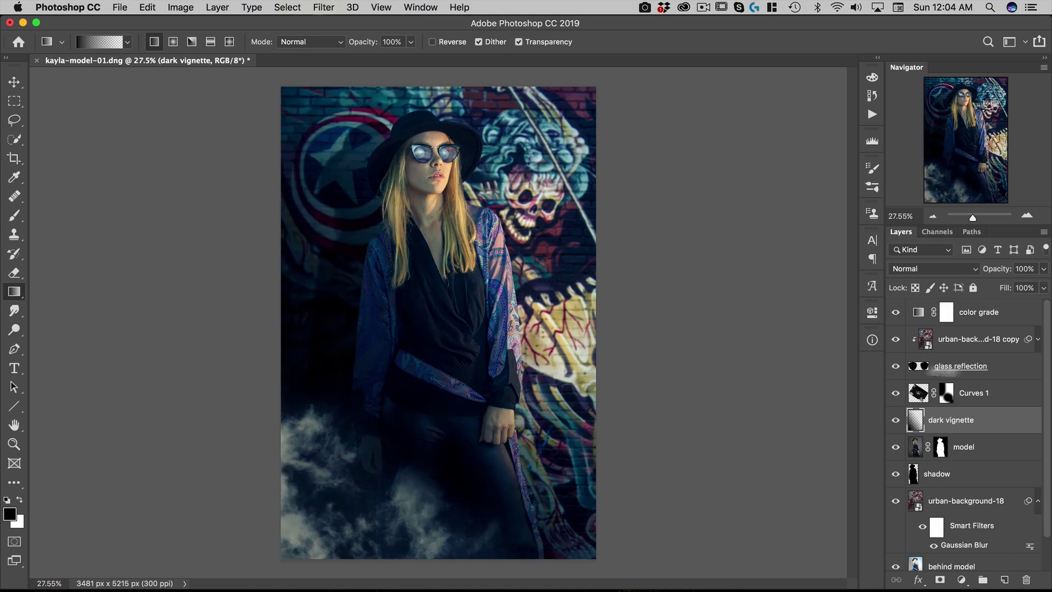
{"action": "left_click_drag", "start_coordinate": [997, 276], "coordinate": [968, 274]}
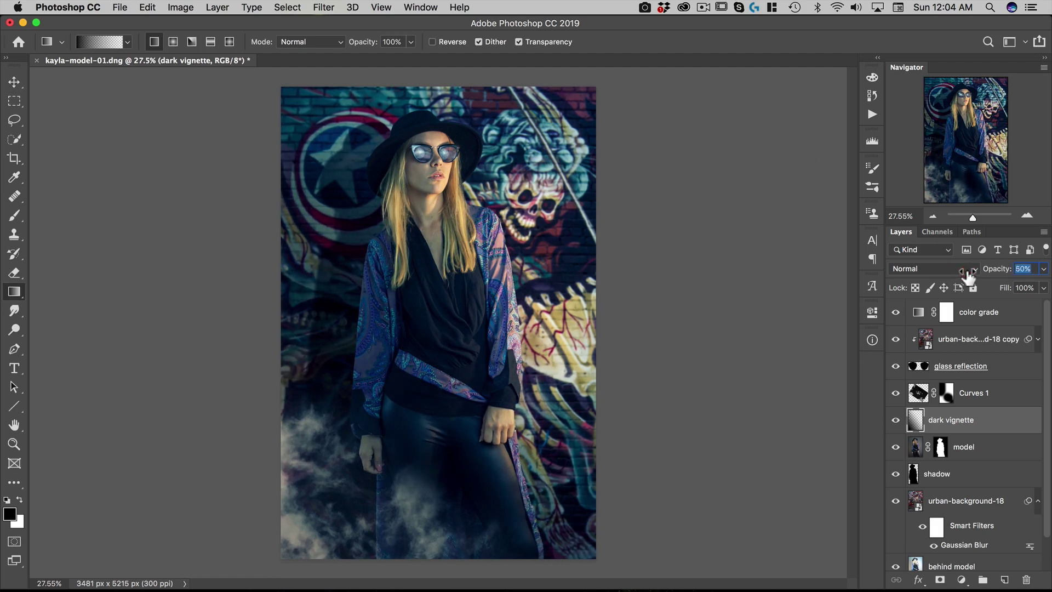
Add a 'light vignette' layer with a white gradient from the upper right at 29% opacity
{"action": "left_click", "coordinate": [1006, 580]}
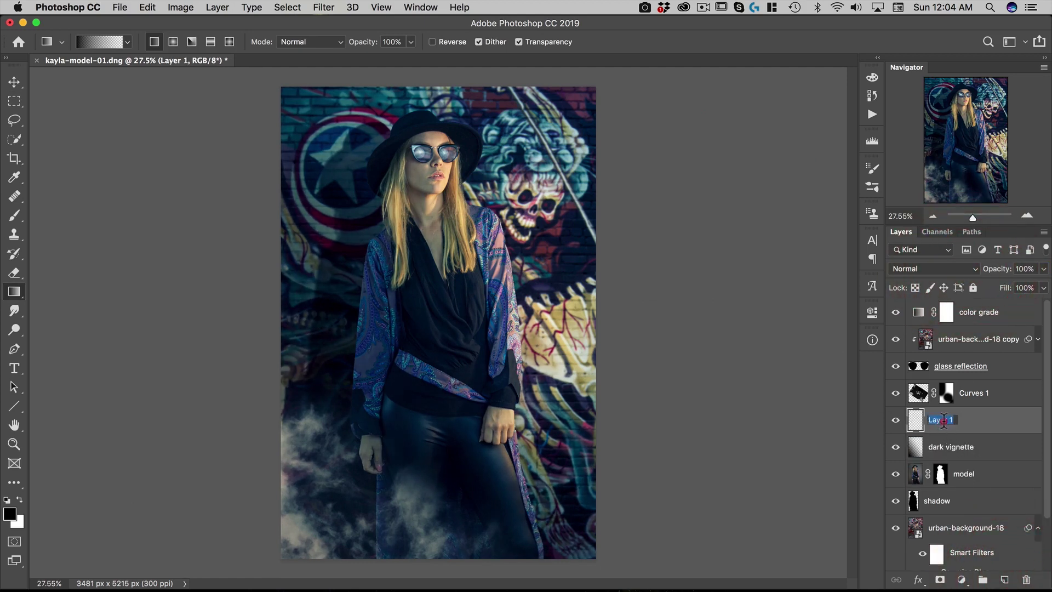
{"action": "type", "text": "light"}
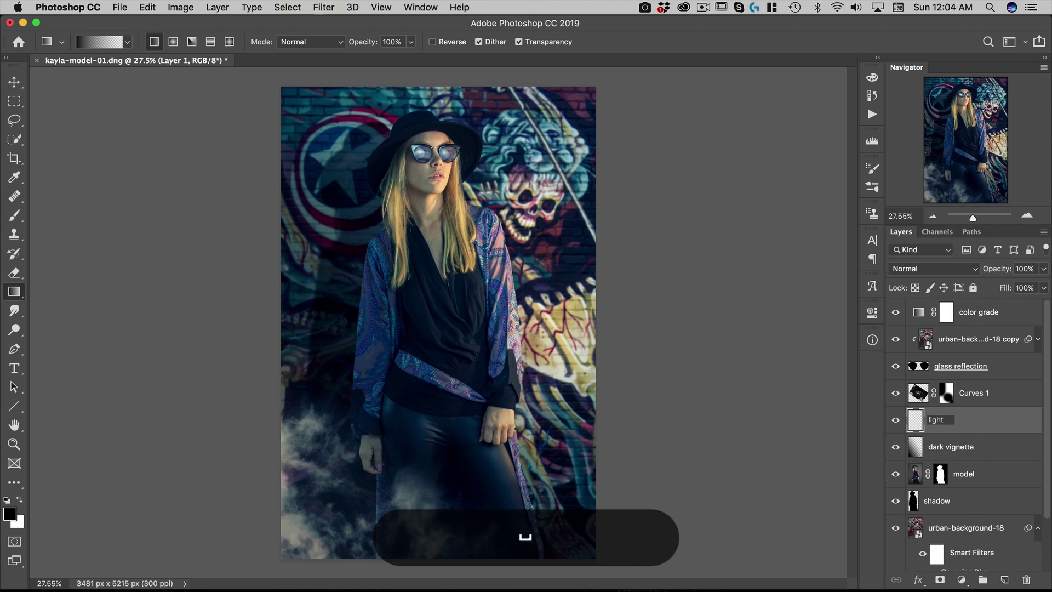
{"action": "type", "text": " vignette"}
{"action": "key", "text": "Return"}
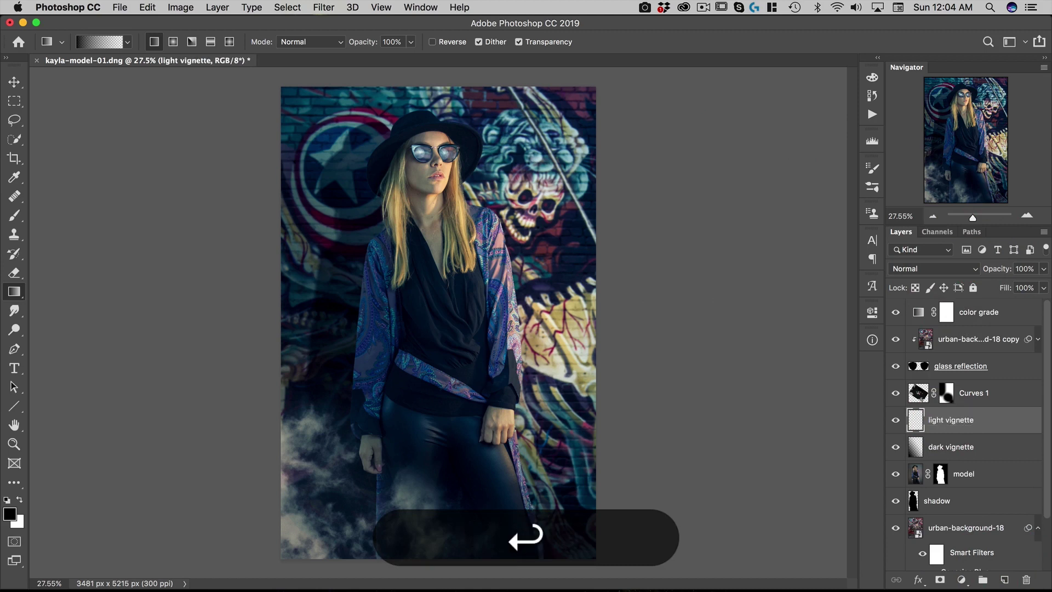
{"action": "key", "text": "x"}
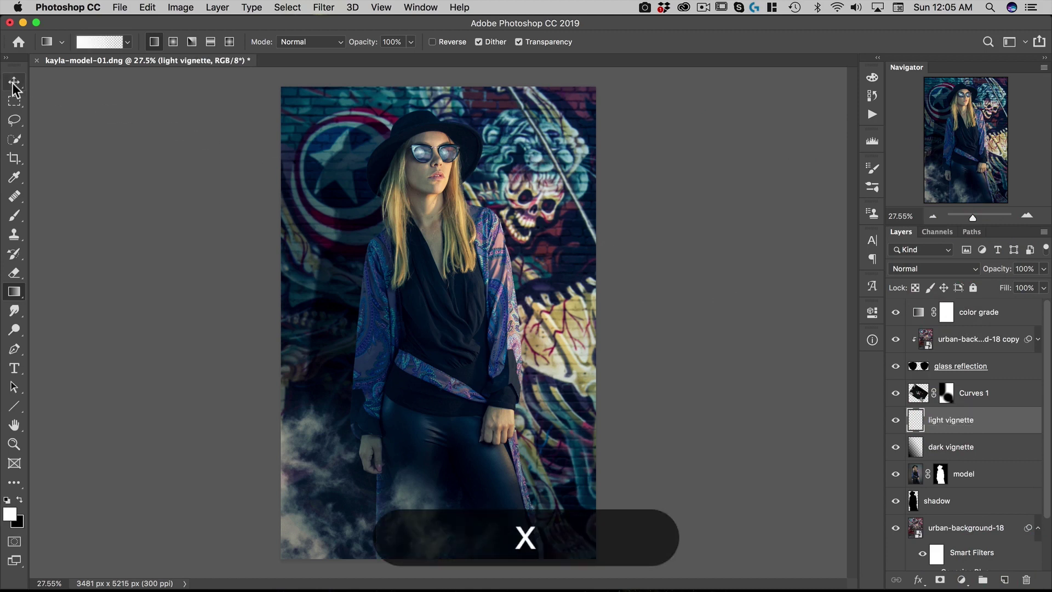
{"action": "left_click_drag", "start_coordinate": [723, 103], "coordinate": [427, 325]}
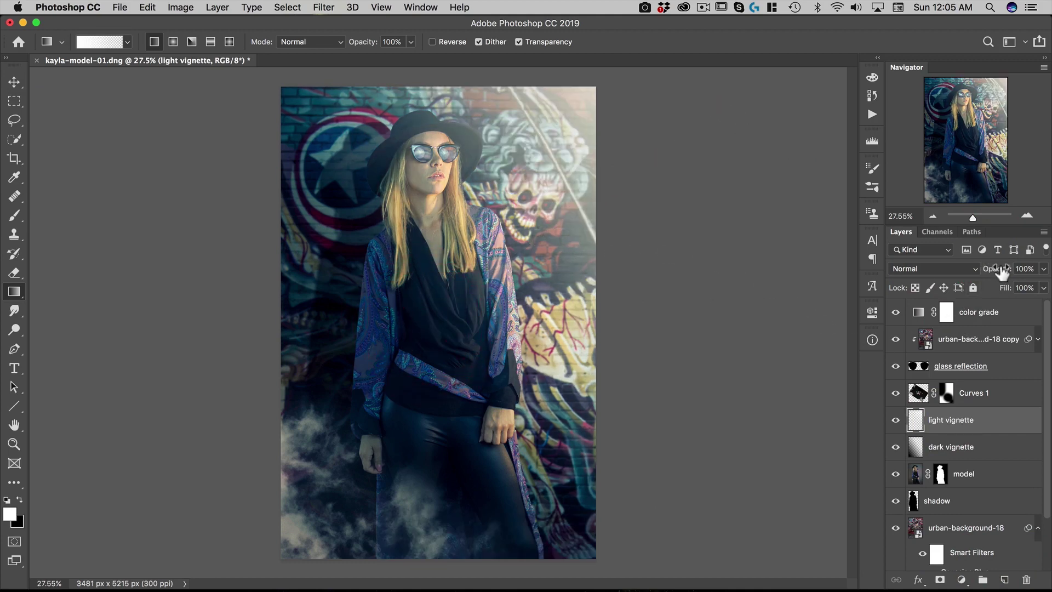
{"action": "left_click_drag", "start_coordinate": [1002, 272], "coordinate": [956, 277]}
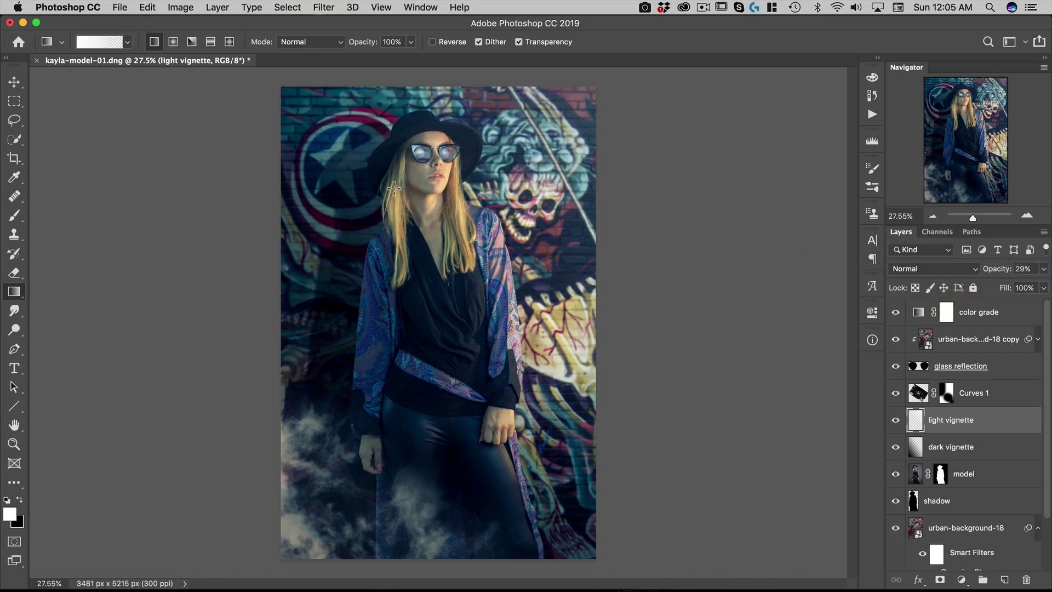
Reduce the Curves 1 smoke layer's opacity to about 72%
{"action": "key", "text": "v"}
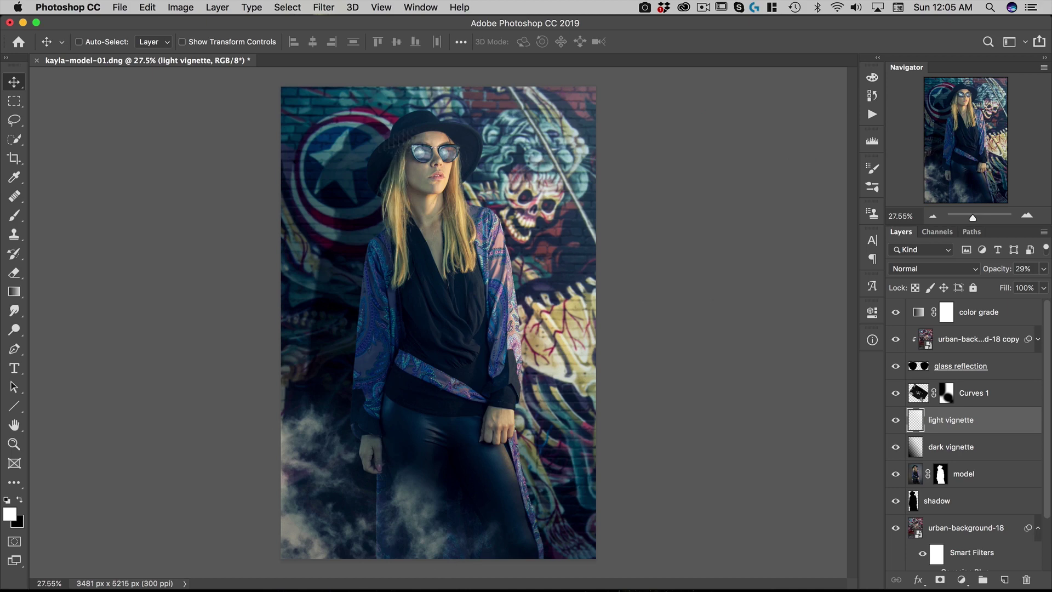
{"action": "key", "text": "super+space"}
{"action": "mouse_move", "coordinate": [463, 272]}
{"action": "left_mouse_down"}
{"action": "mouse_move", "coordinate": [433, 272]}
{"action": "mouse_move", "coordinate": [462, 260]}
{"action": "left_mouse_up"}
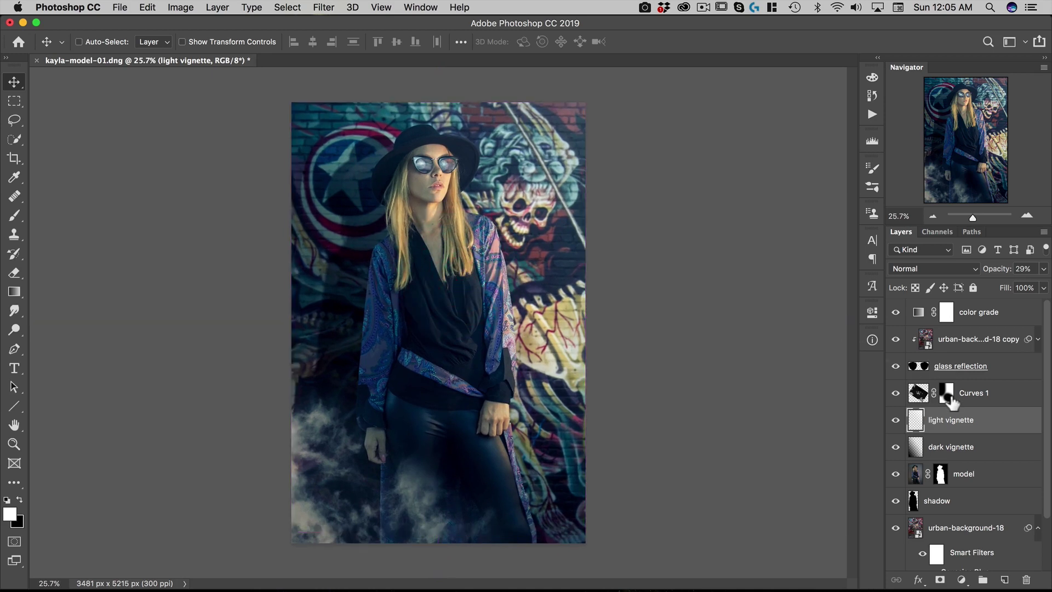
{"action": "left_click", "coordinate": [923, 393]}
{"action": "left_click", "coordinate": [987, 269]}
{"action": "left_click_drag", "start_coordinate": [987, 279], "coordinate": [980, 279]}
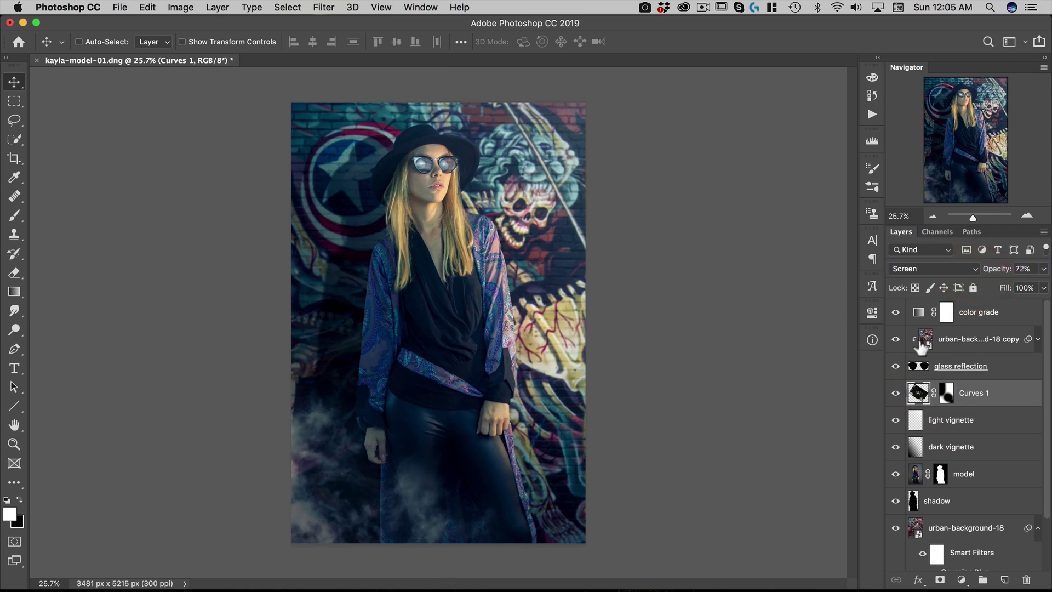
Relink the background copy to urban-background-02.jpg from the Photoshop Starter Kit Backgrounds folder
{"action": "right_click", "coordinate": [959, 338]}
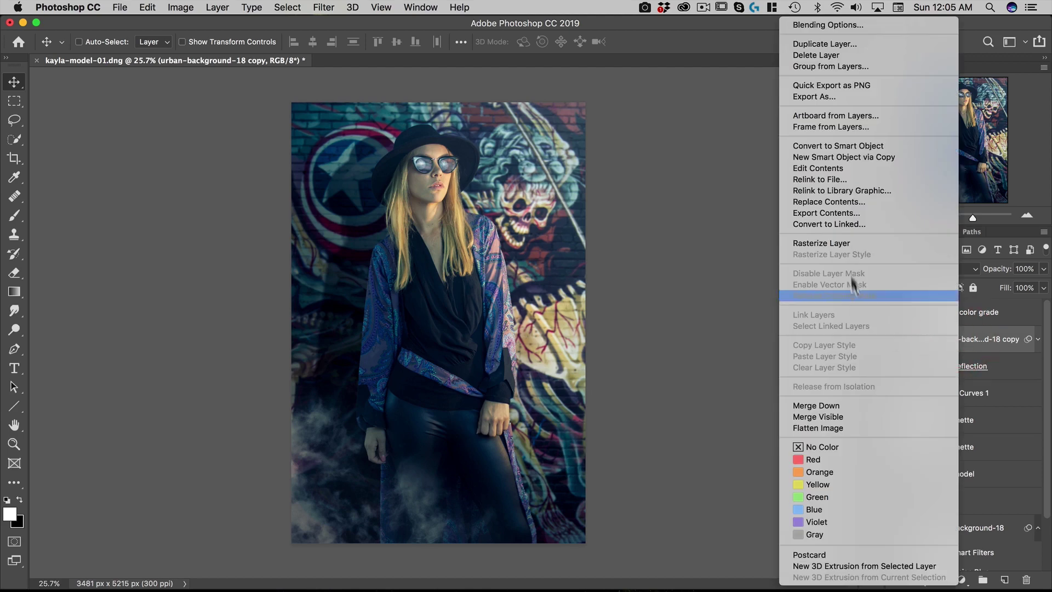
{"action": "left_click", "coordinate": [824, 181]}
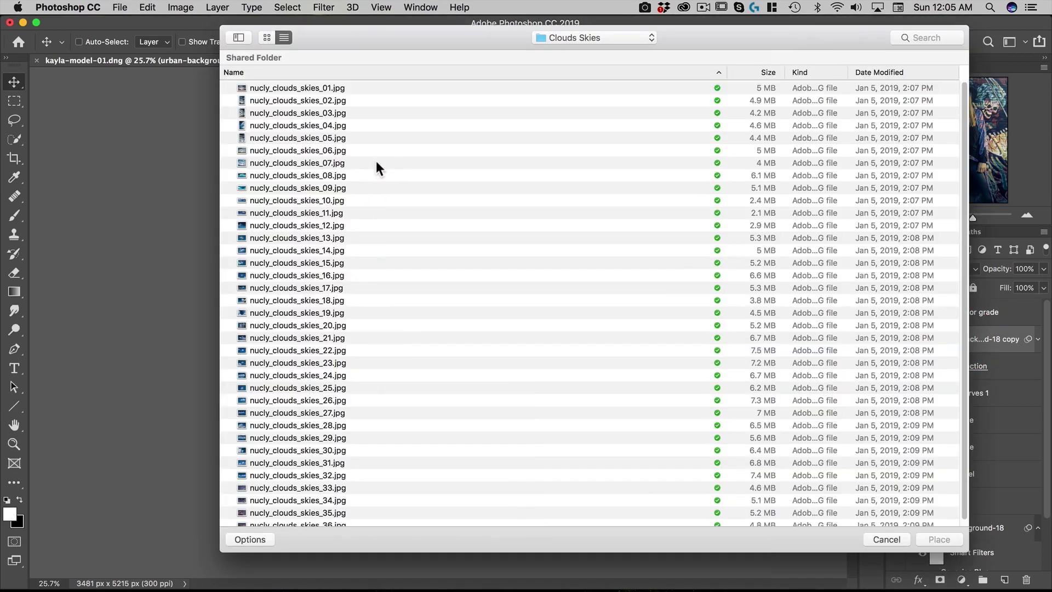
{"action": "left_click", "coordinate": [580, 37]}
{"action": "left_click", "coordinate": [586, 51]}
{"action": "double_click", "coordinate": [284, 114]}
{"action": "left_click", "coordinate": [297, 88]}
{"action": "double_click", "coordinate": [296, 88]}
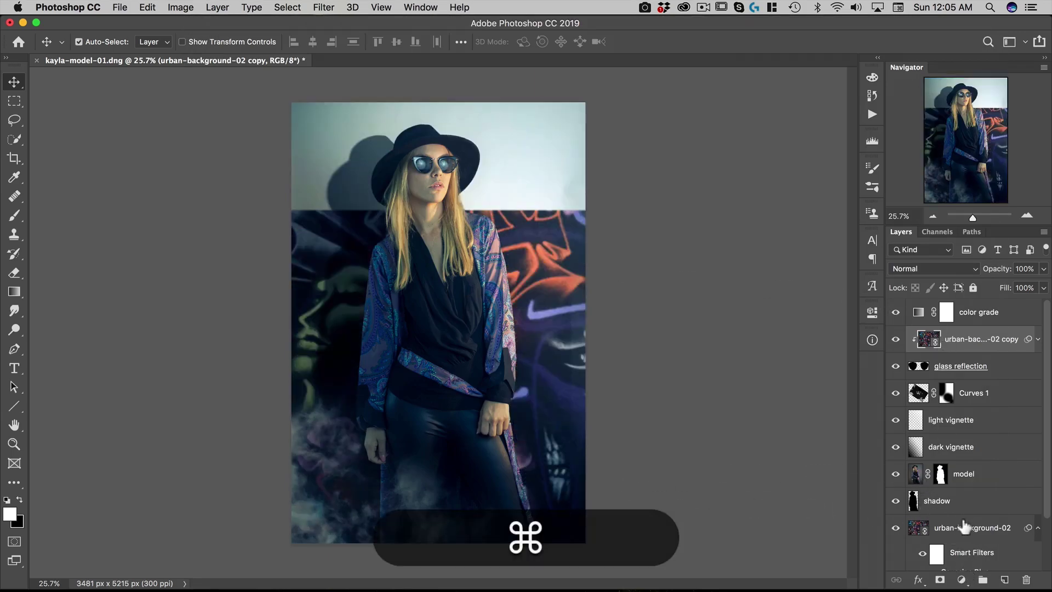
Select both background layers and reposition the new backdrop to fill the canvas
{"action": "left_click", "coordinate": [972, 527], "text": "super"}
{"action": "mouse_move", "coordinate": [545, 364]}
{"action": "left_mouse_down"}
{"action": "mouse_move", "coordinate": [512, 365]}
{"action": "mouse_move", "coordinate": [517, 302]}
{"action": "mouse_move", "coordinate": [501, 308]}
{"action": "mouse_move", "coordinate": [512, 316]}
{"action": "mouse_move", "coordinate": [505, 330]}
{"action": "mouse_move", "coordinate": [474, 296]}
{"action": "mouse_move", "coordinate": [513, 316]}
{"action": "mouse_move", "coordinate": [521, 294]}
{"action": "mouse_move", "coordinate": [516, 304]}
{"action": "left_mouse_up"}
{"action": "key", "text": "super+space"}
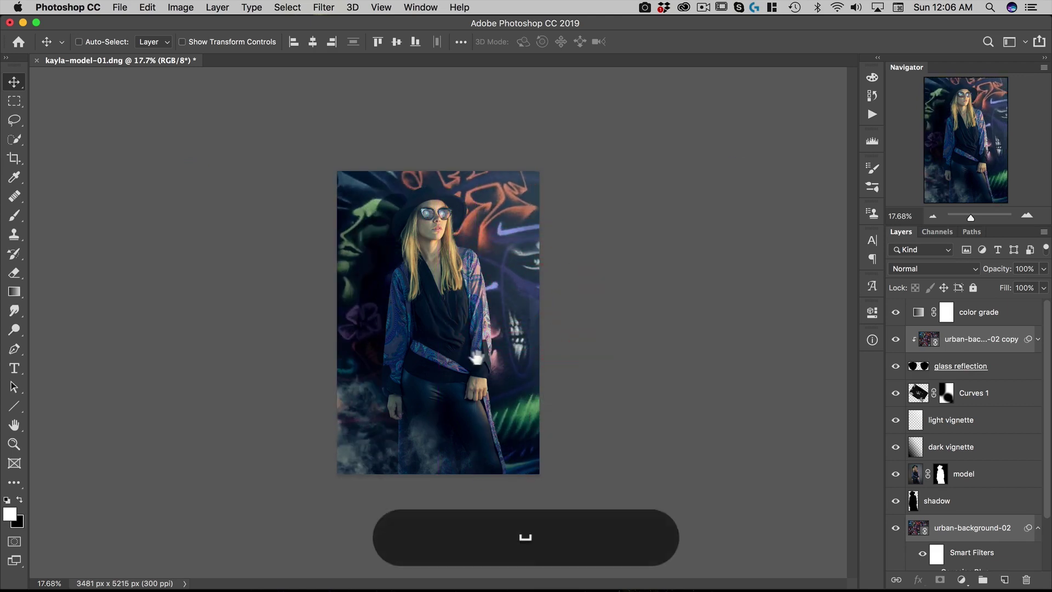
{"action": "left_click_drag", "start_coordinate": [491, 348], "coordinate": [506, 343]}
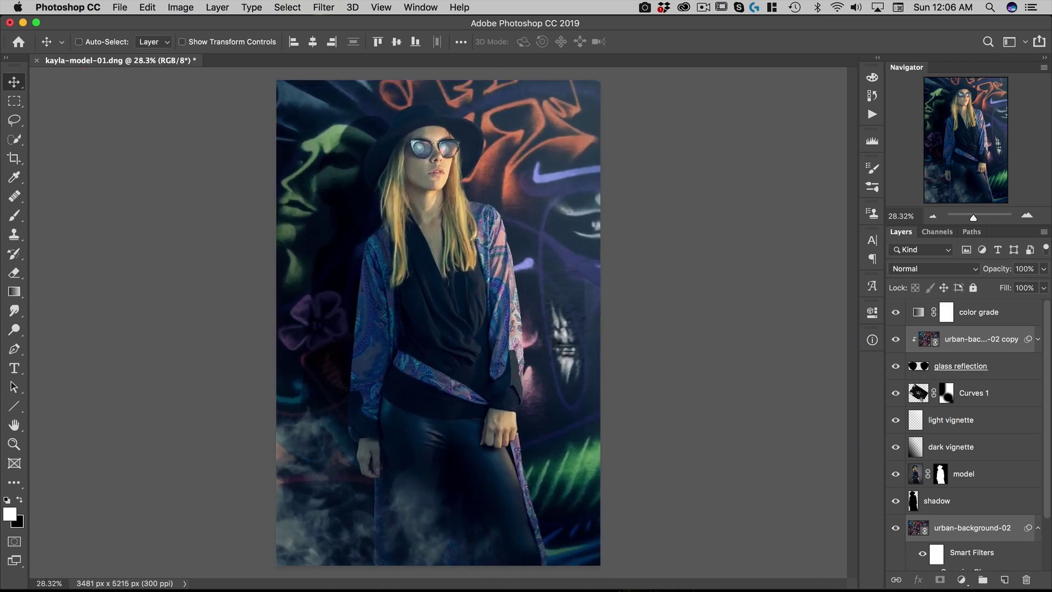
Revert to the last Master Opacity Change history state, restoring the urban-background-18 graffiti wall
{"action": "left_click", "coordinate": [871, 97]}
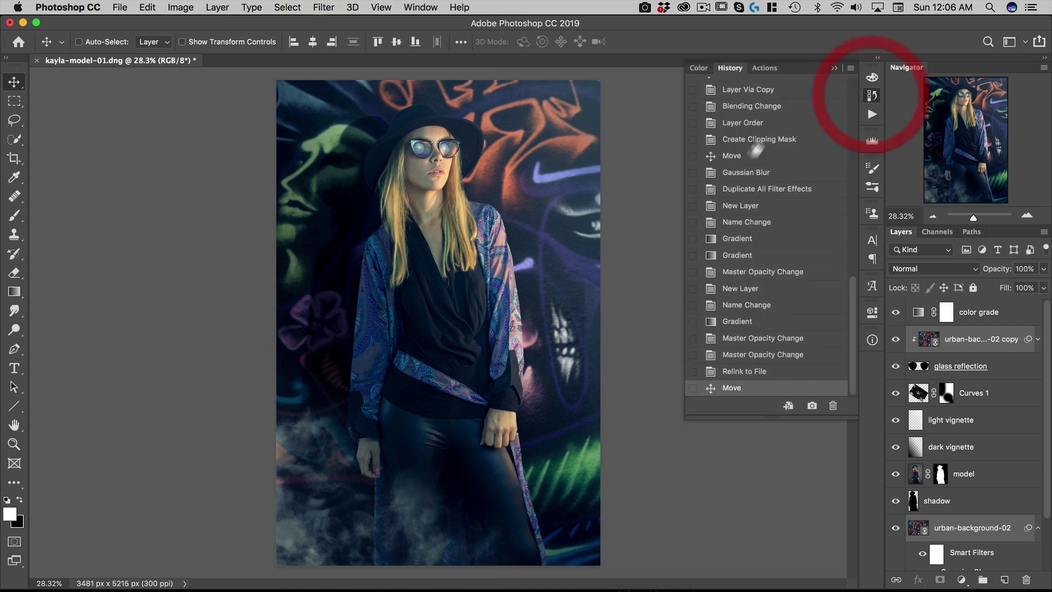
{"action": "left_click", "coordinate": [739, 355]}
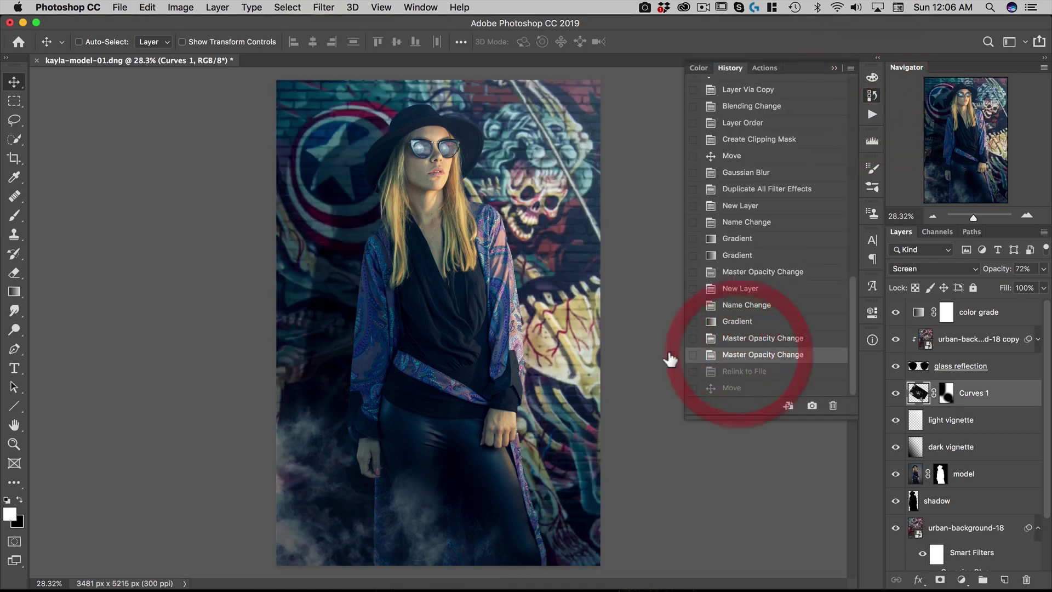
{"action": "left_click", "coordinate": [997, 396]}
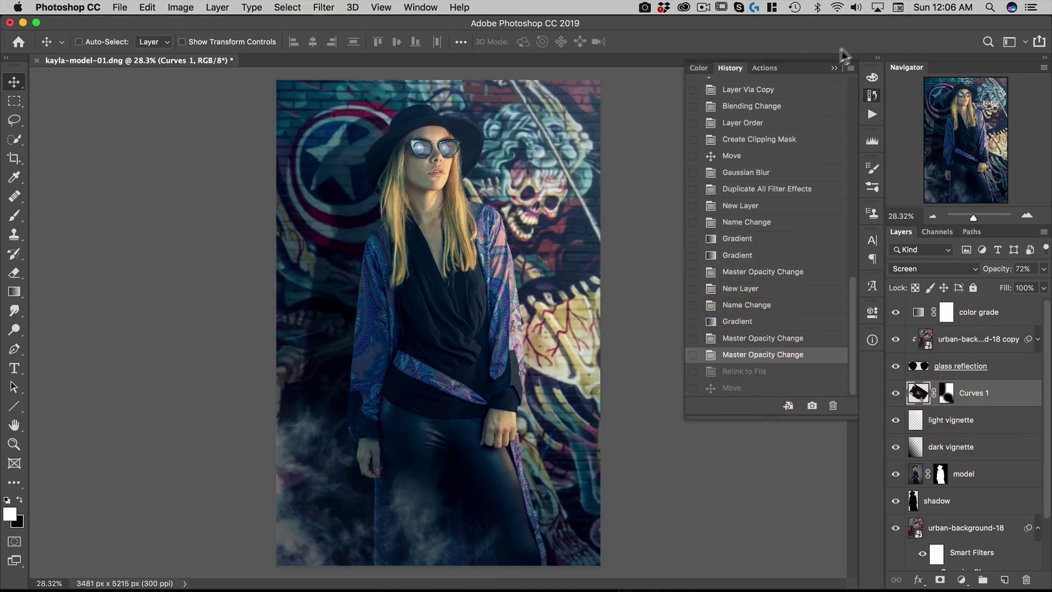
{"action": "left_click", "coordinate": [875, 94]}
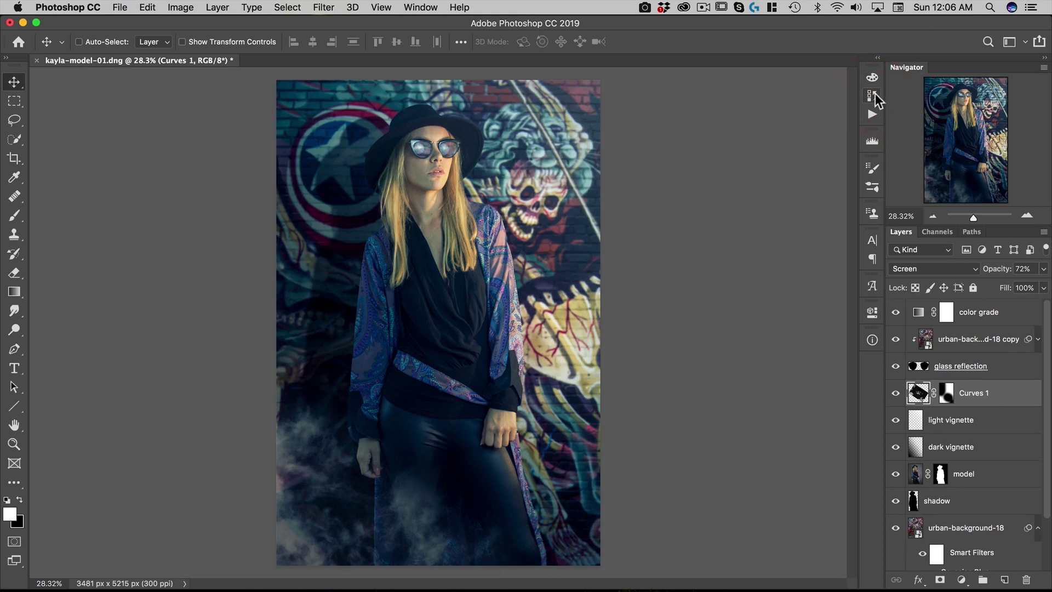
Solo the original studio Background photo, briefly restoring all layers to compare
{"action": "key", "text": "alt"}
{"action": "scroll", "coordinate": [914, 436], "scroll_direction": "down", "scroll_amount": 3}
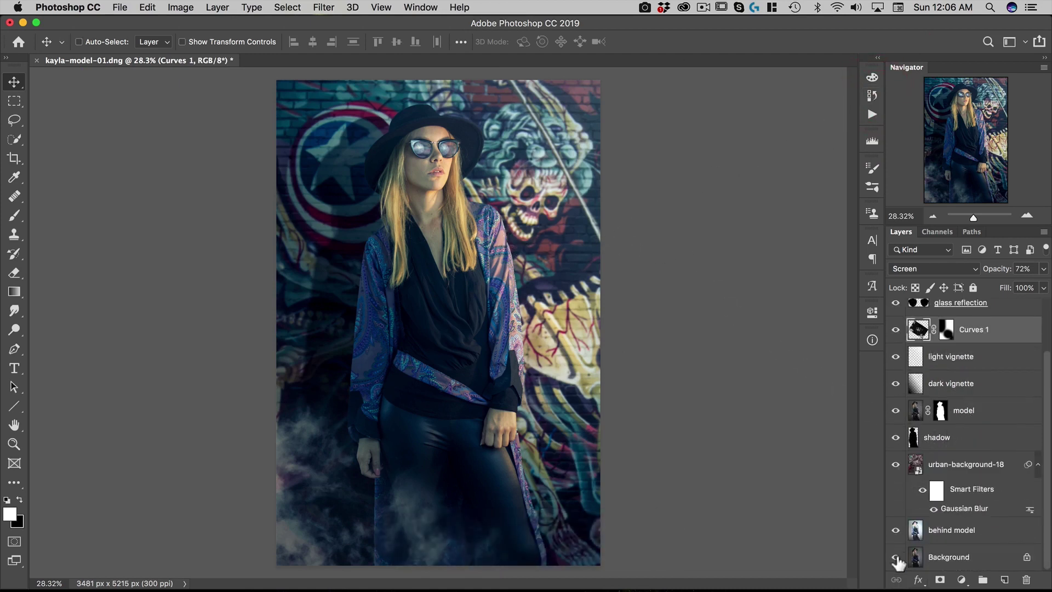
{"action": "key", "text": "alt"}
{"action": "left_click", "coordinate": [896, 558], "text": "alt"}
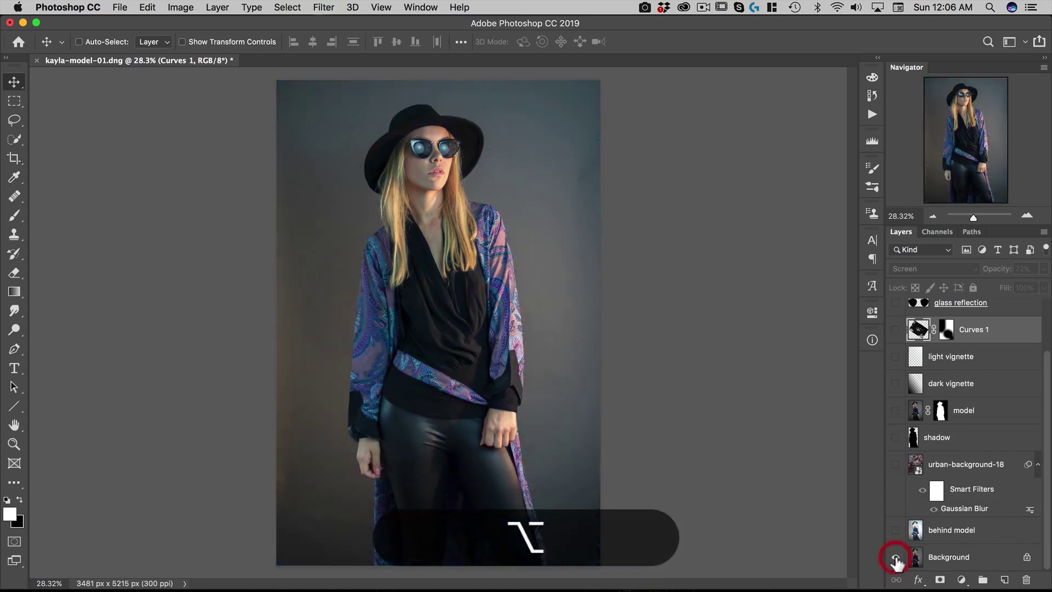
{"action": "left_click", "coordinate": [895, 558], "text": "alt"}
{"action": "left_click", "coordinate": [896, 557], "text": "alt"}
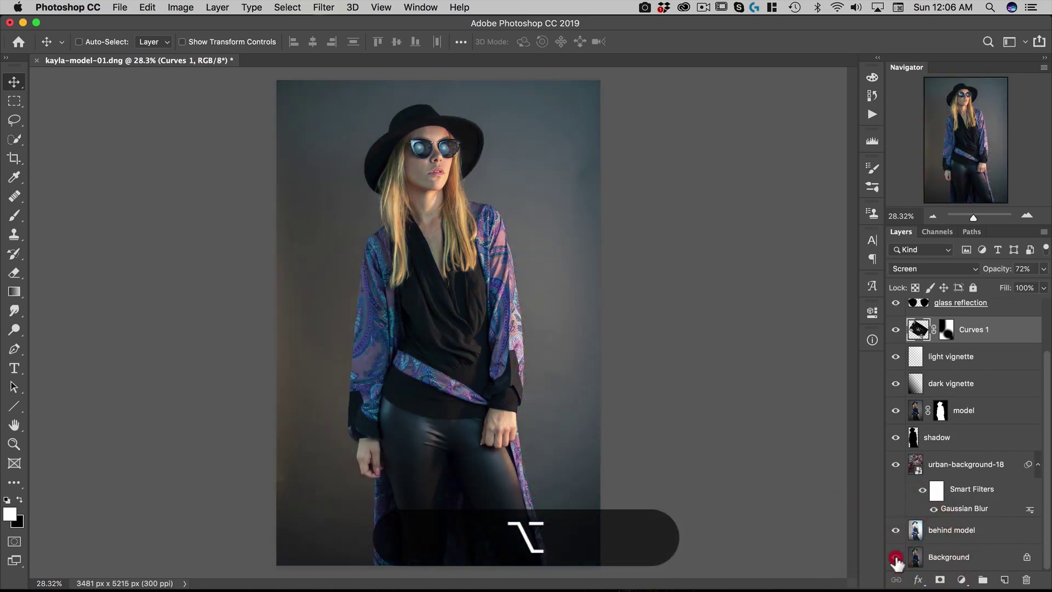